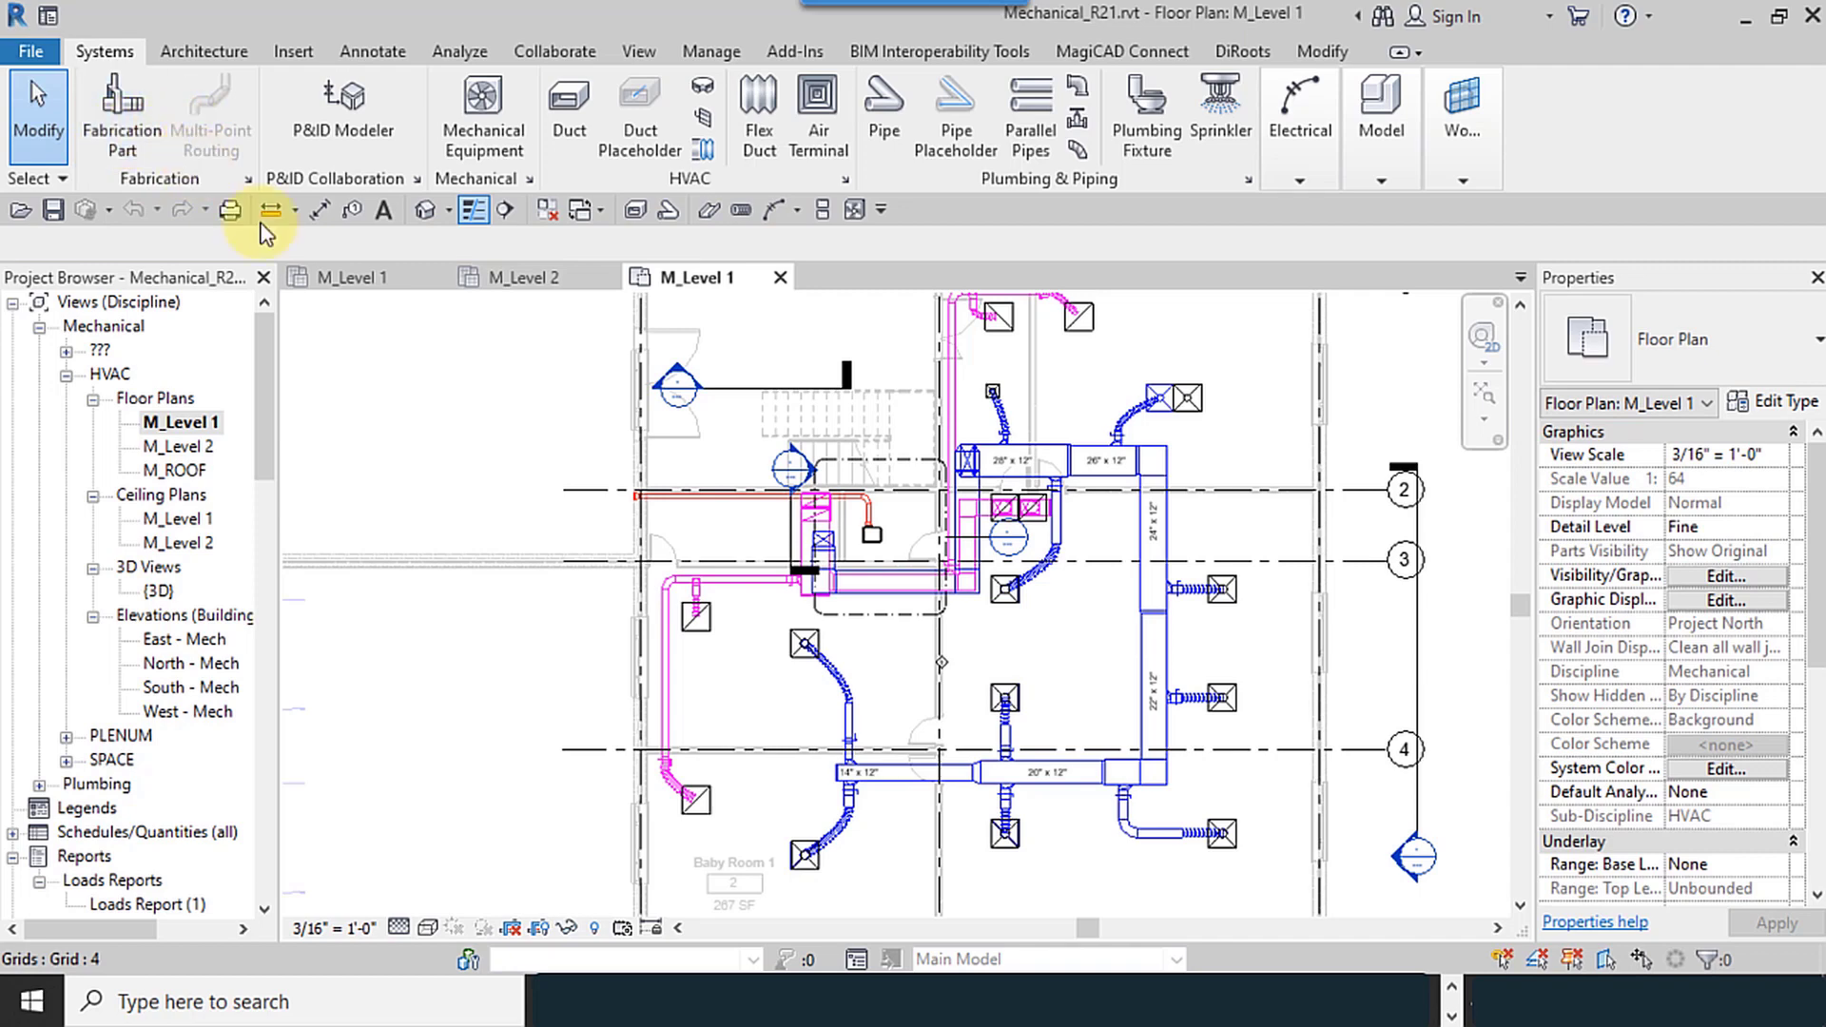
# Nudge the current plan view, then open the M_Level 2 floor plan
pyautogui.scroll(-1, 600, 447)
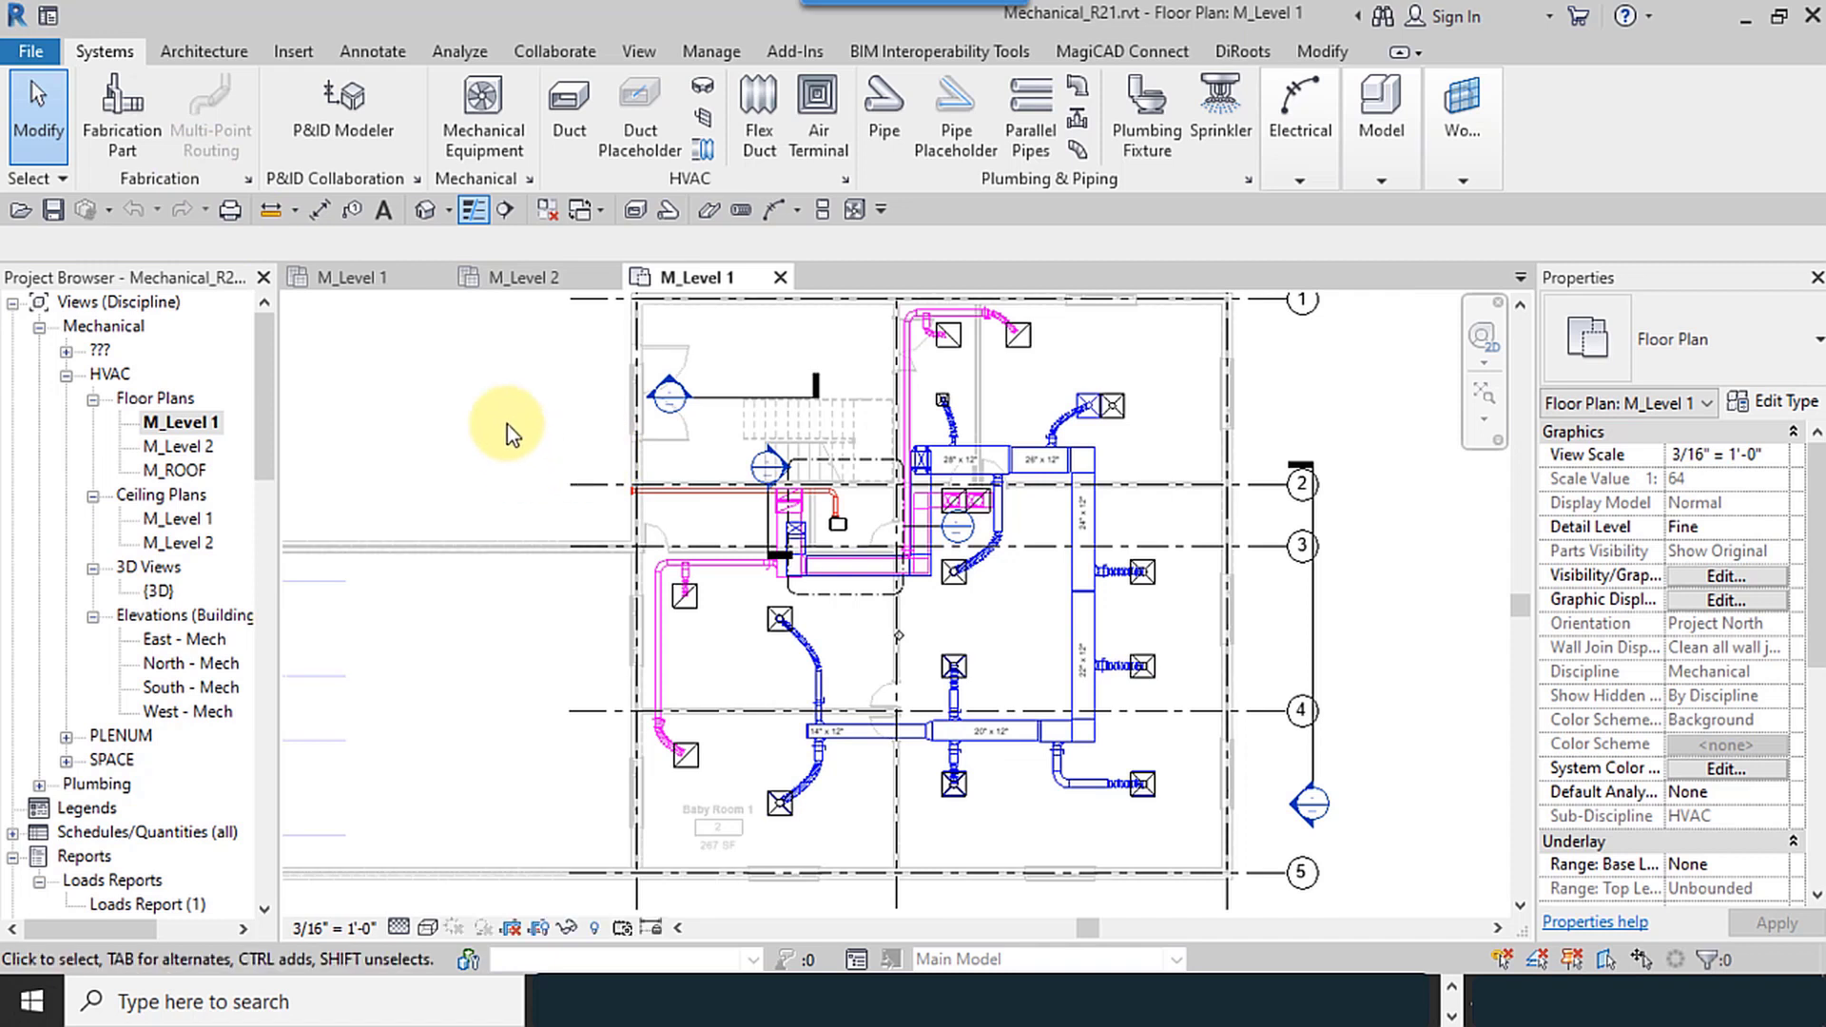
pyautogui.moveTo(510, 420); pyautogui.dragTo(526, 472, button='middle')
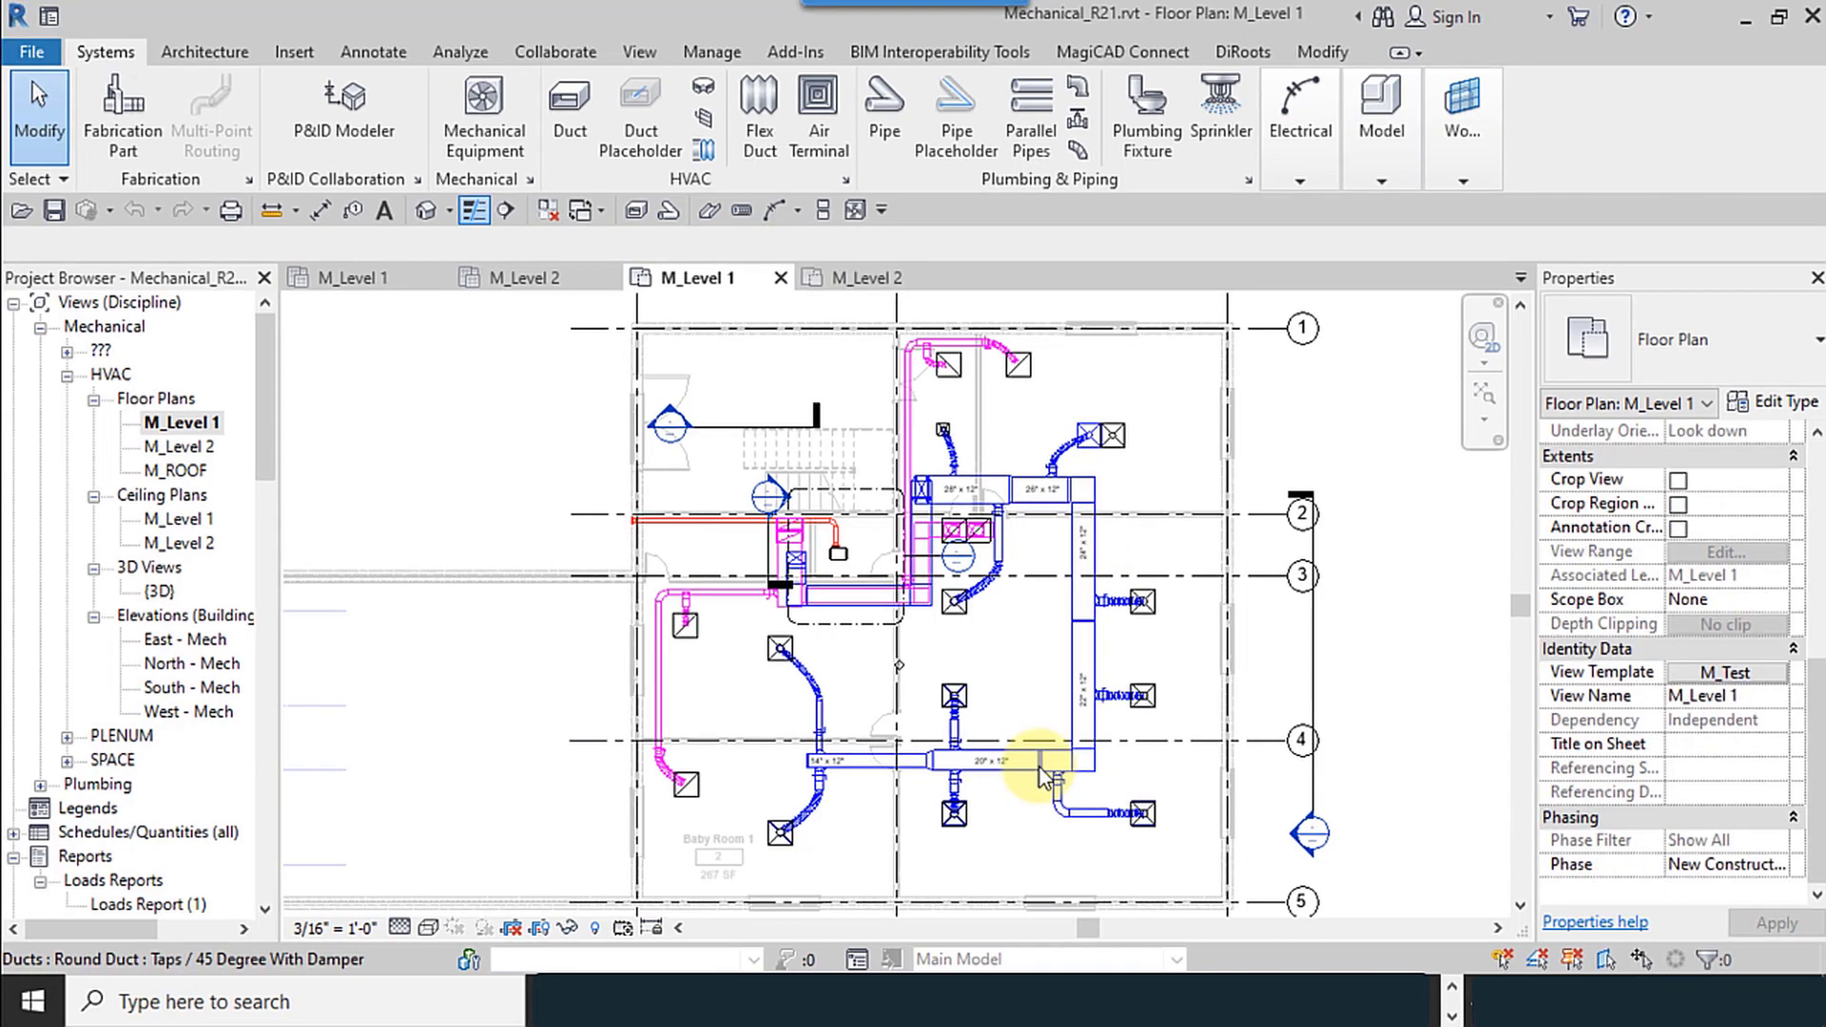
pyautogui.doubleClick(195, 447)
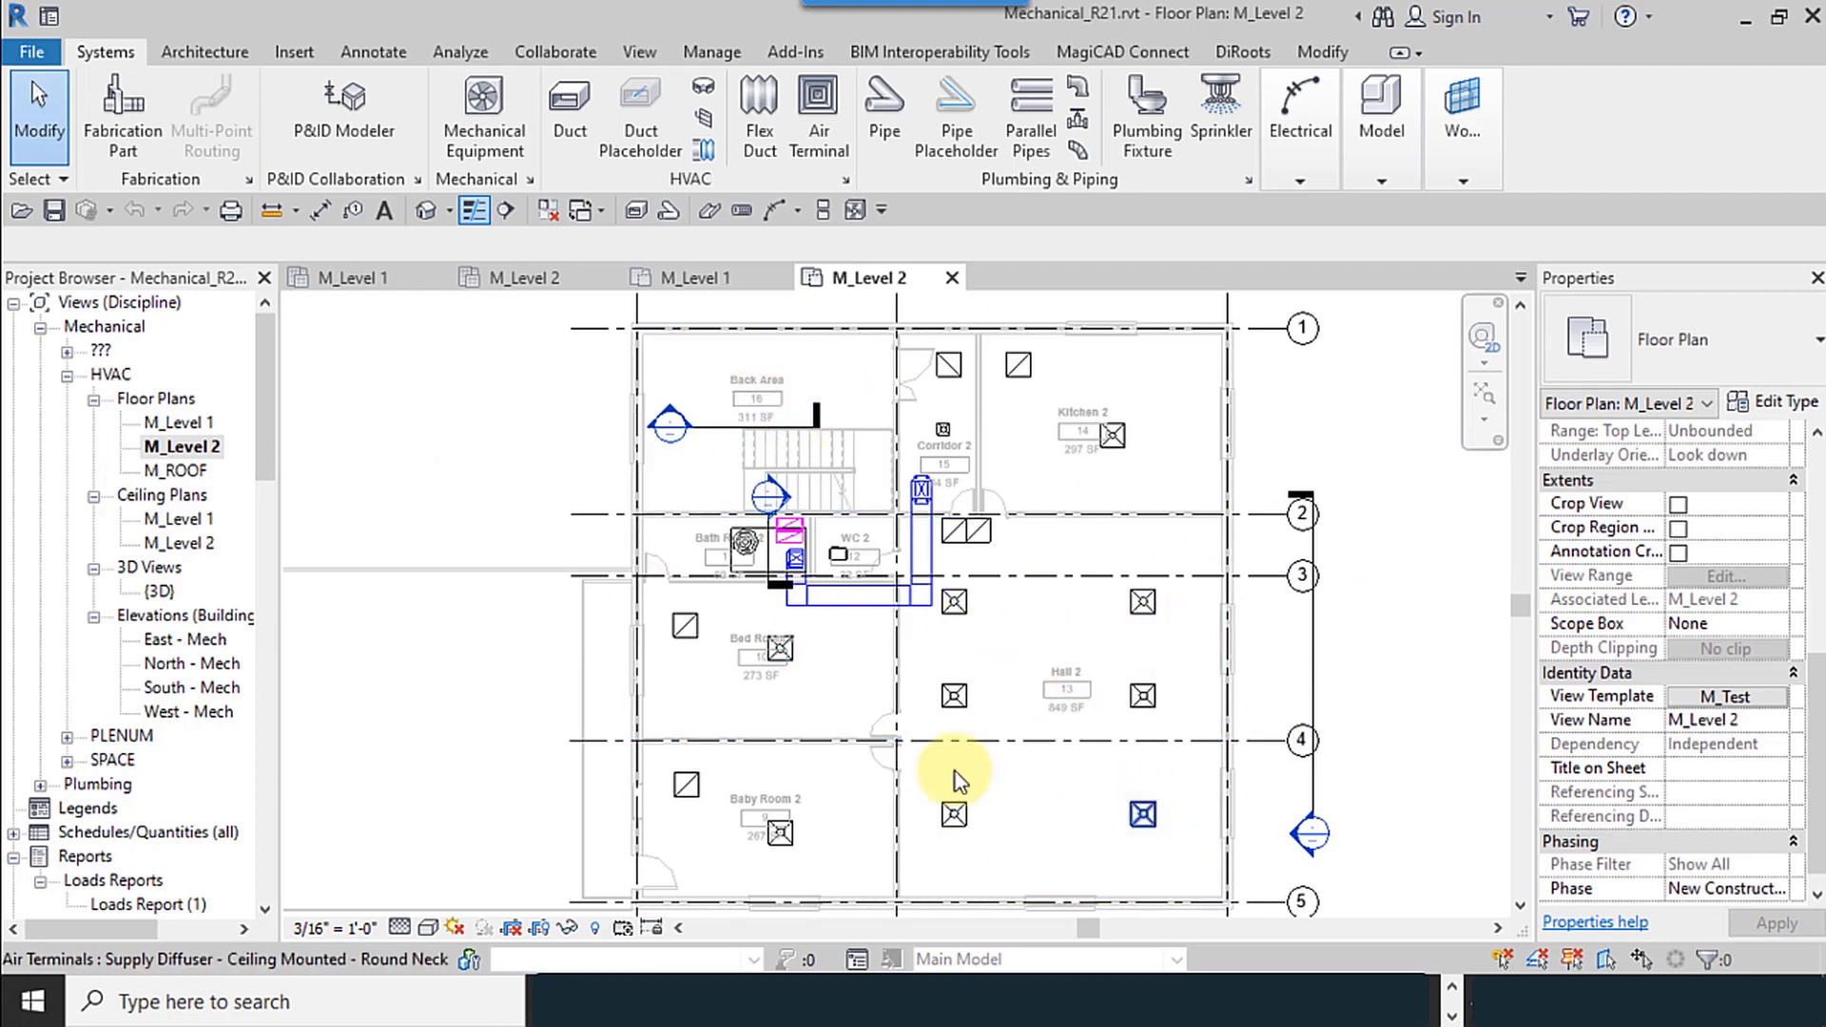
# Return to the M_Level 1 floor plan and zoom to the two ceiling diffusers
pyautogui.doubleClick(175, 424)
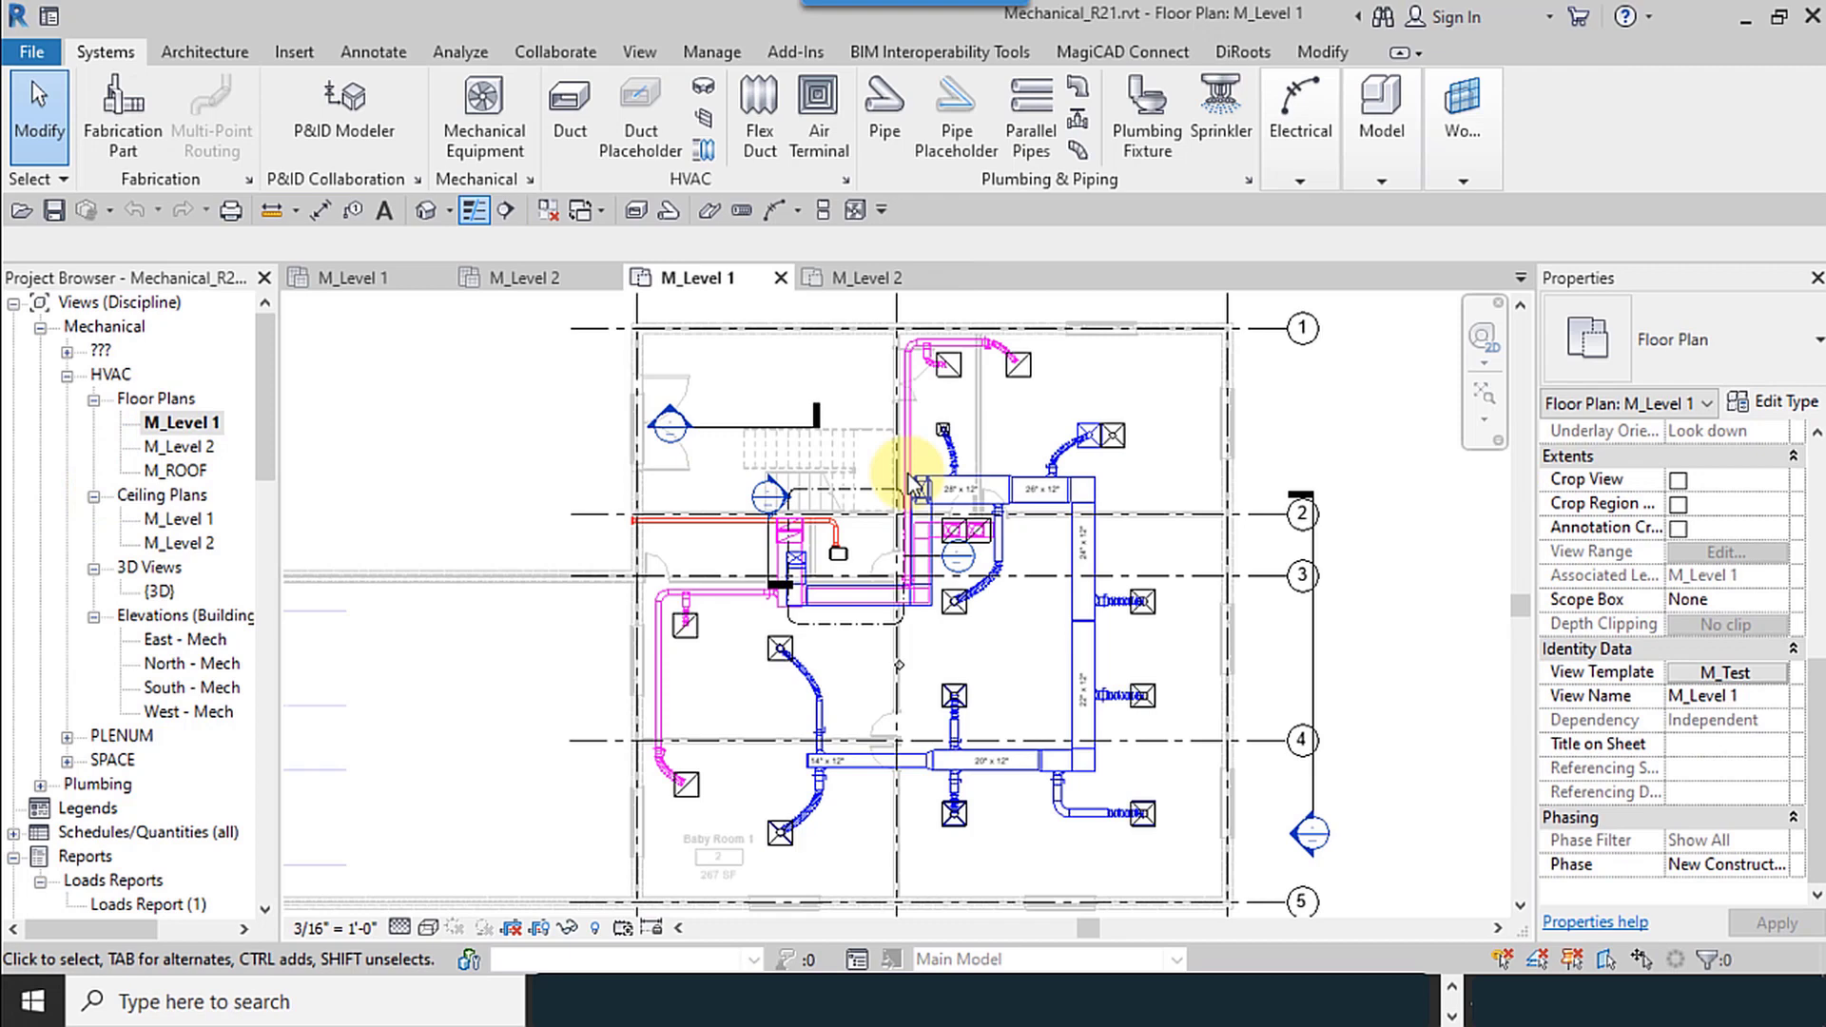
pyautogui.scroll(5, 1160, 544)
pyautogui.moveTo(1160, 544); pyautogui.dragTo(1052, 693, button='middle')
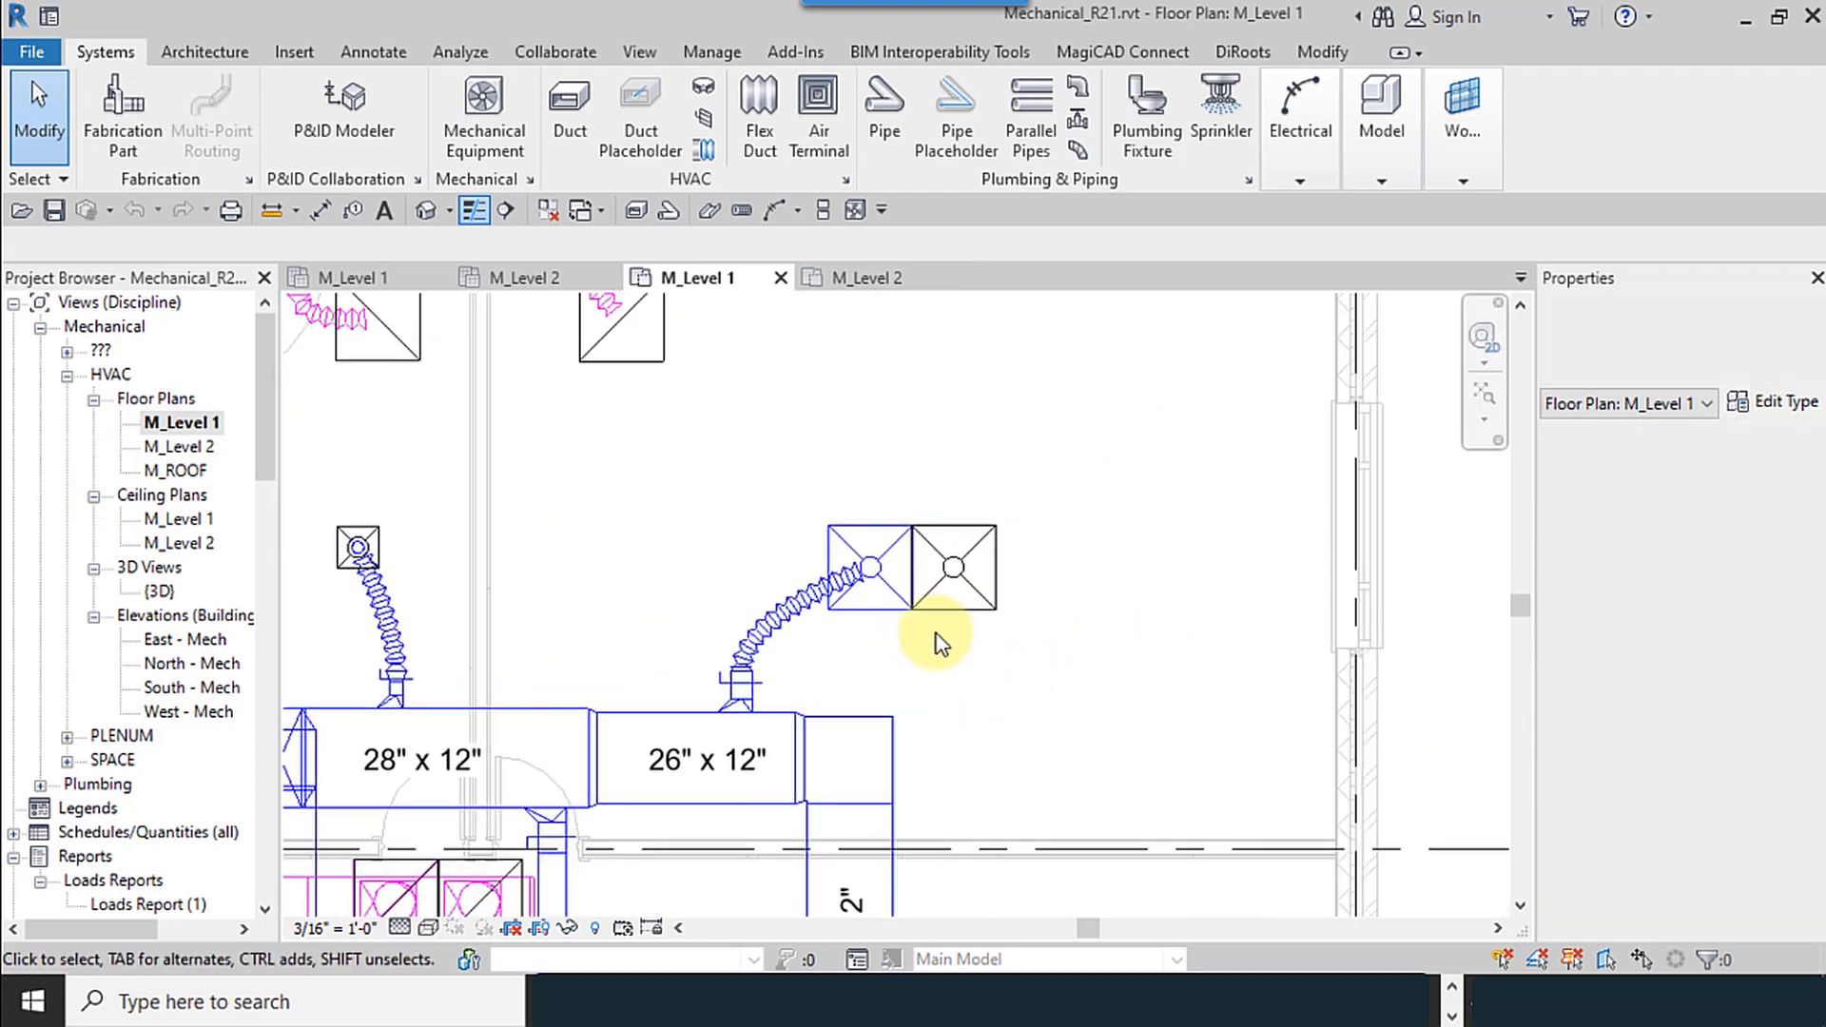
pyautogui.scroll(4, 938, 640)
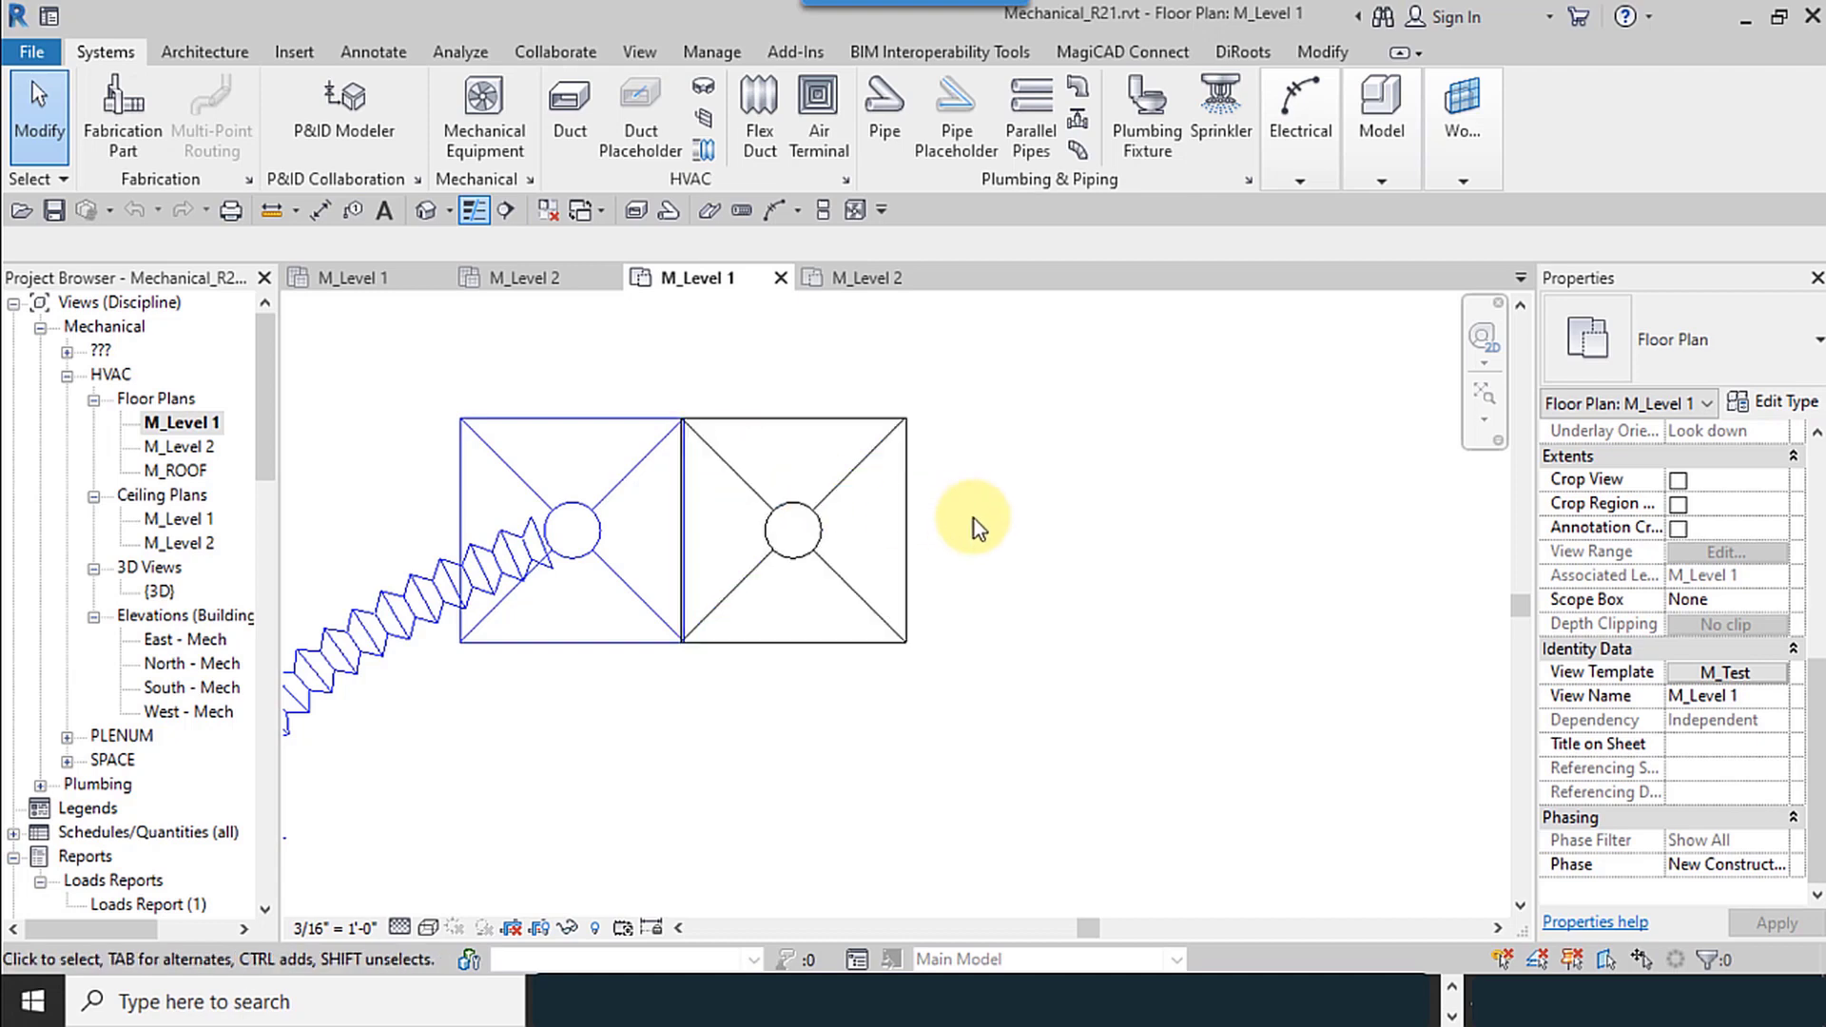
pyautogui.scroll(-6, 974, 517)
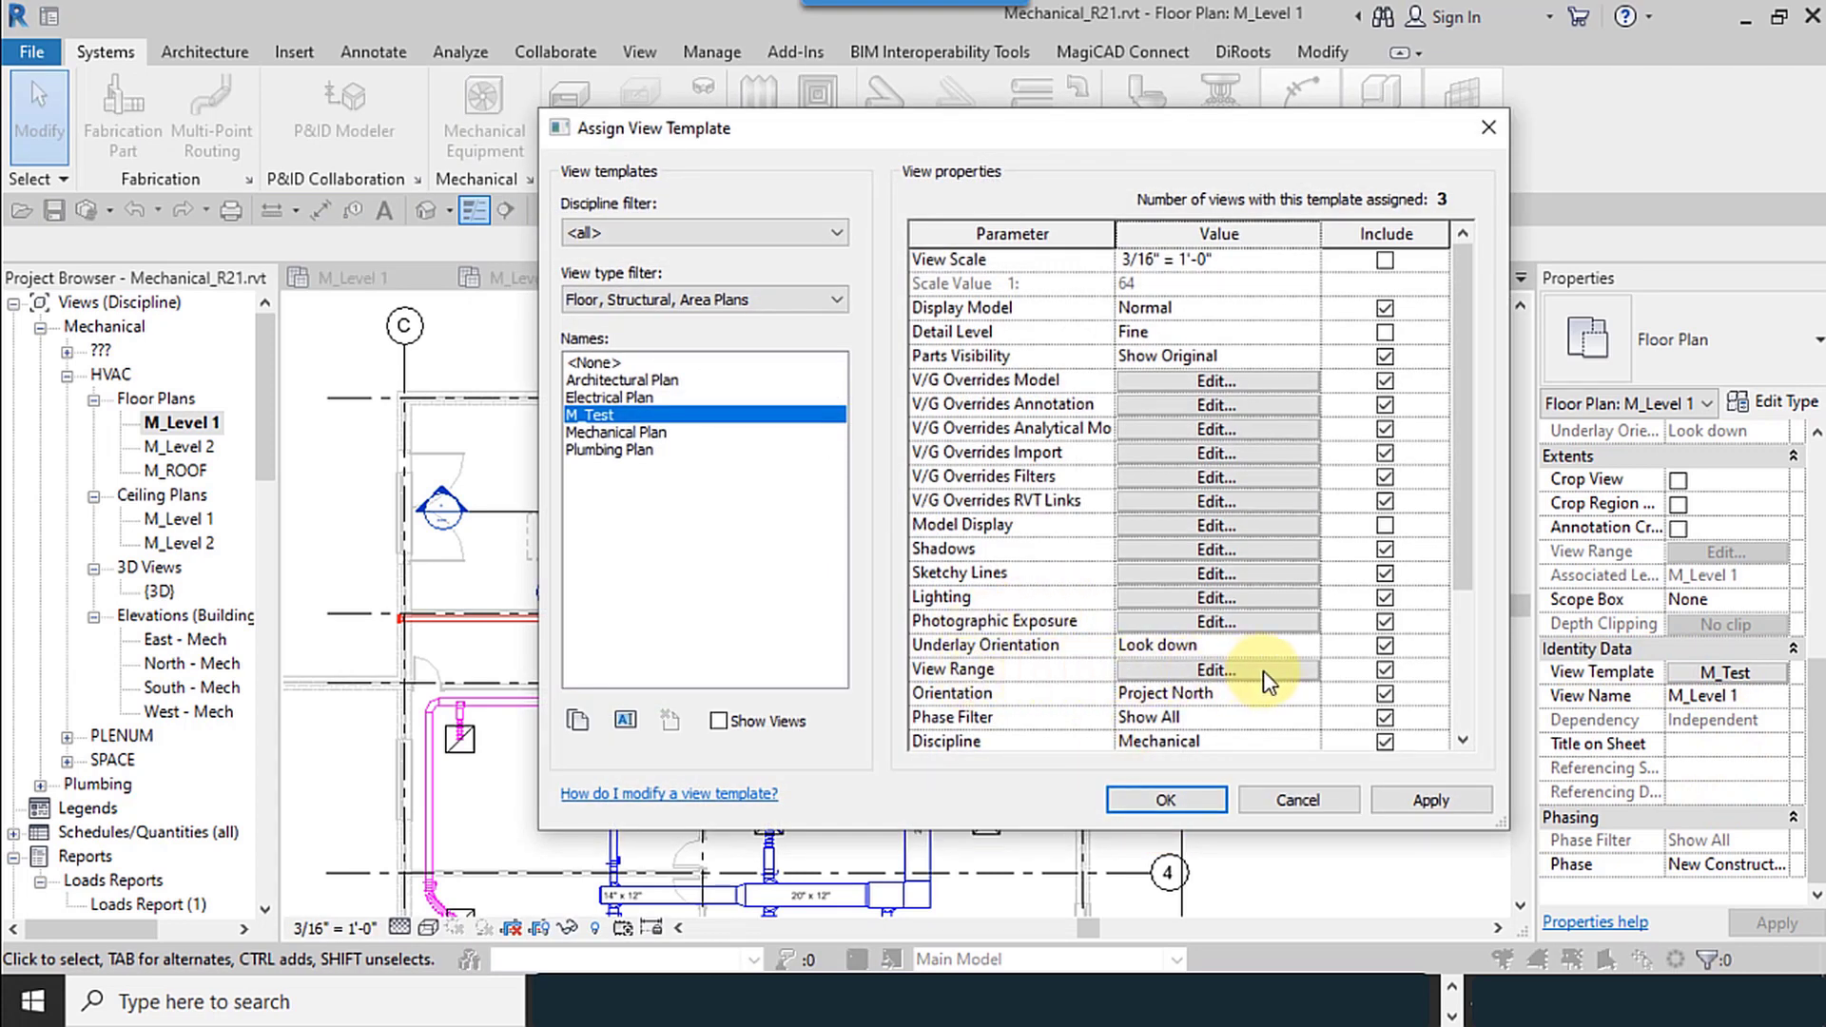
# Release View Range from the M_Test template and set M_Level 1's top offset to 10' 0"
pyautogui.click(1385, 670)
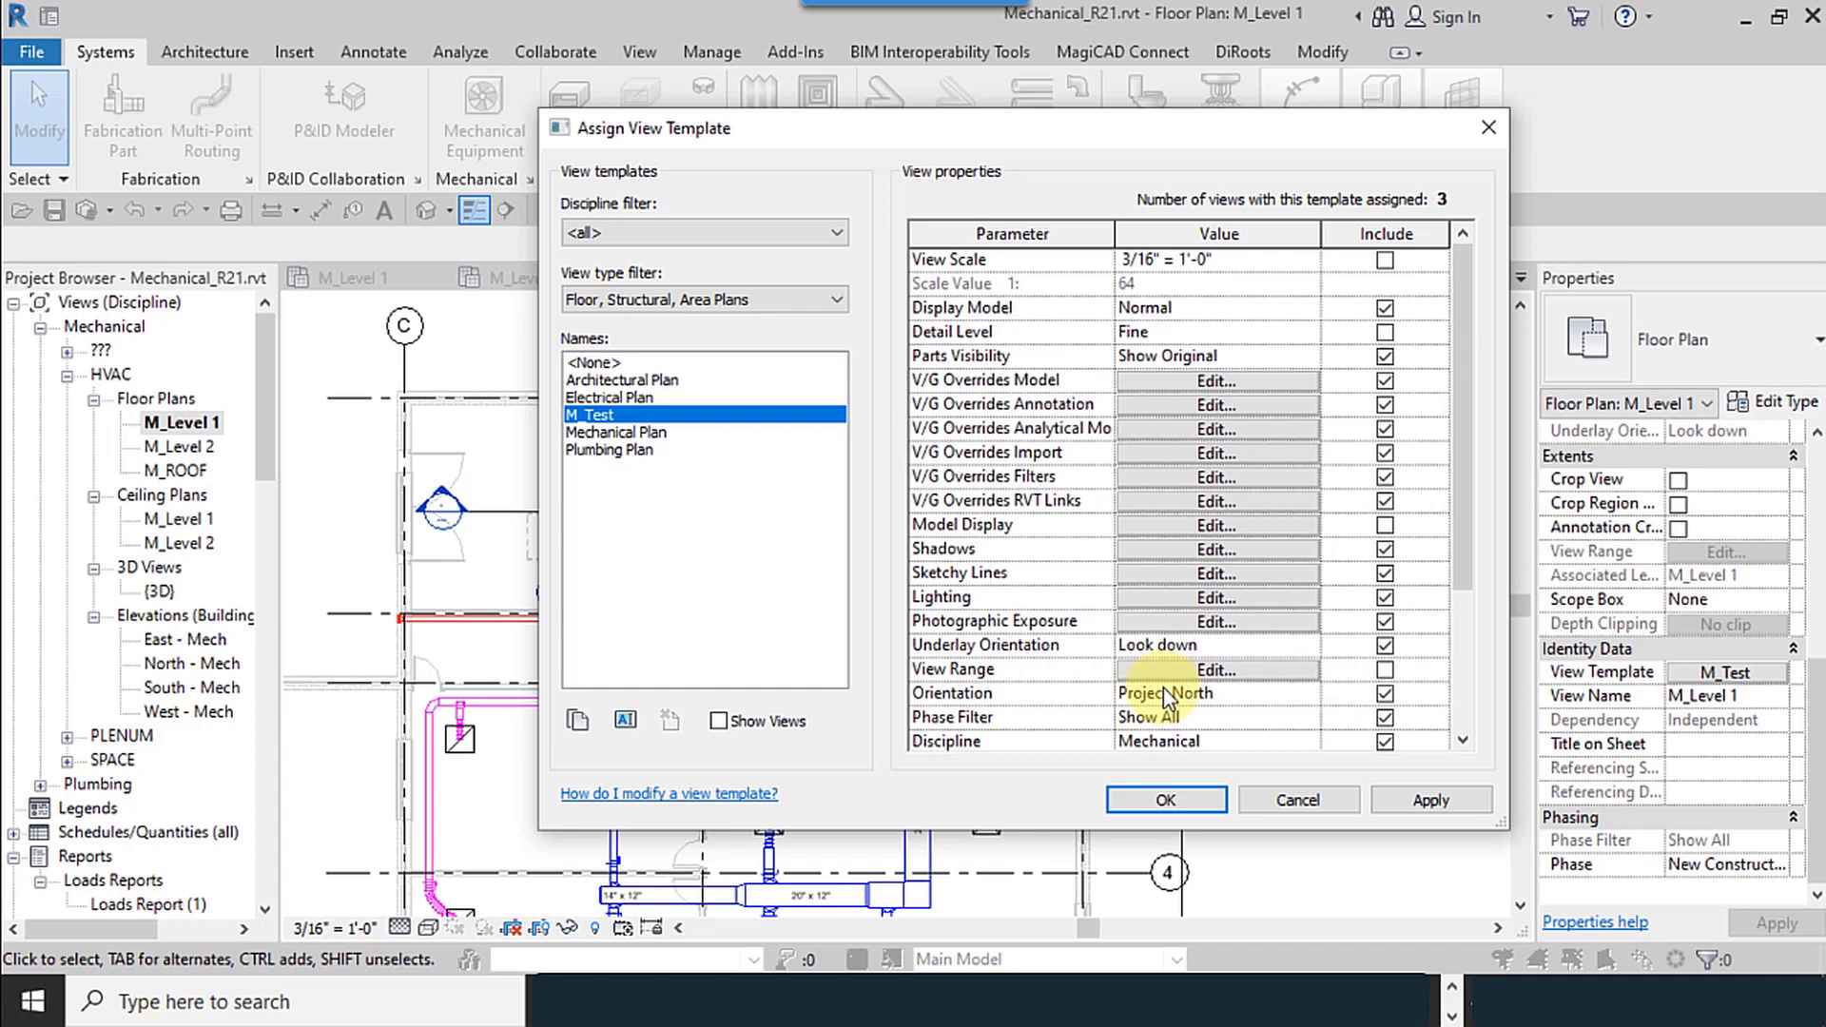
pyautogui.click(1200, 806)
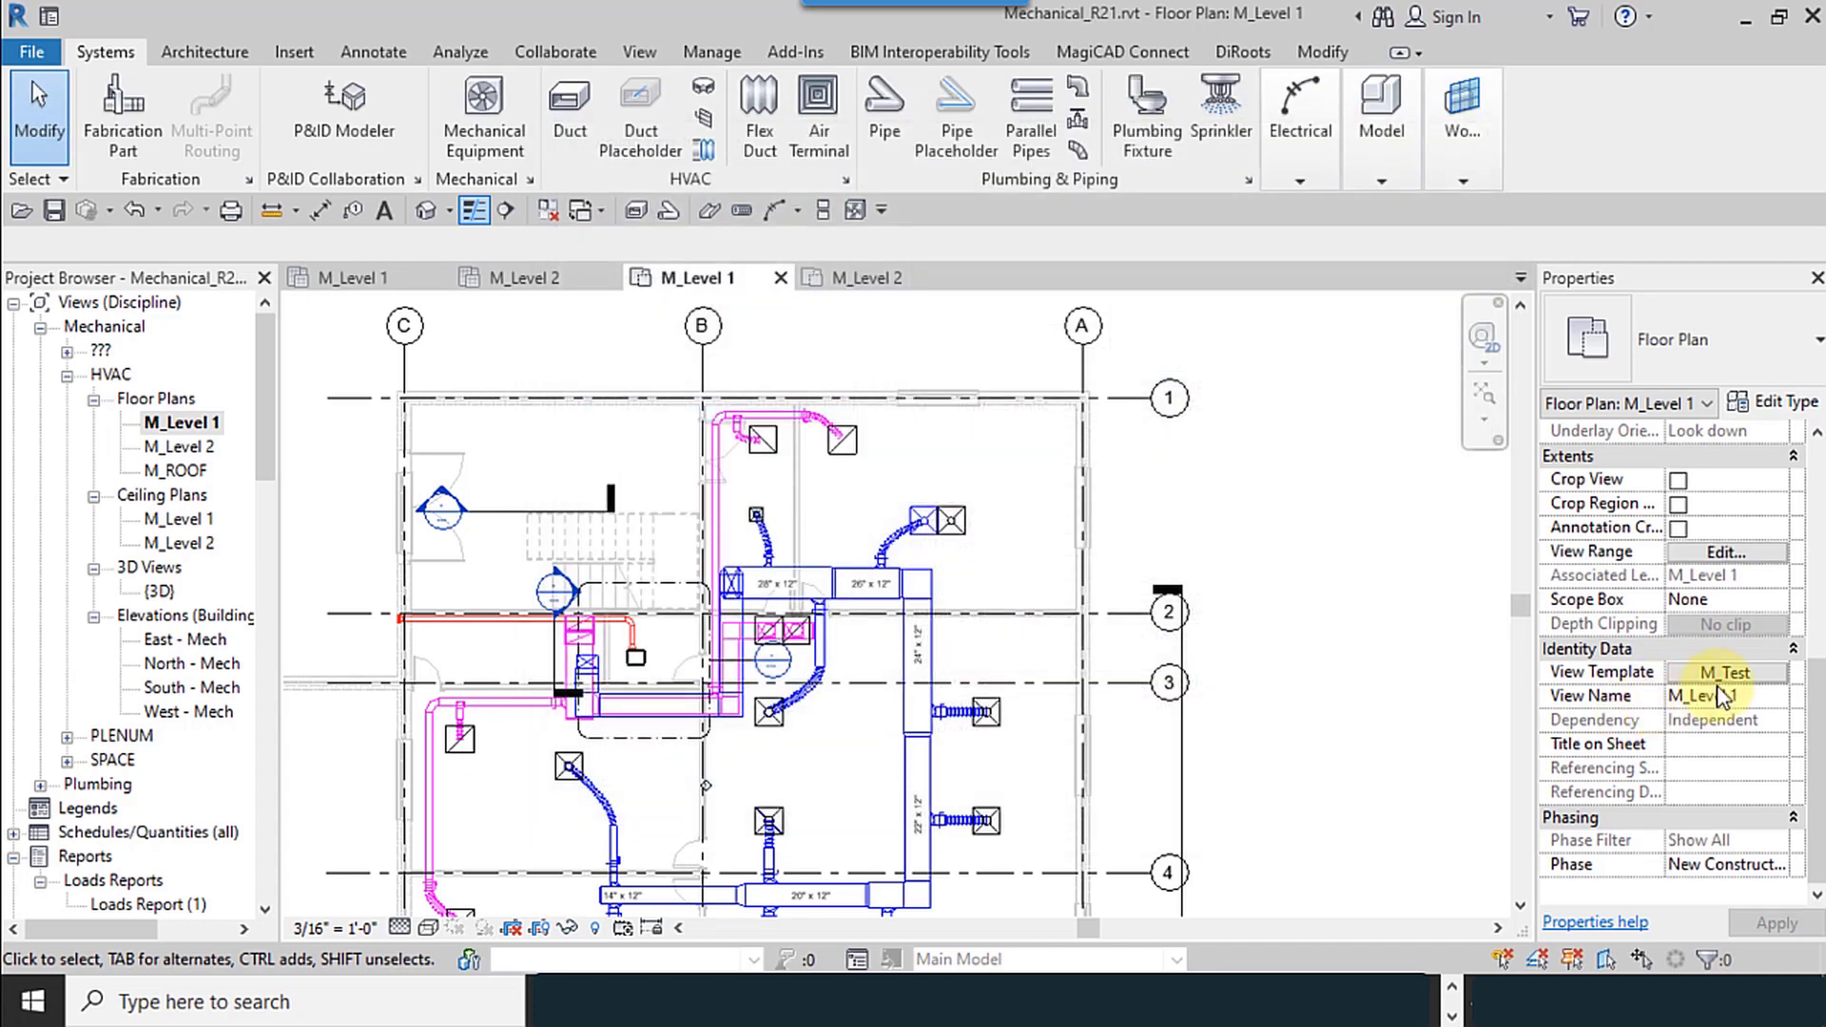
pyautogui.click(1720, 554)
pyautogui.moveTo(1047, 392); pyautogui.dragTo(1172, 407)
pyautogui.click(1037, 472)
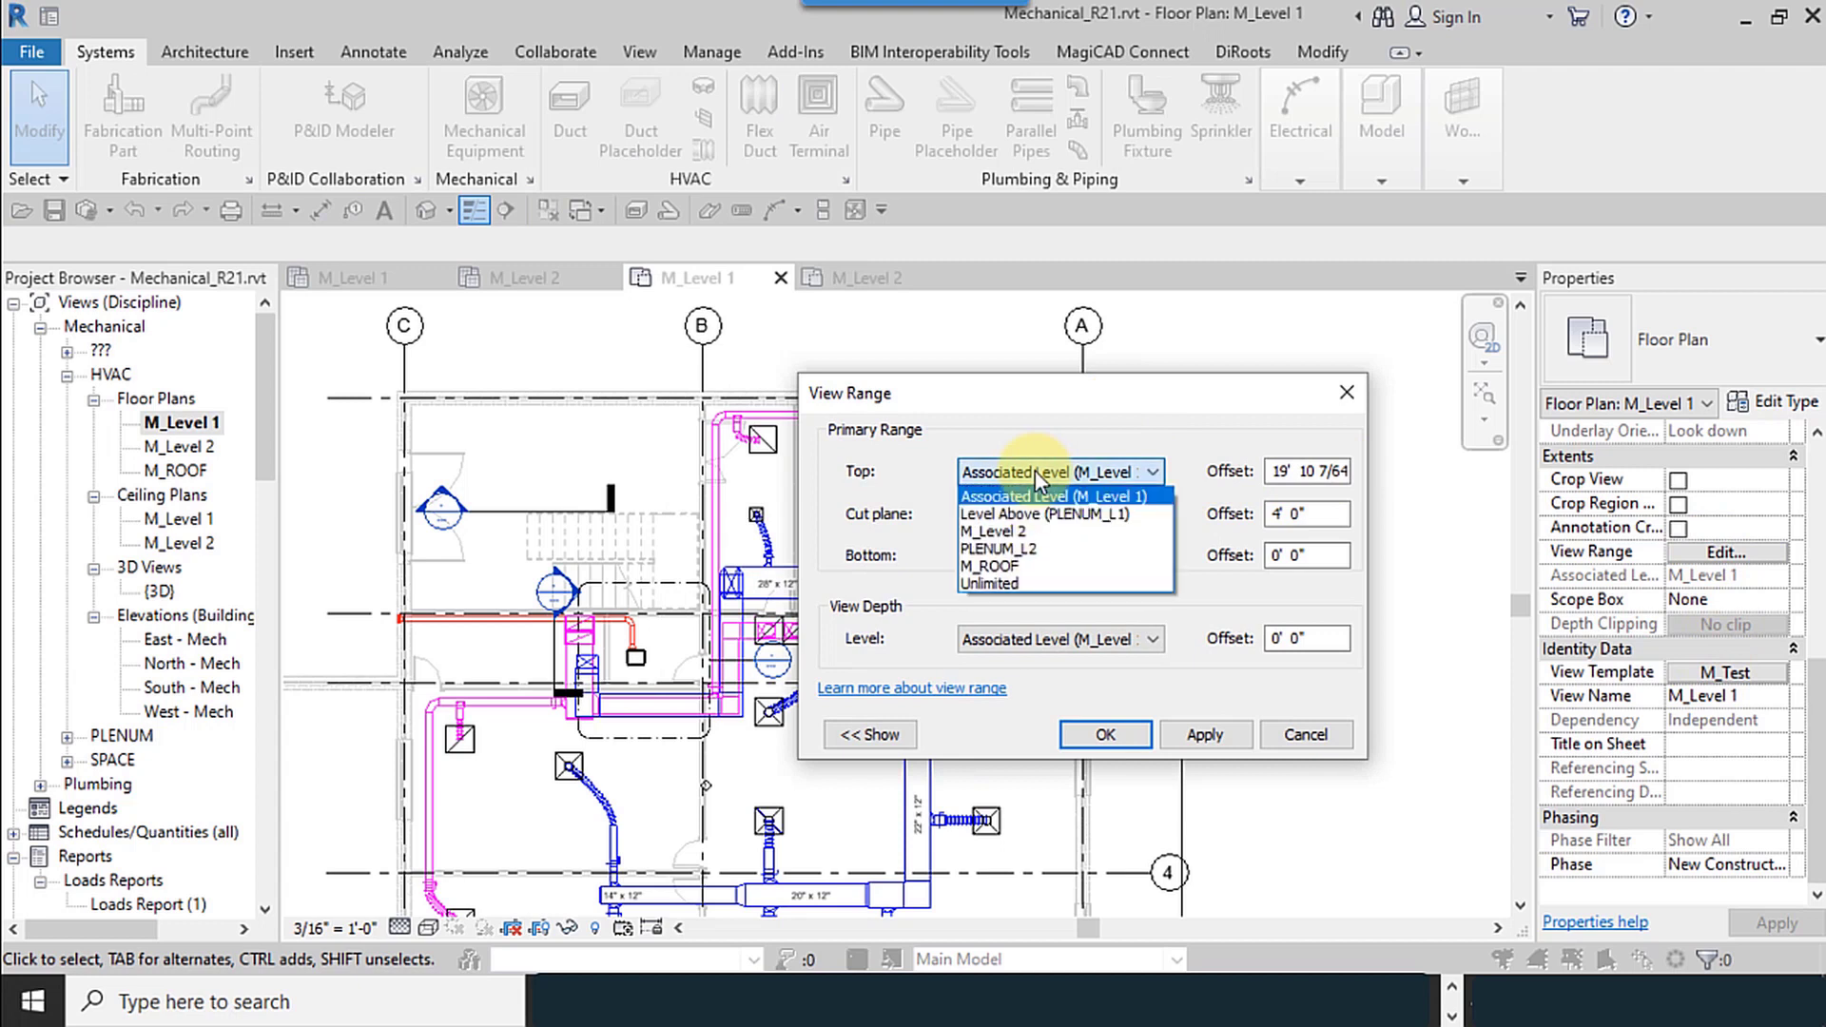
pyautogui.click(1317, 463)
pyautogui.moveTo(1275, 472); pyautogui.dragTo(1411, 474)
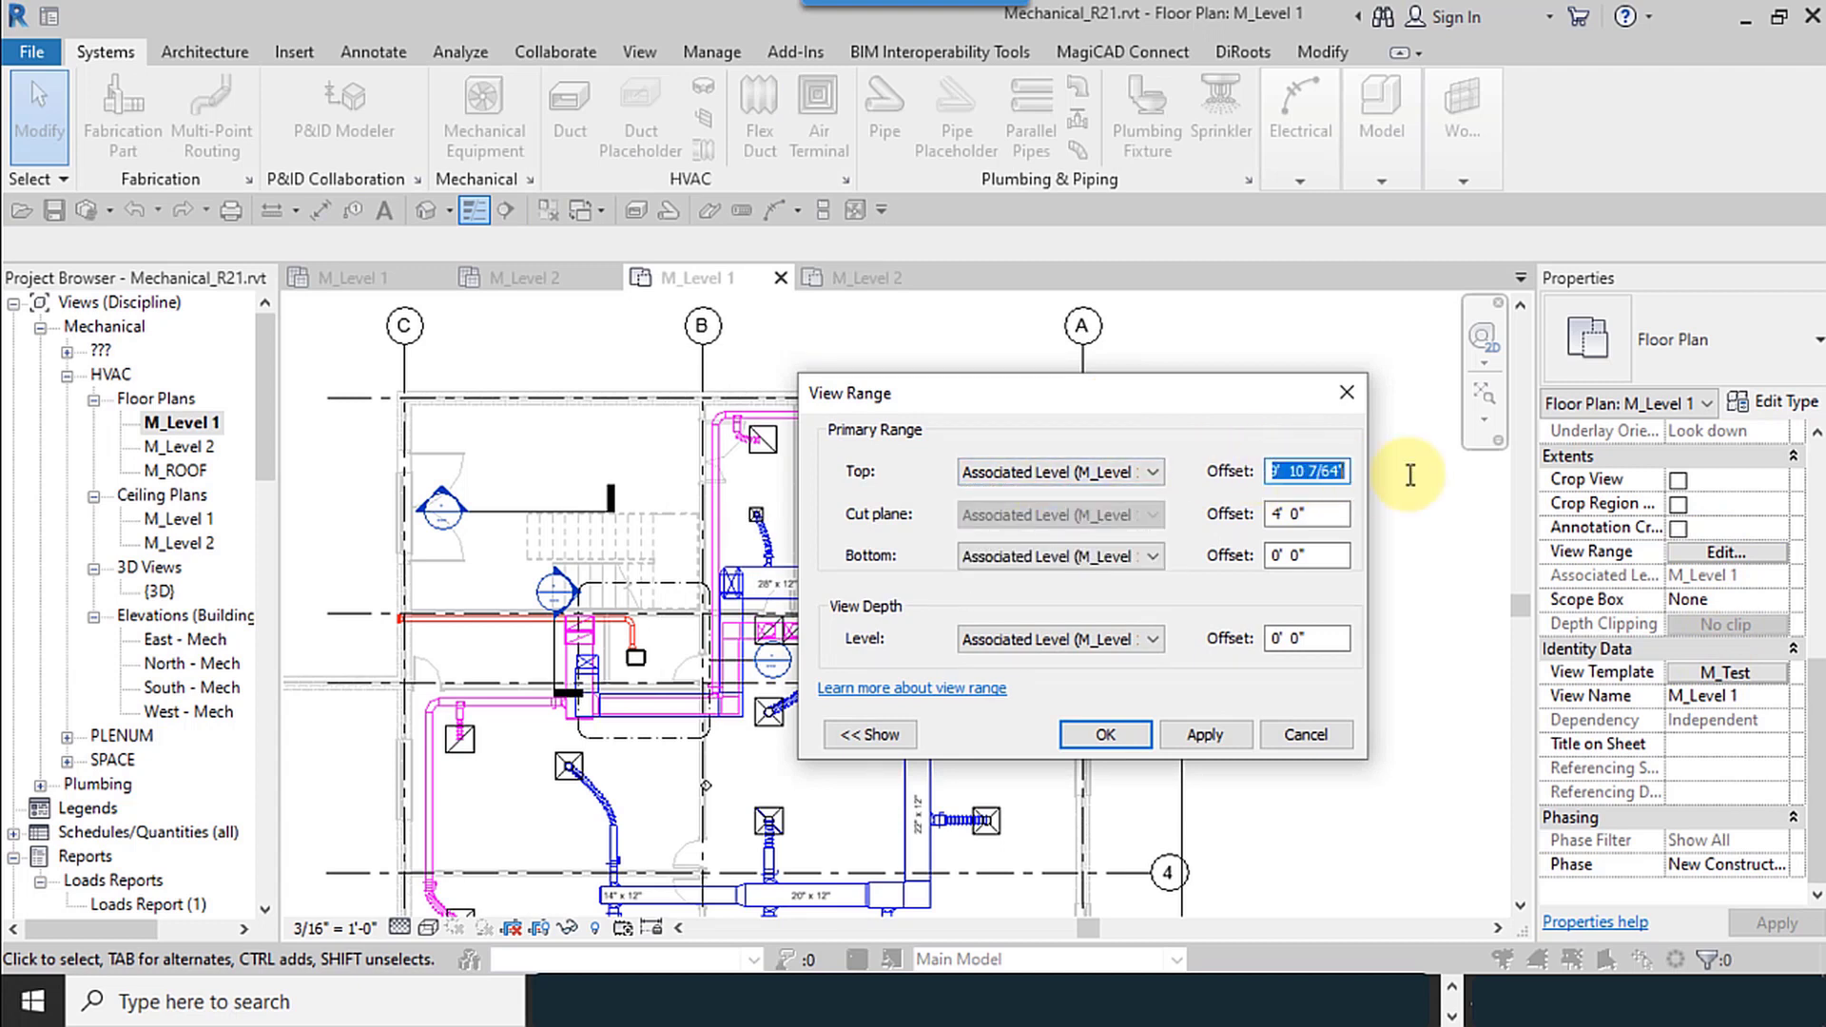
pyautogui.write('10')
pyautogui.click(1205, 736)
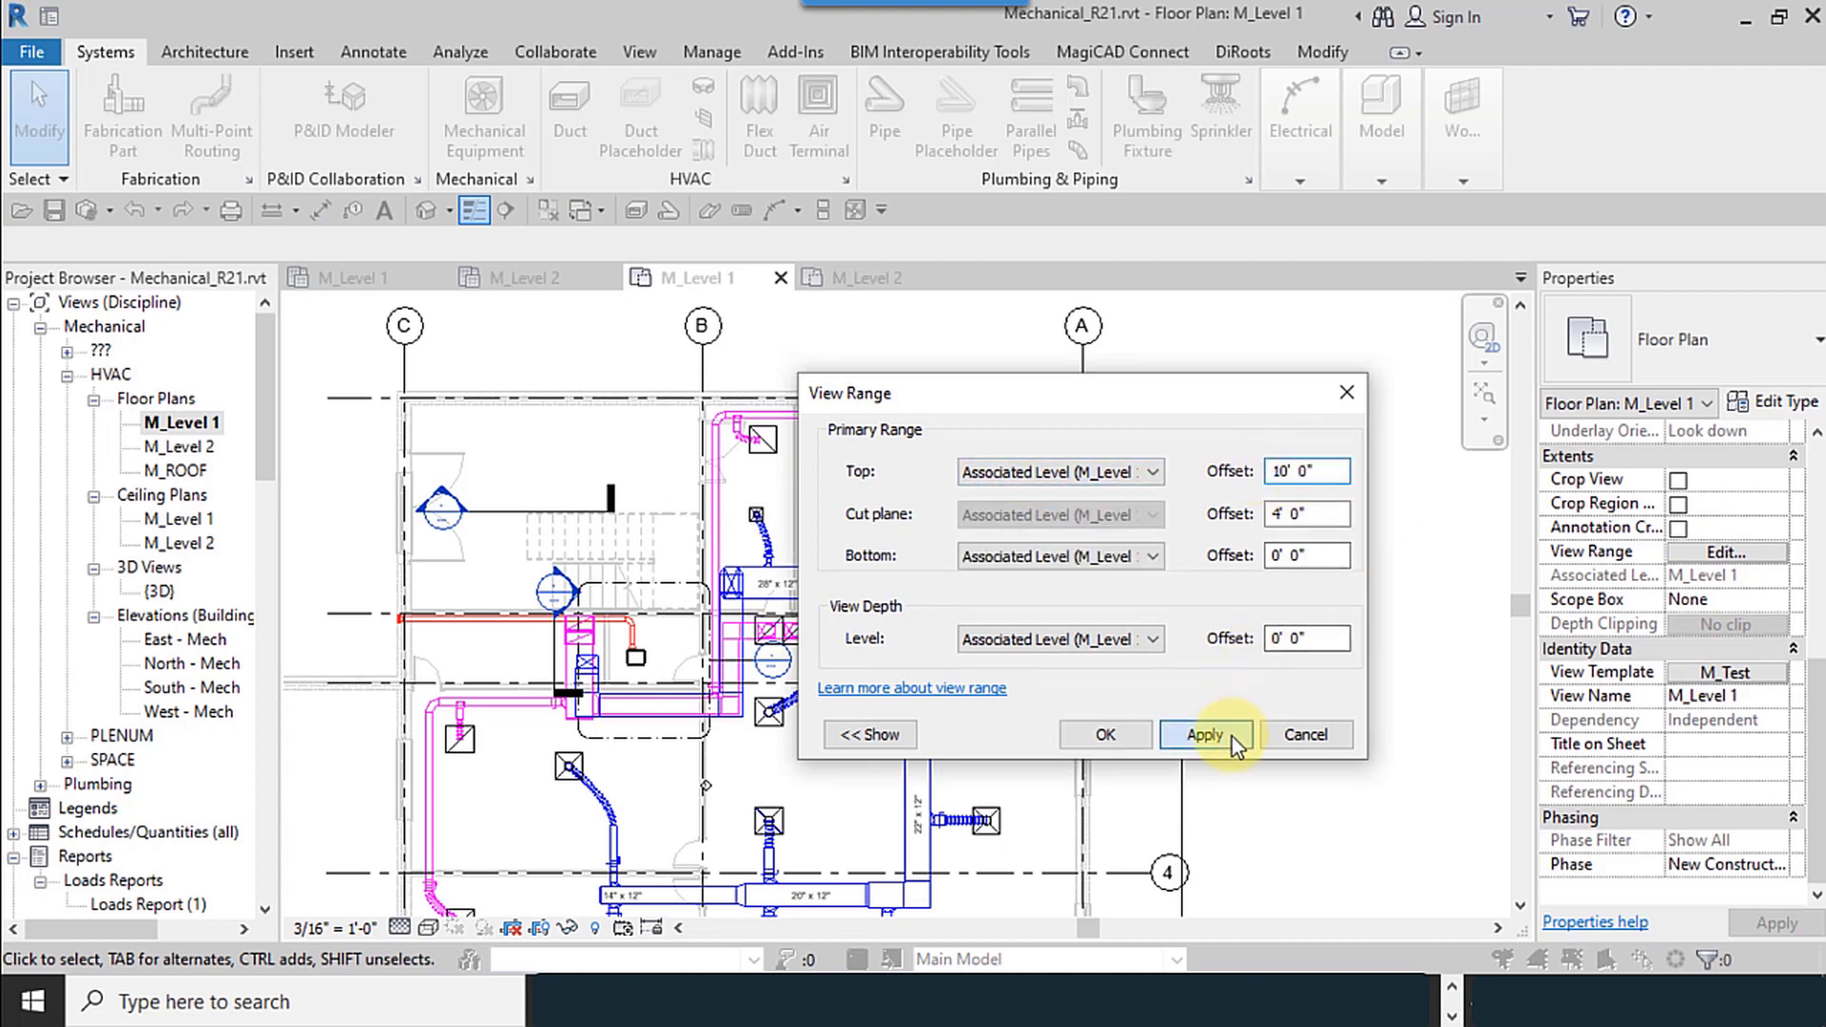
pyautogui.moveTo(1071, 393); pyautogui.dragTo(1197, 298)
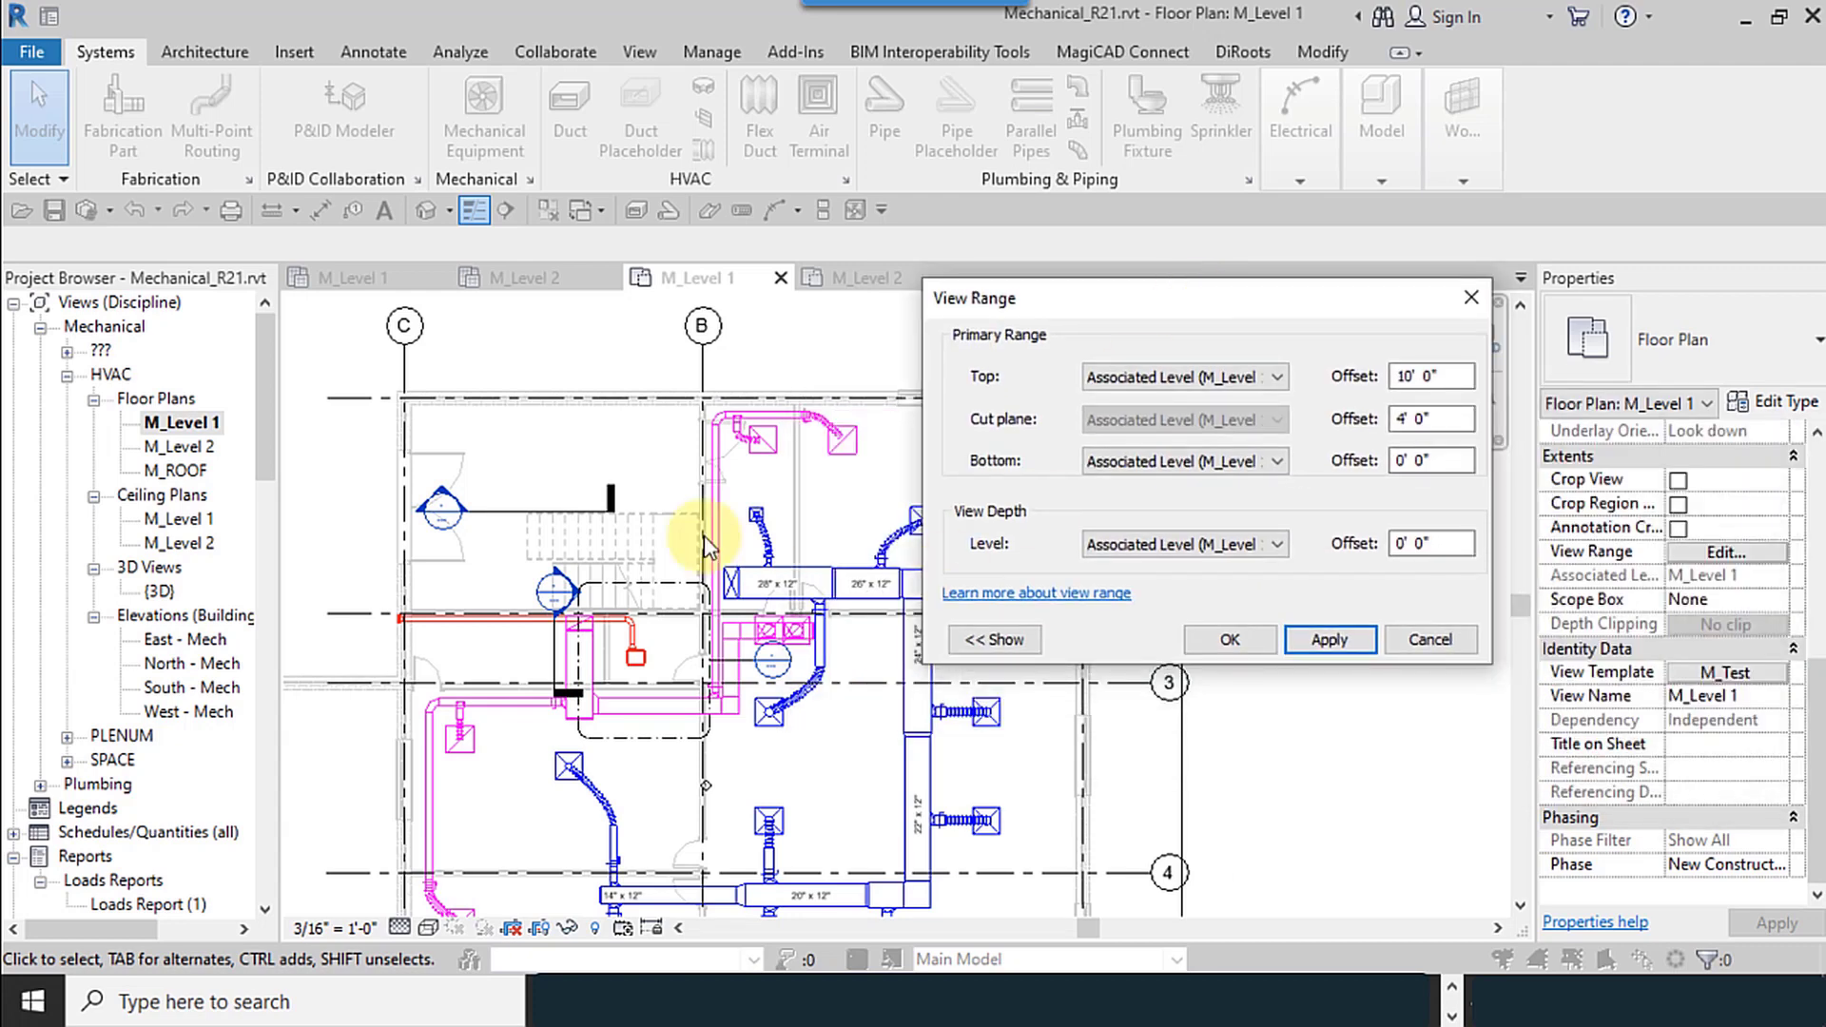
pyautogui.click(1250, 637)
# Inspect the M_Level 2 floor plan and reflected ceiling plan, then close the ceiling plan
pyautogui.doubleClick(210, 448)
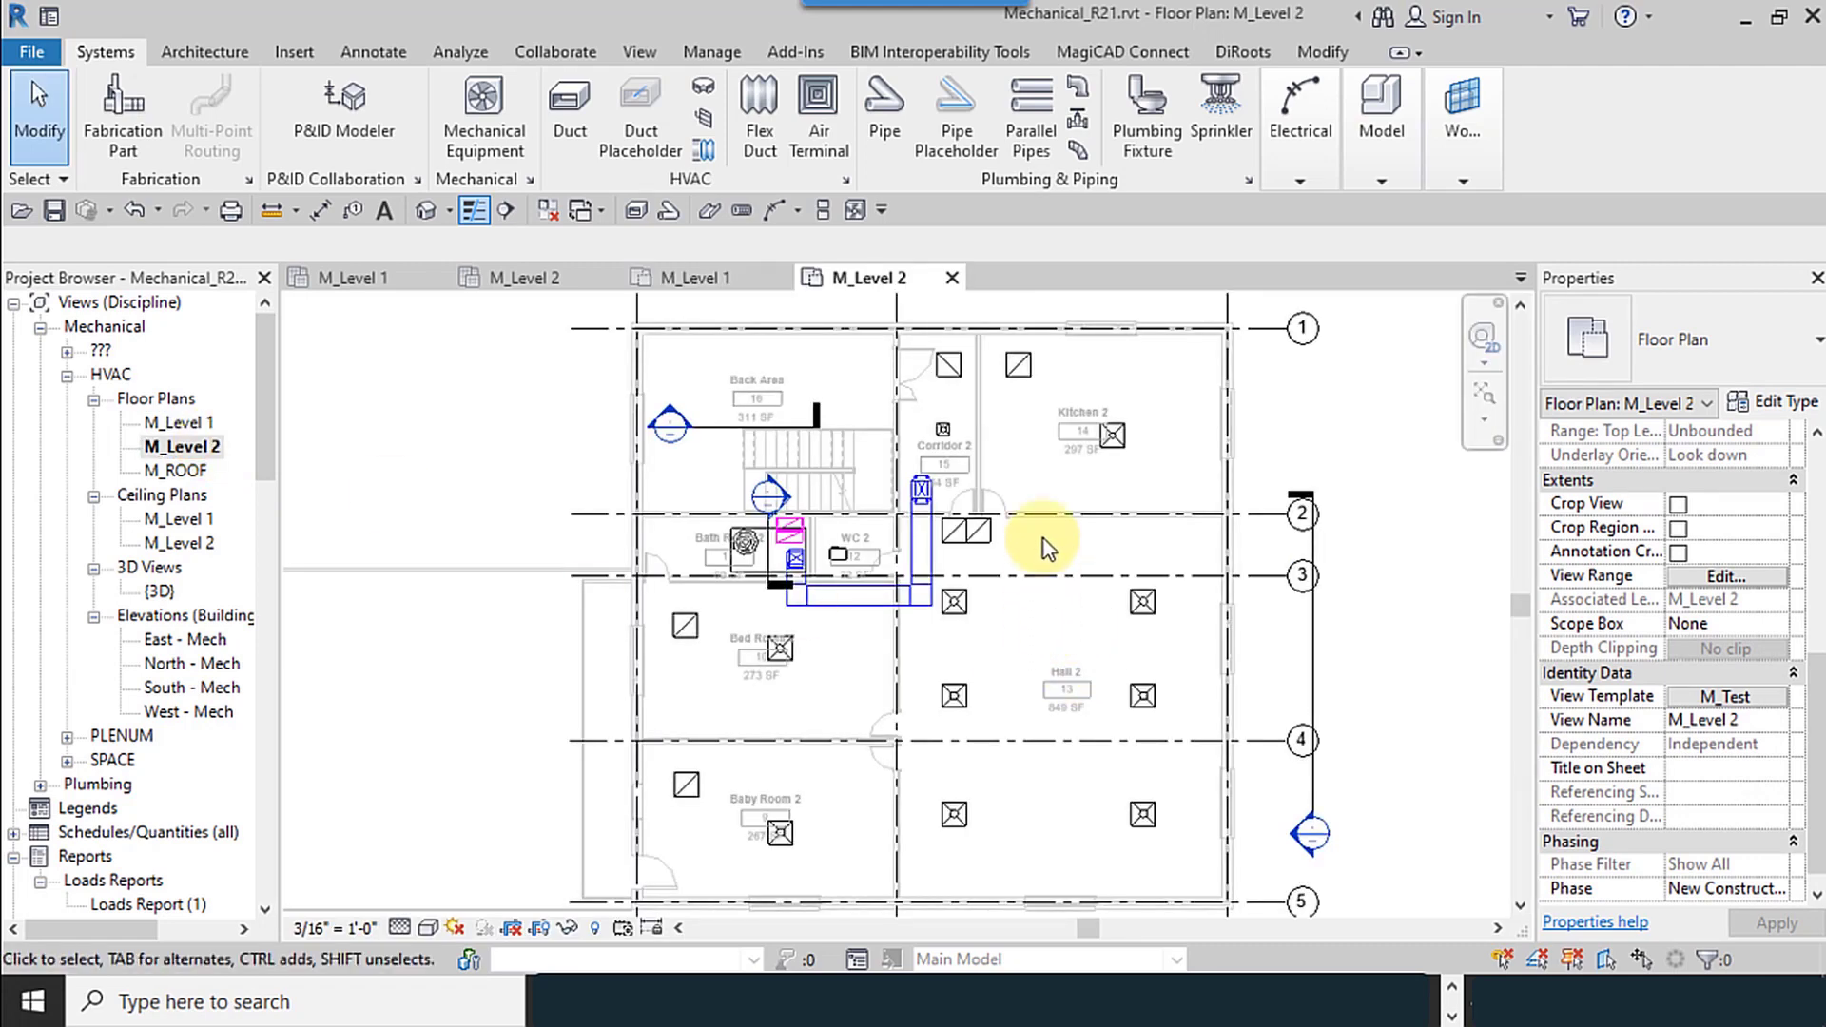
pyautogui.moveTo(1044, 539); pyautogui.dragTo(1018, 606, button='middle')
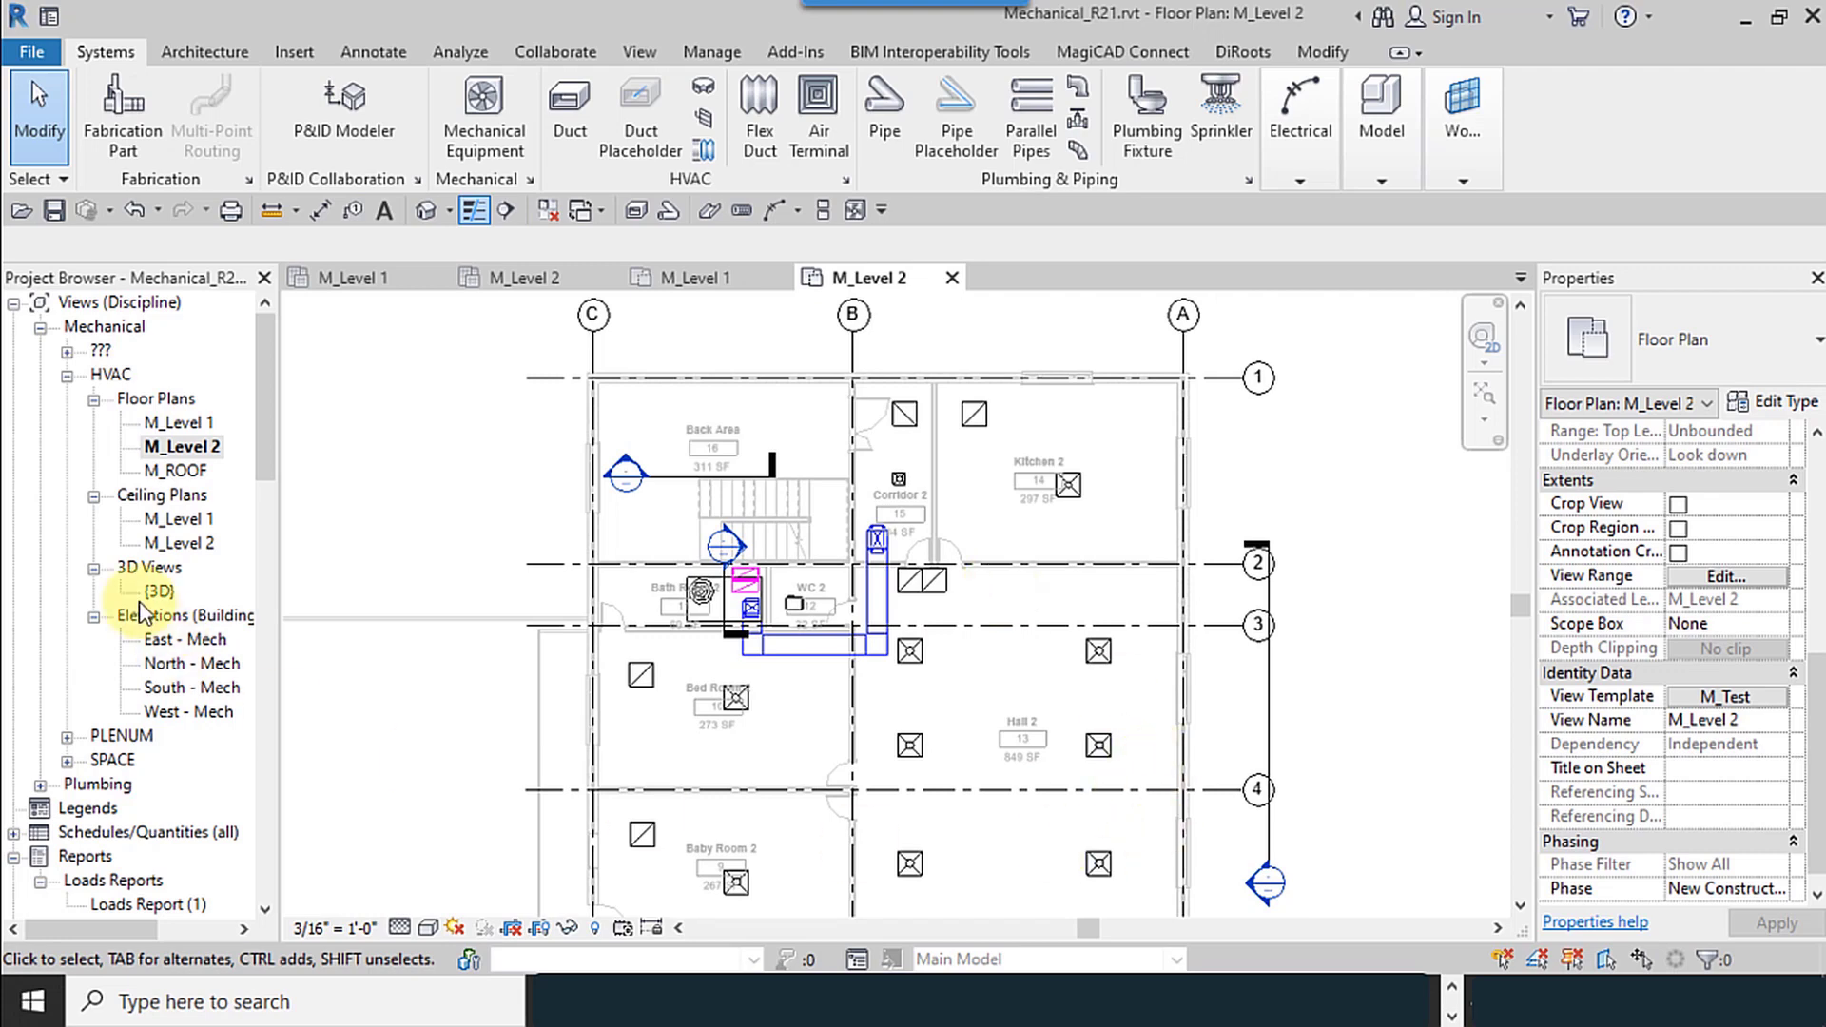
pyautogui.doubleClick(213, 541)
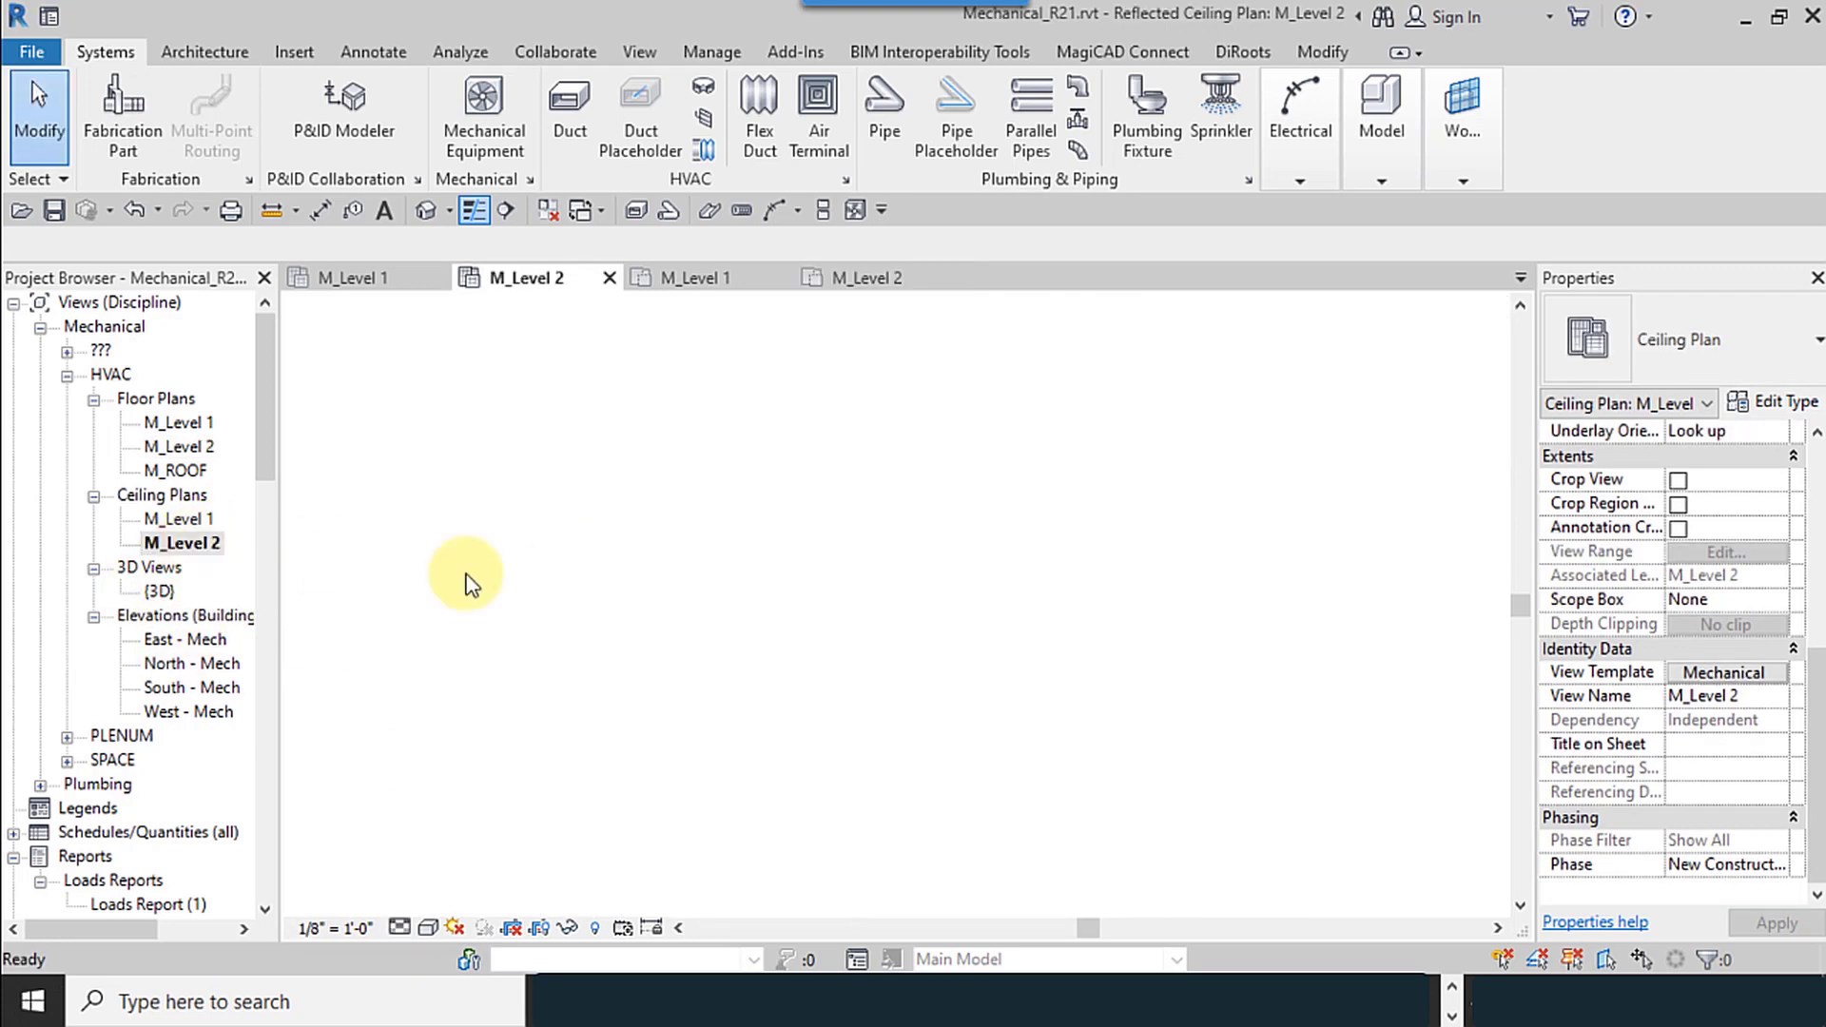
pyautogui.scroll(5, 1013, 623)
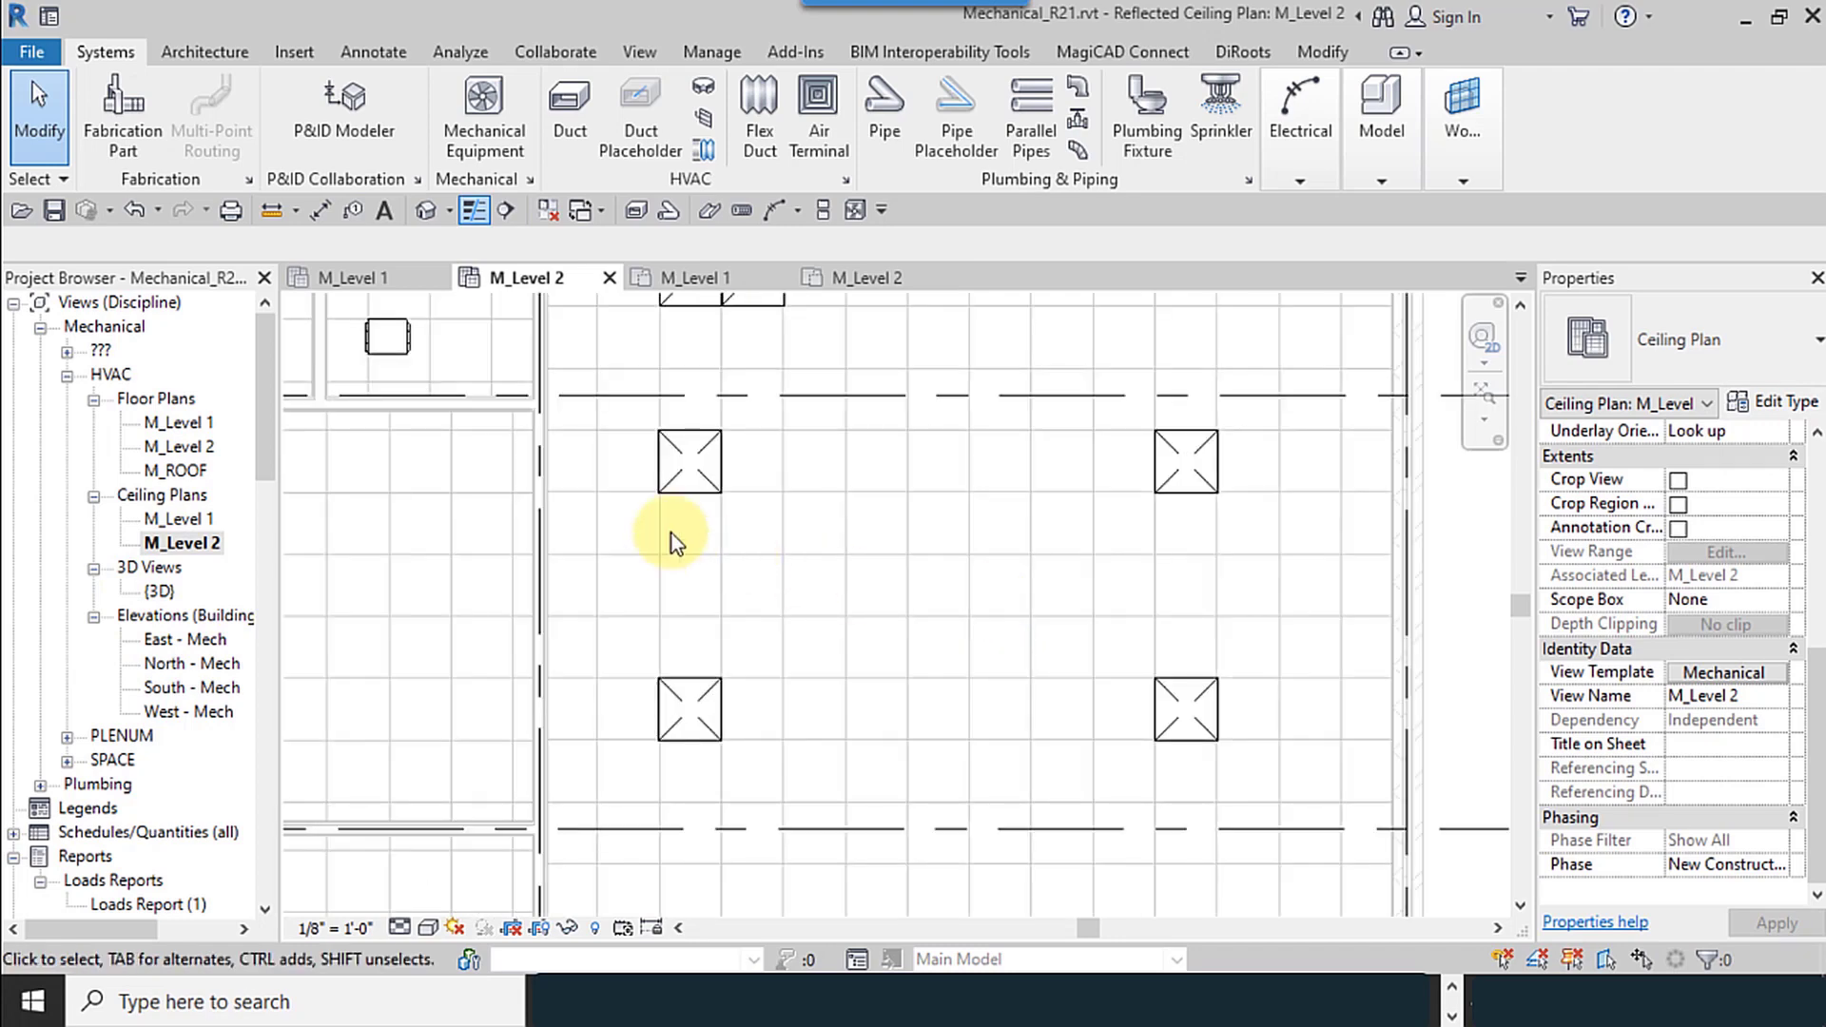
pyautogui.scroll(3, 666, 418)
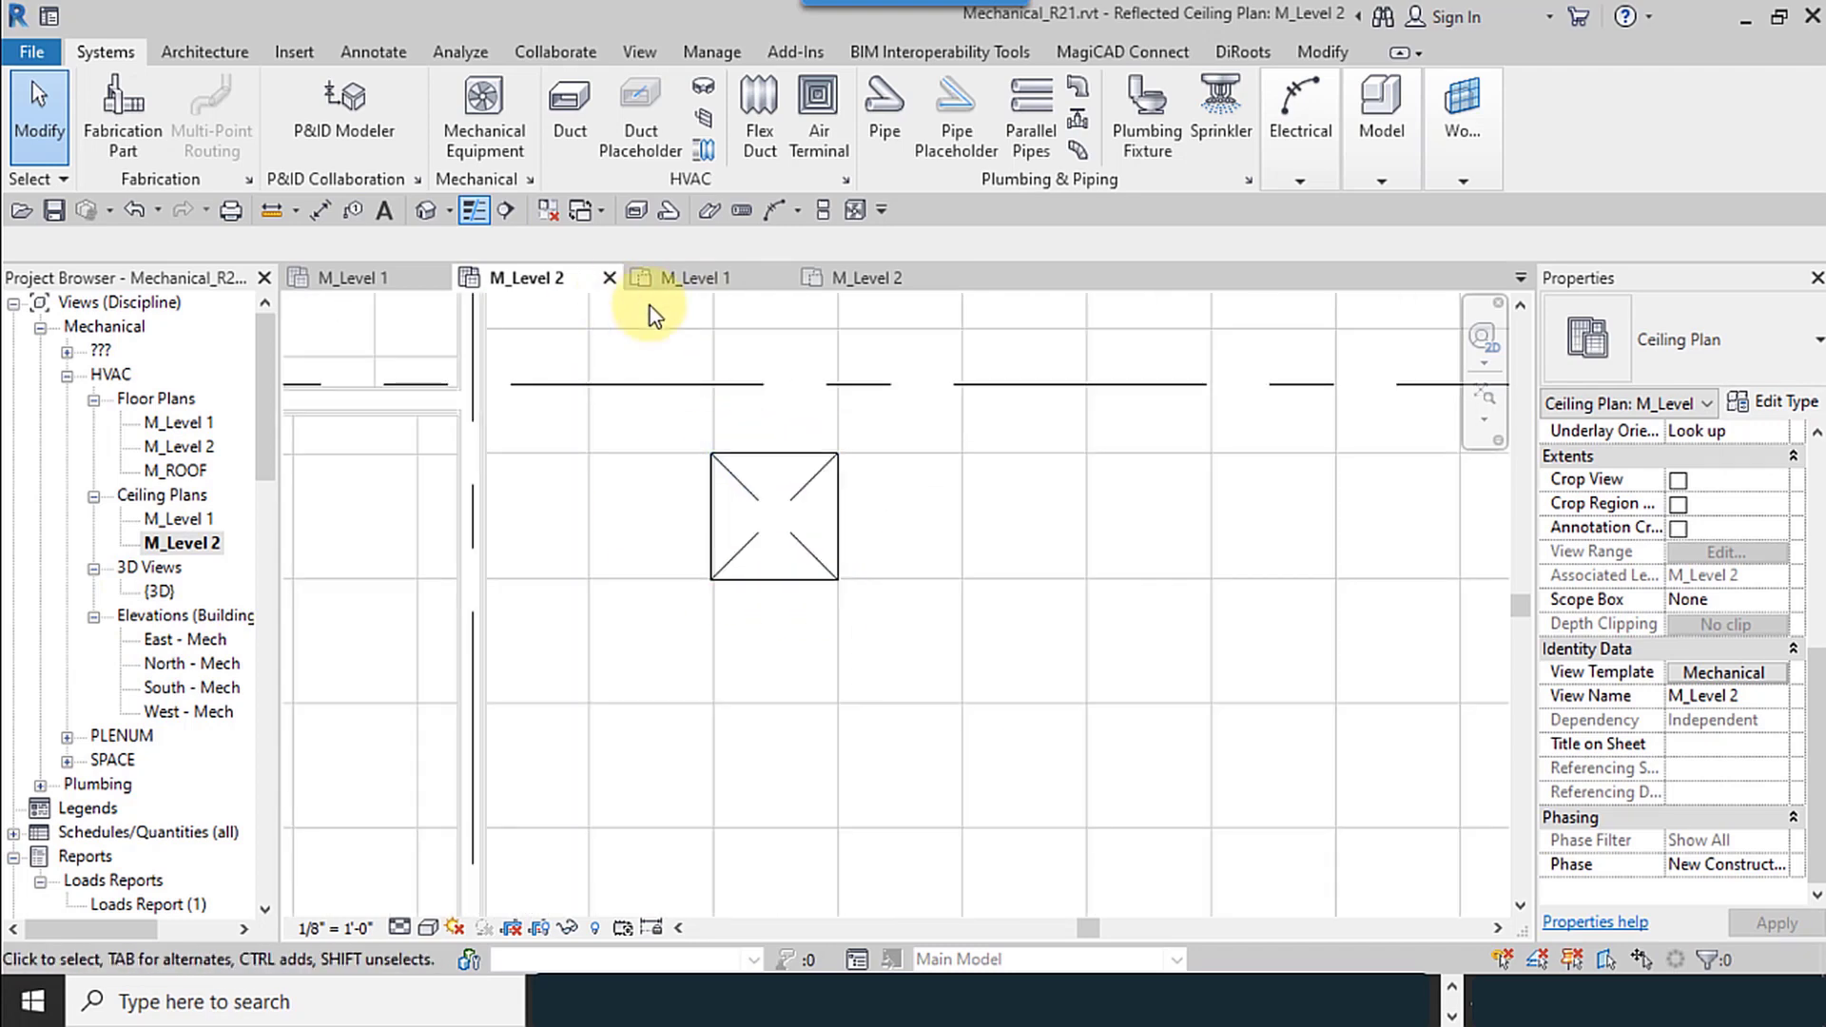
pyautogui.scroll(-4, 925, 758)
pyautogui.scroll(-4, 922, 752)
pyautogui.scroll(6, 791, 697)
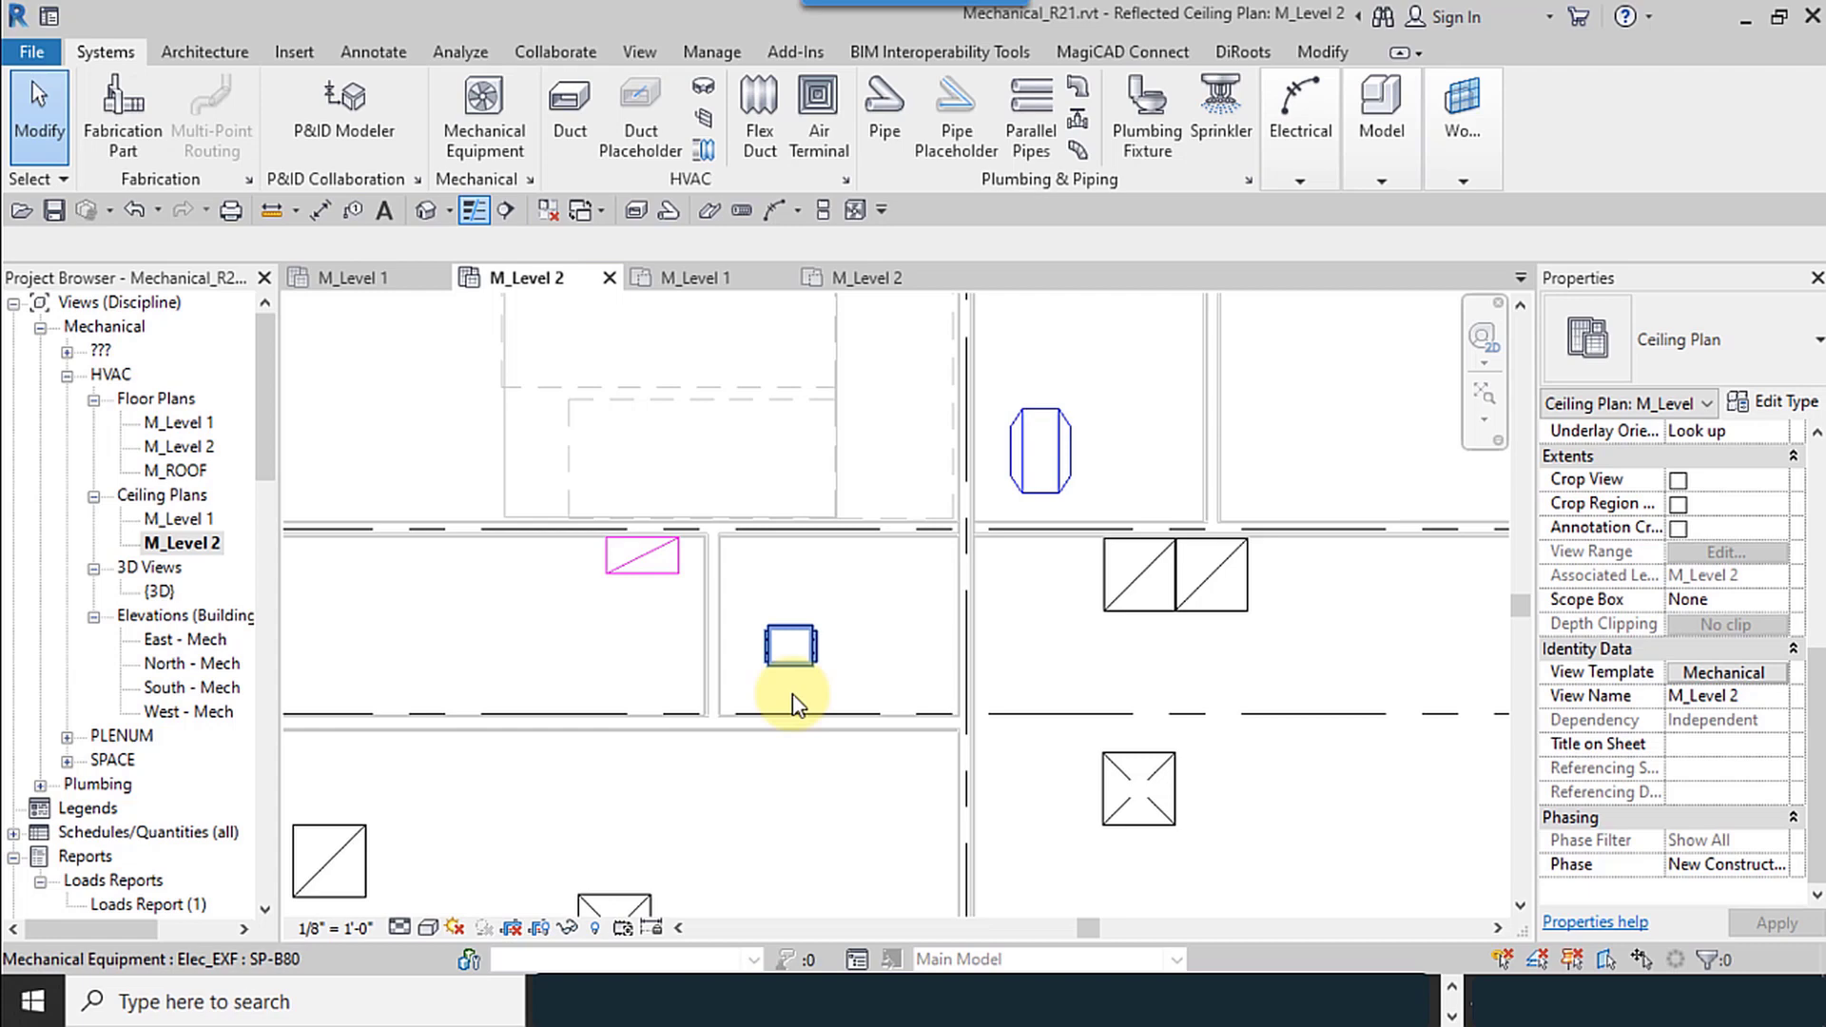
pyautogui.scroll(-6, 713, 734)
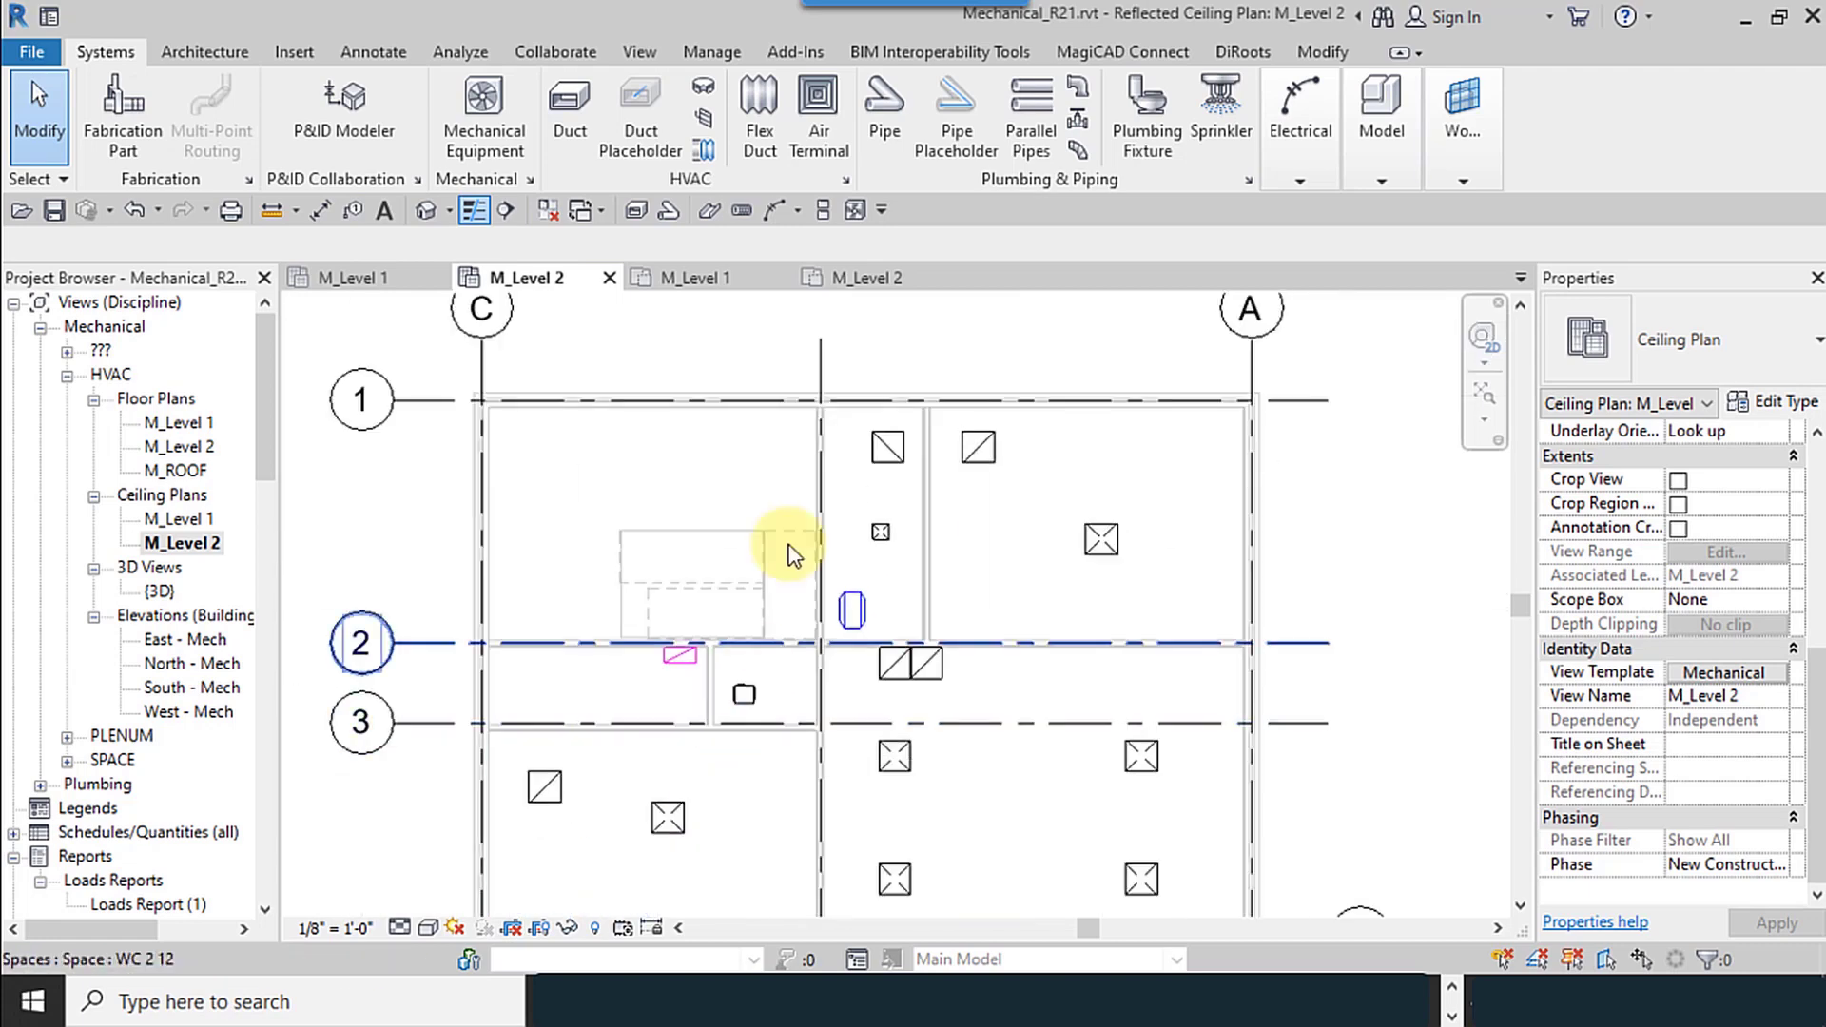
pyautogui.click(610, 278)
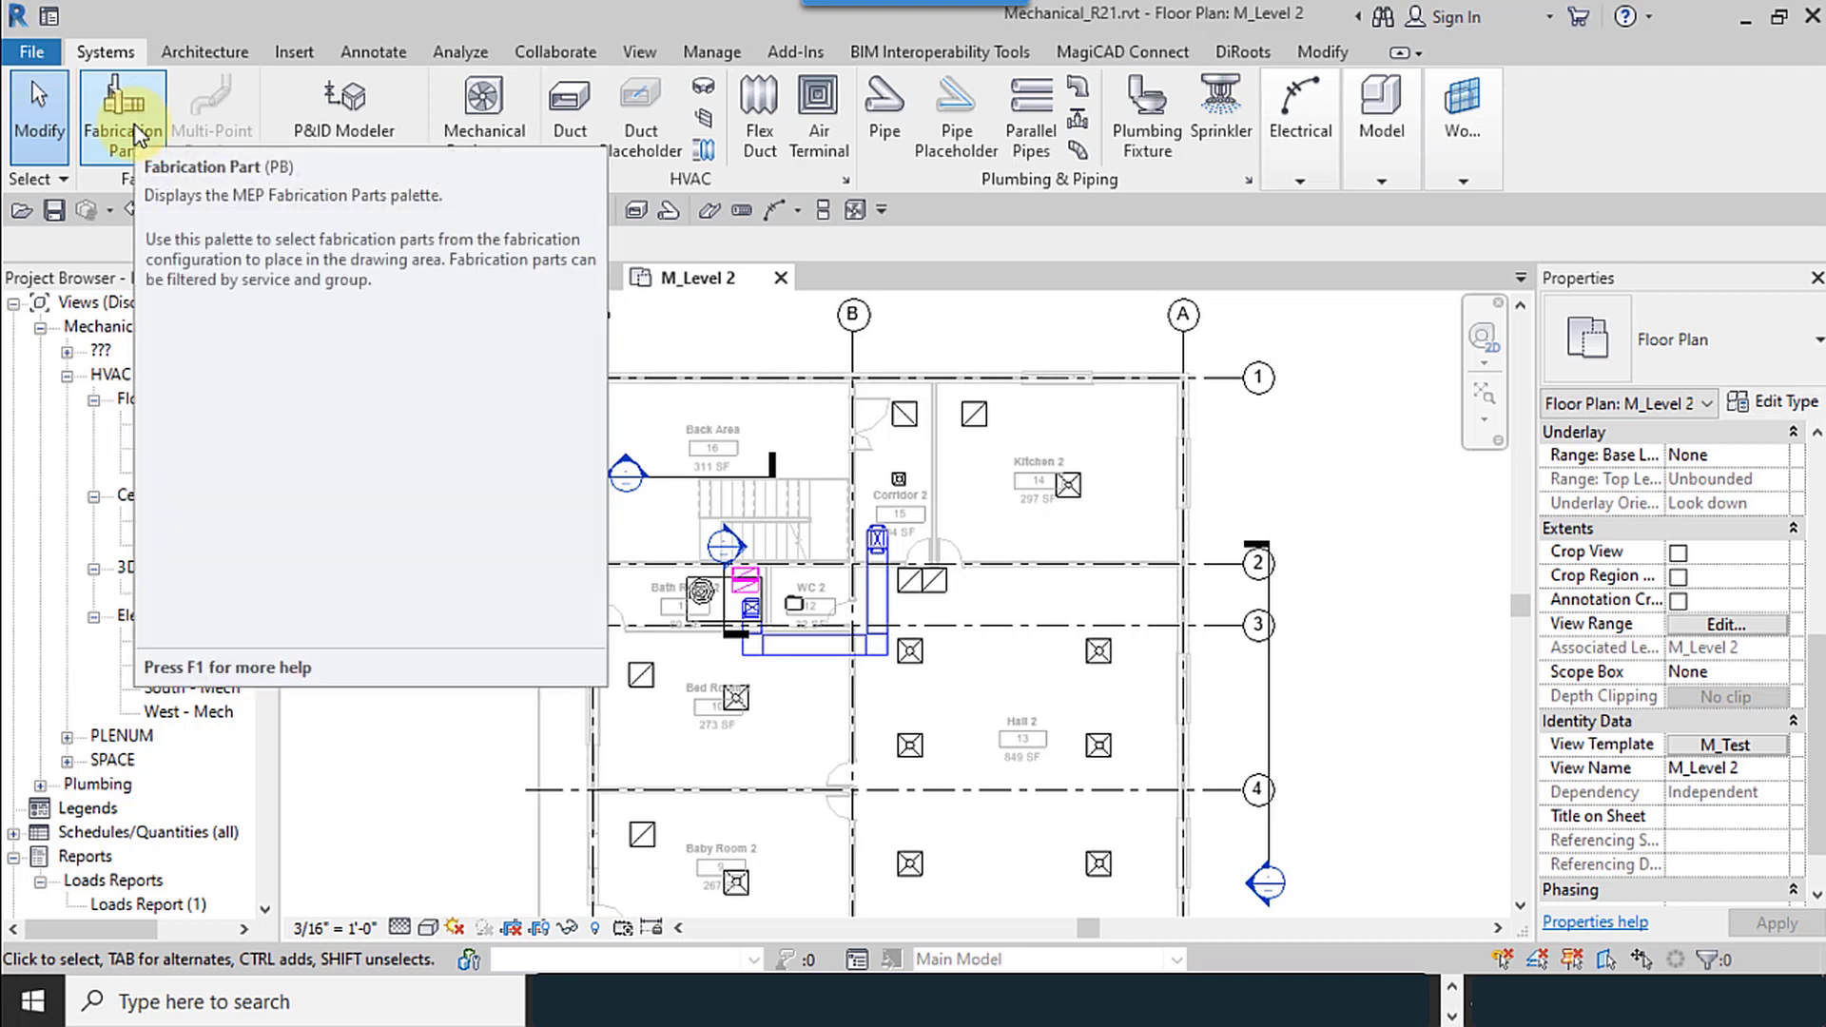
# Float and widen the MEP Fabrication Parts palette, then list configurations in Fabrication Settings
pyautogui.click(138, 135)
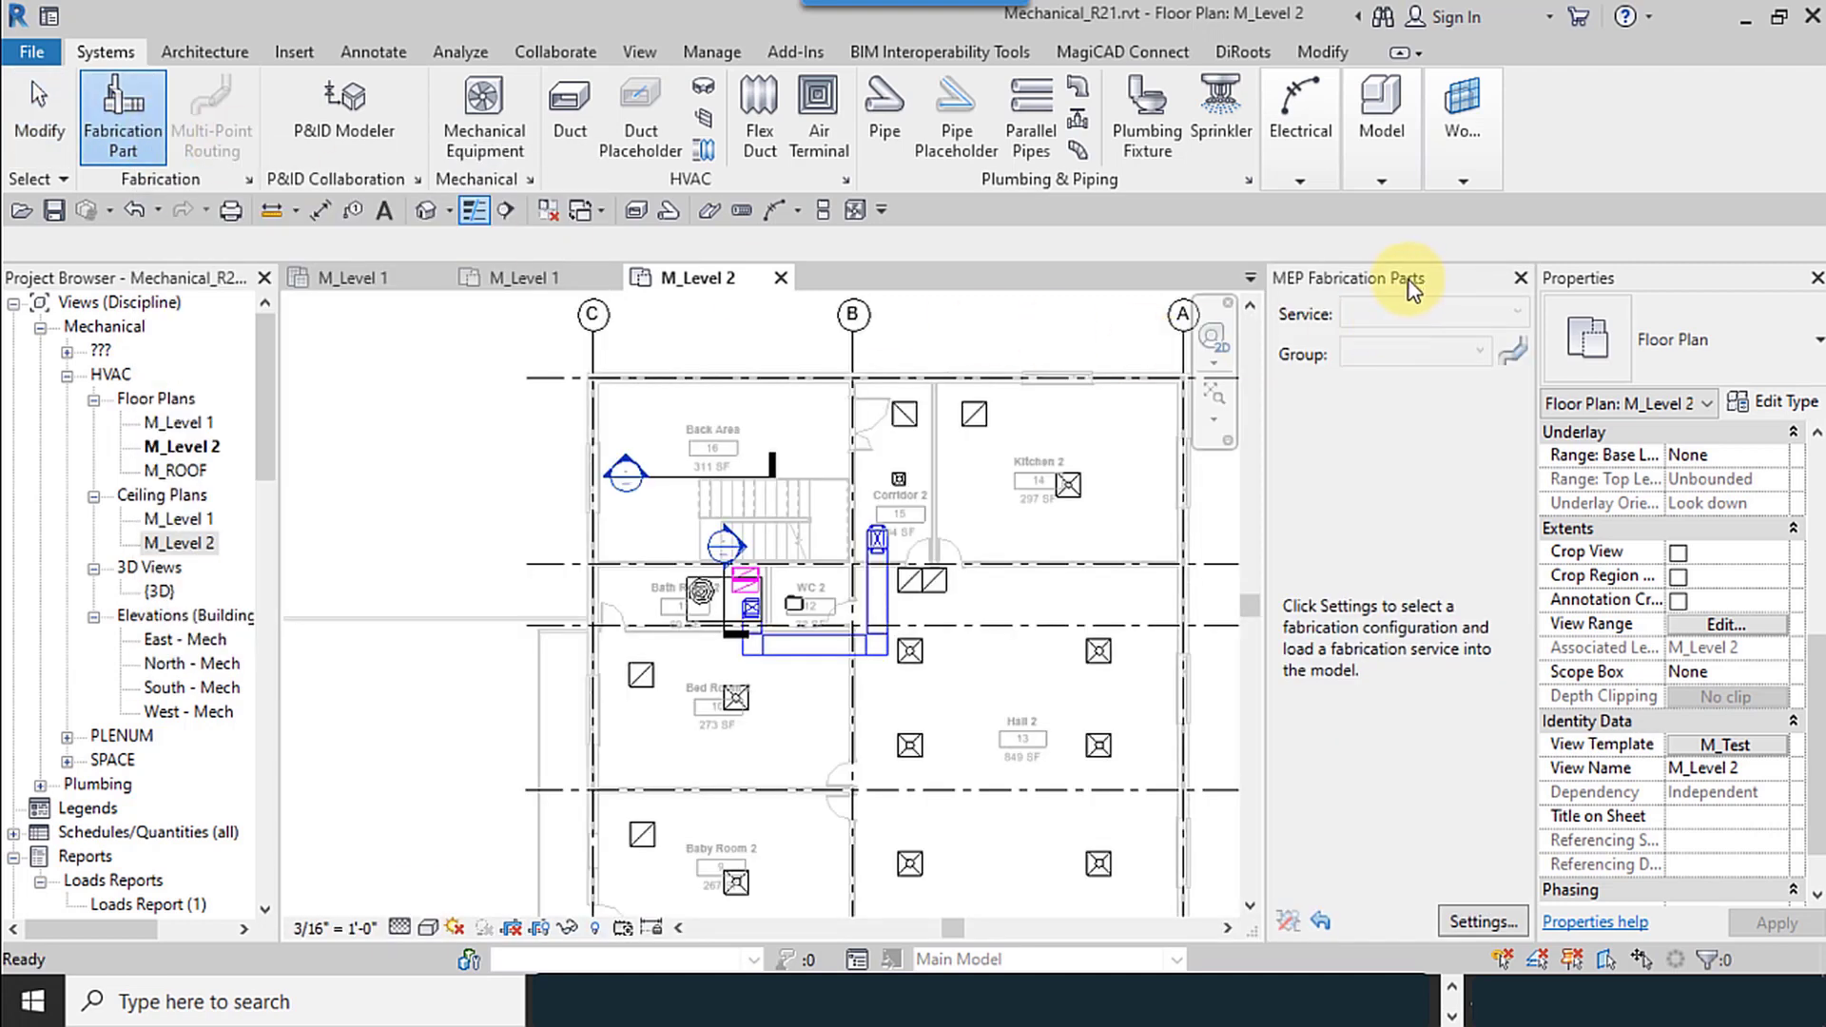
pyautogui.moveTo(1410, 279)
pyautogui.mouseDown()
pyautogui.moveTo(767, 243)
pyautogui.moveTo(789, 249)
pyautogui.mouseUp()
pyautogui.moveTo(929, 738); pyautogui.dragTo(1221, 739)
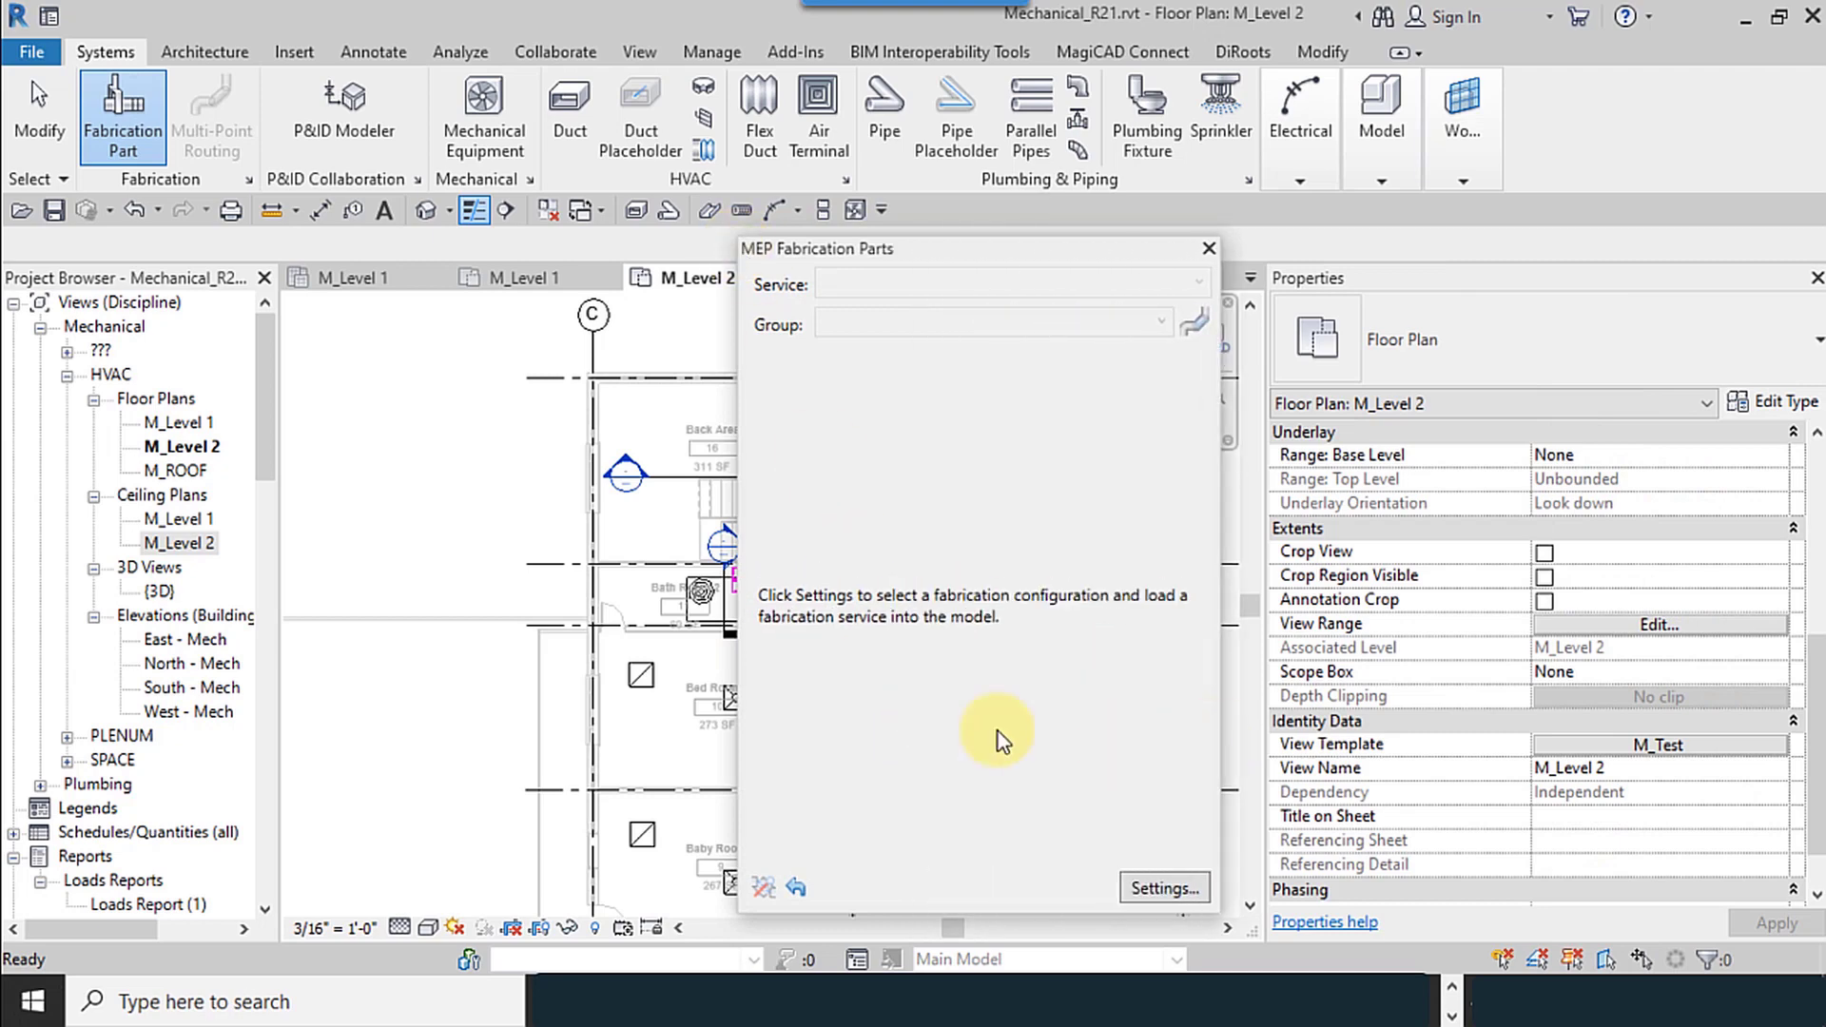
pyautogui.click(1166, 889)
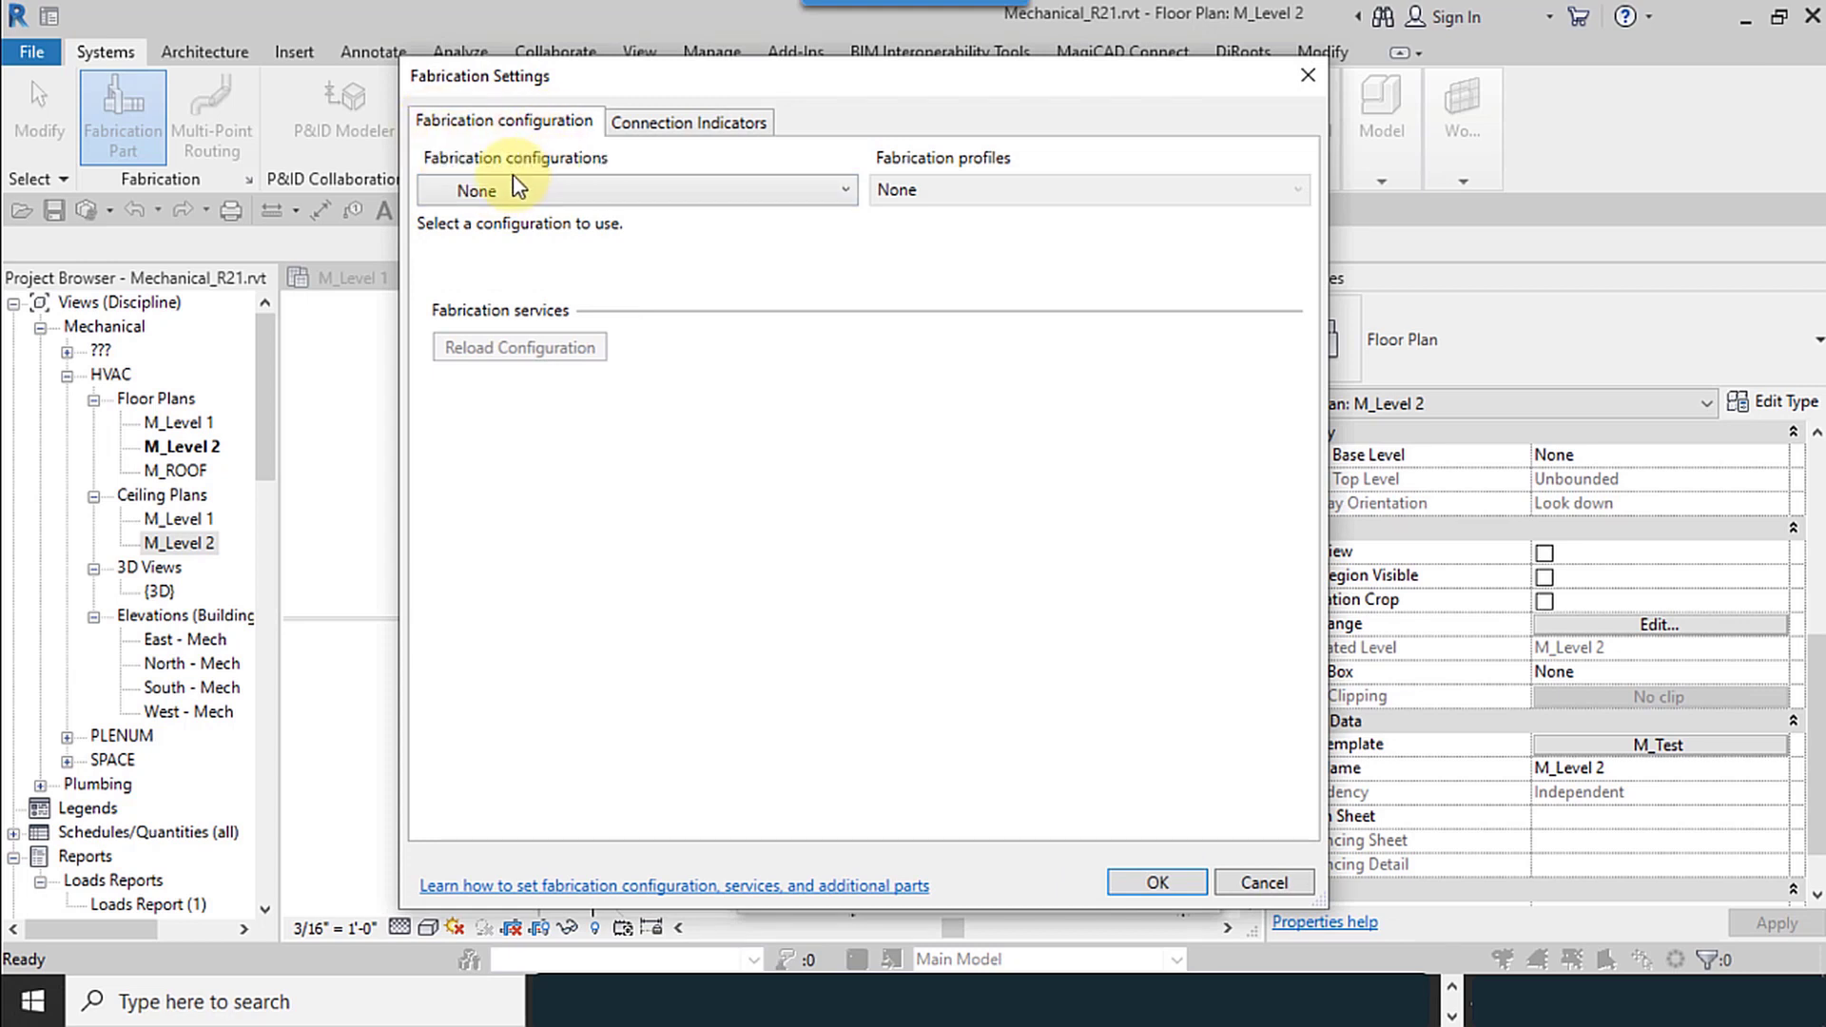
pyautogui.click(637, 190)
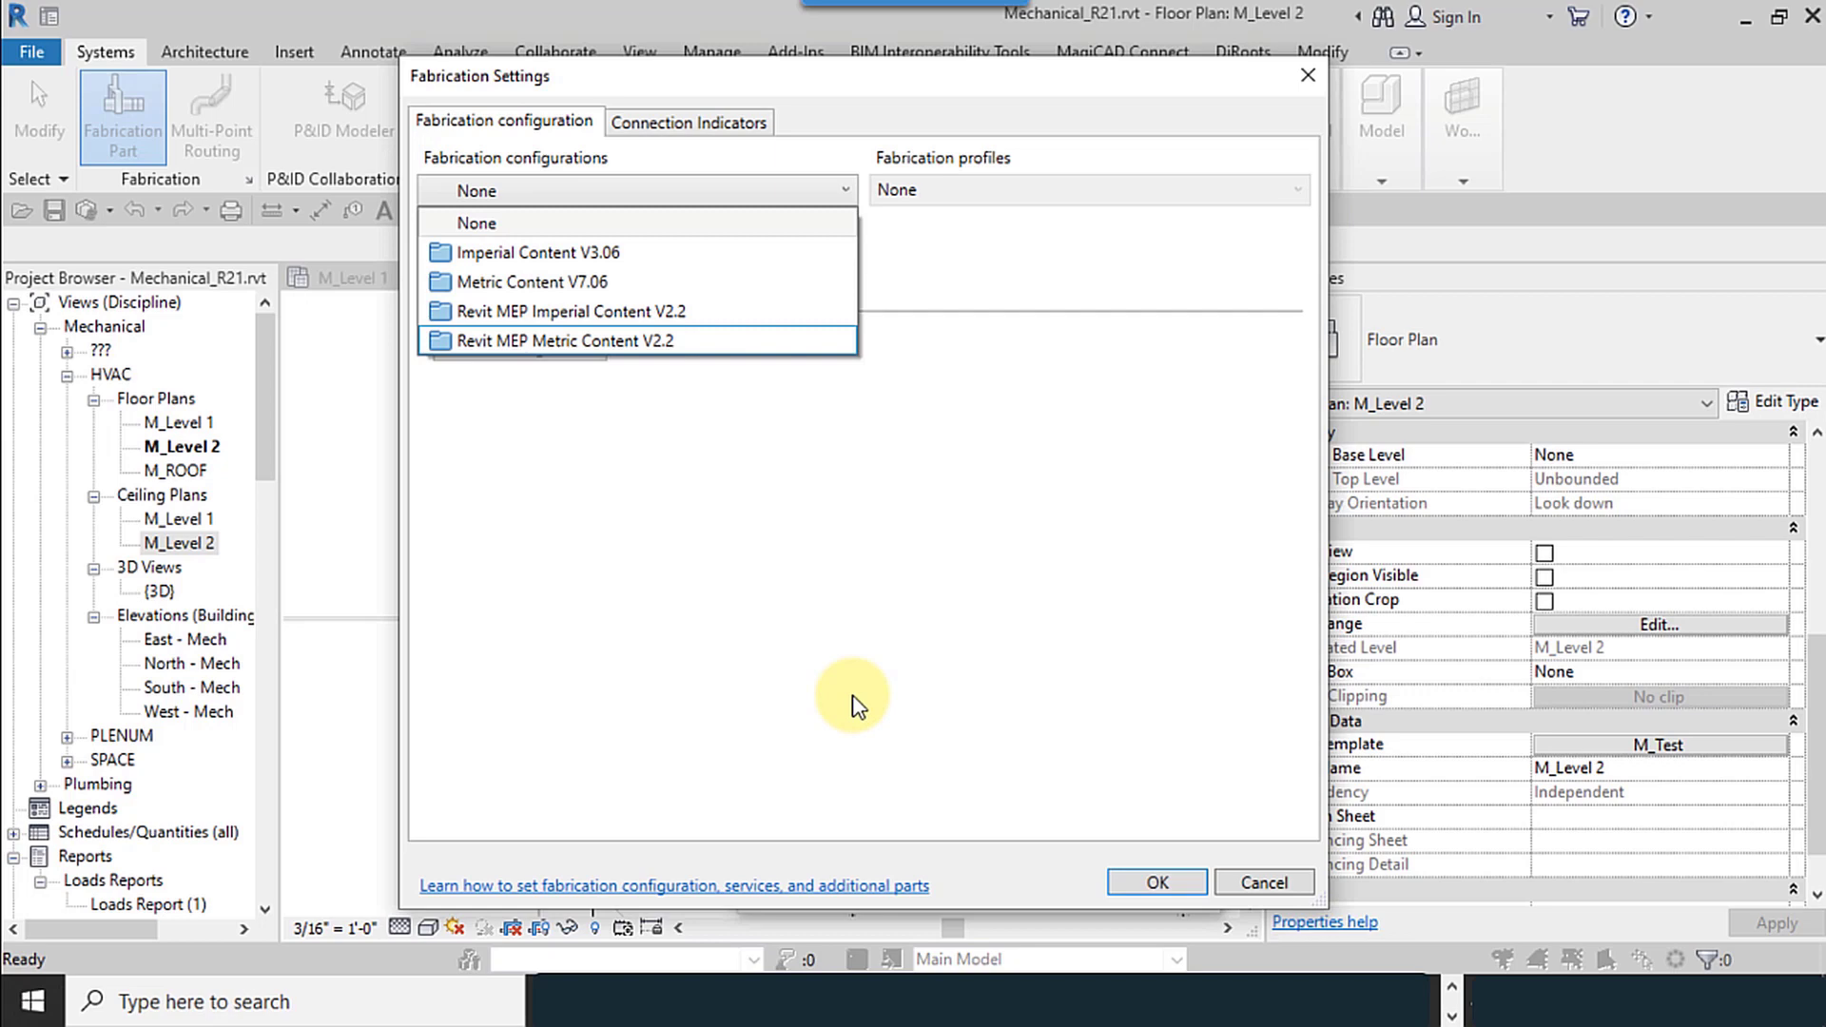
# Search Edge for 'fabrication camduct' and open Autodesk's Fabrication CAMduct education page
pyautogui.click(603, 111)
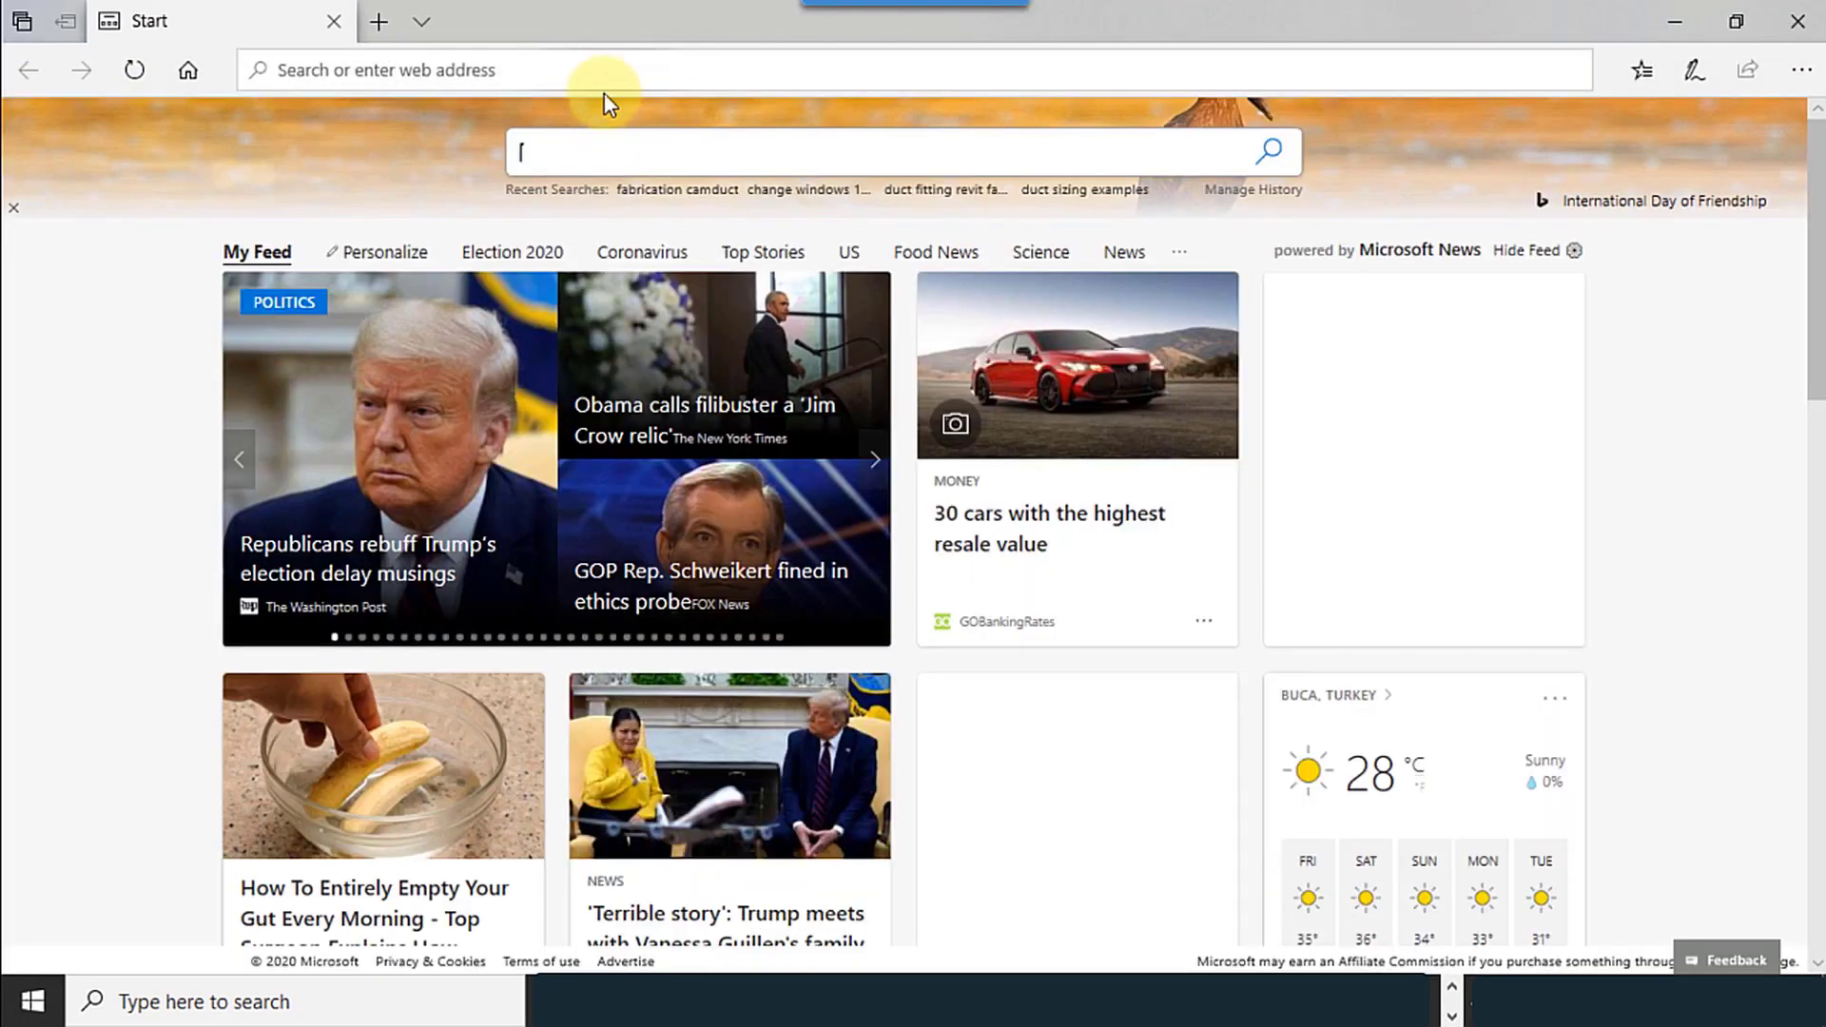
pyautogui.click(604, 71)
pyautogui.write('fa')
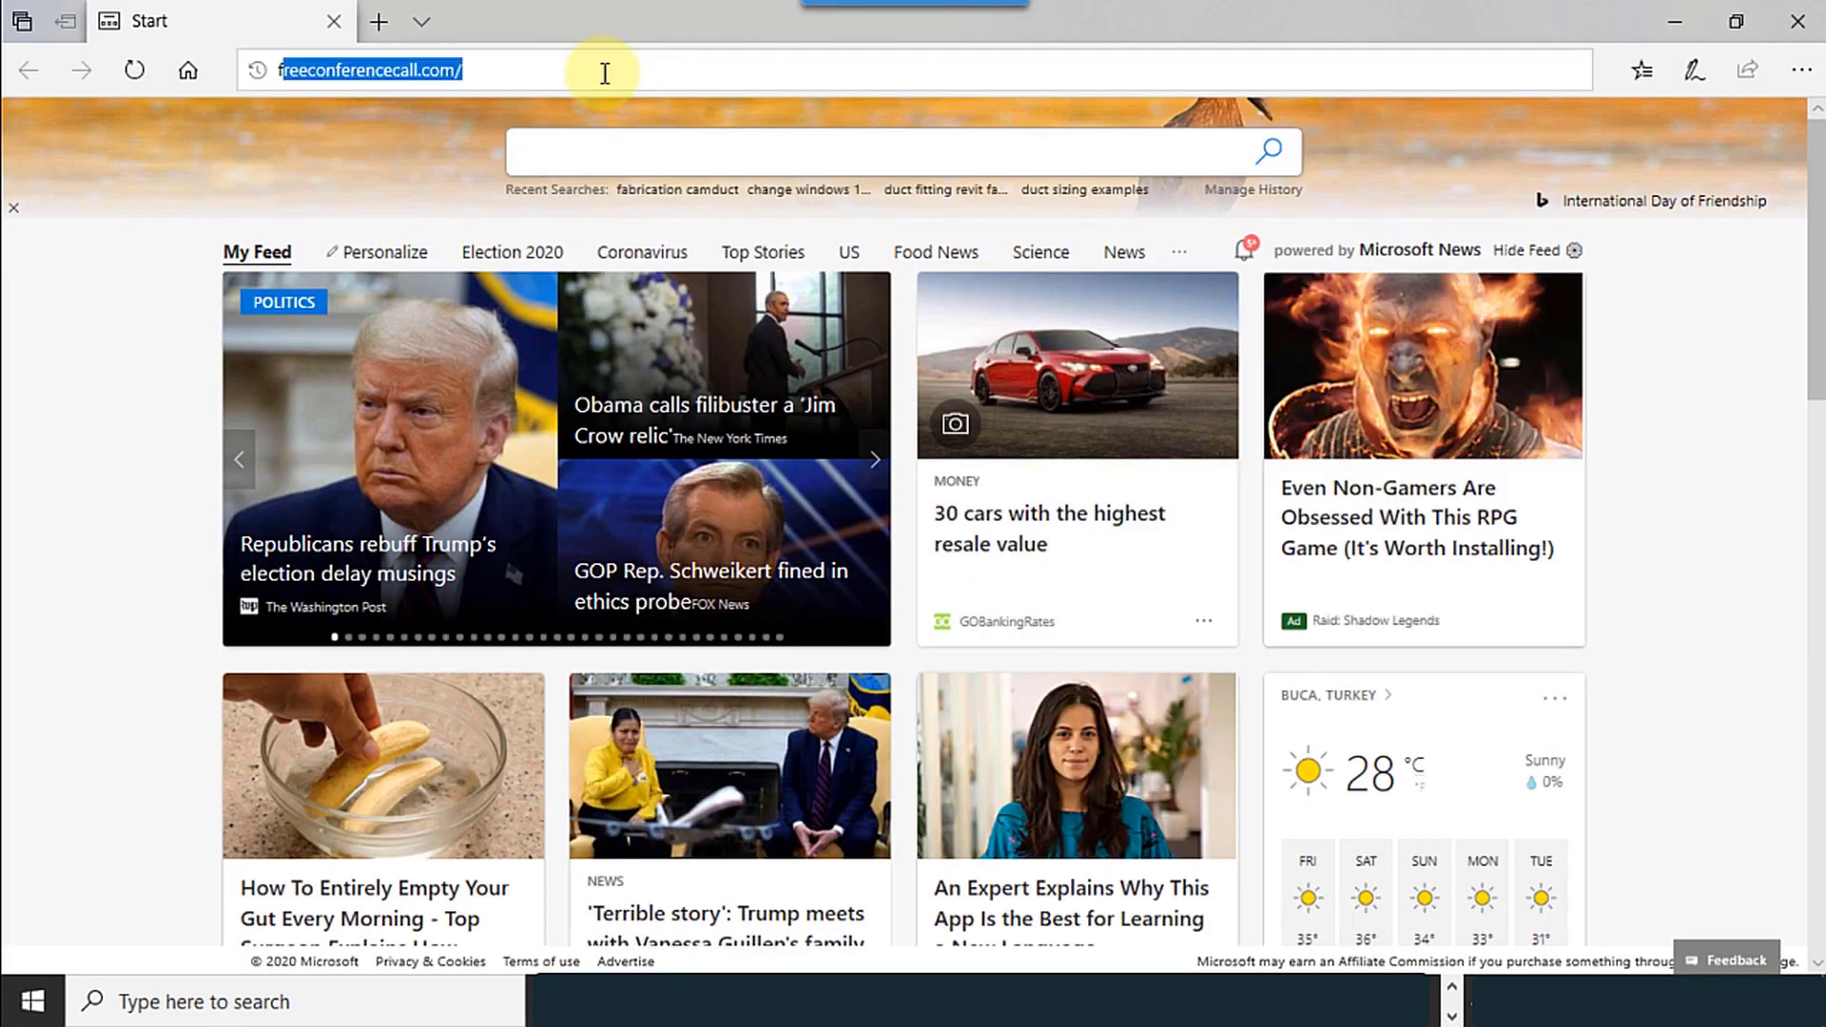
pyautogui.write('brication camduct')
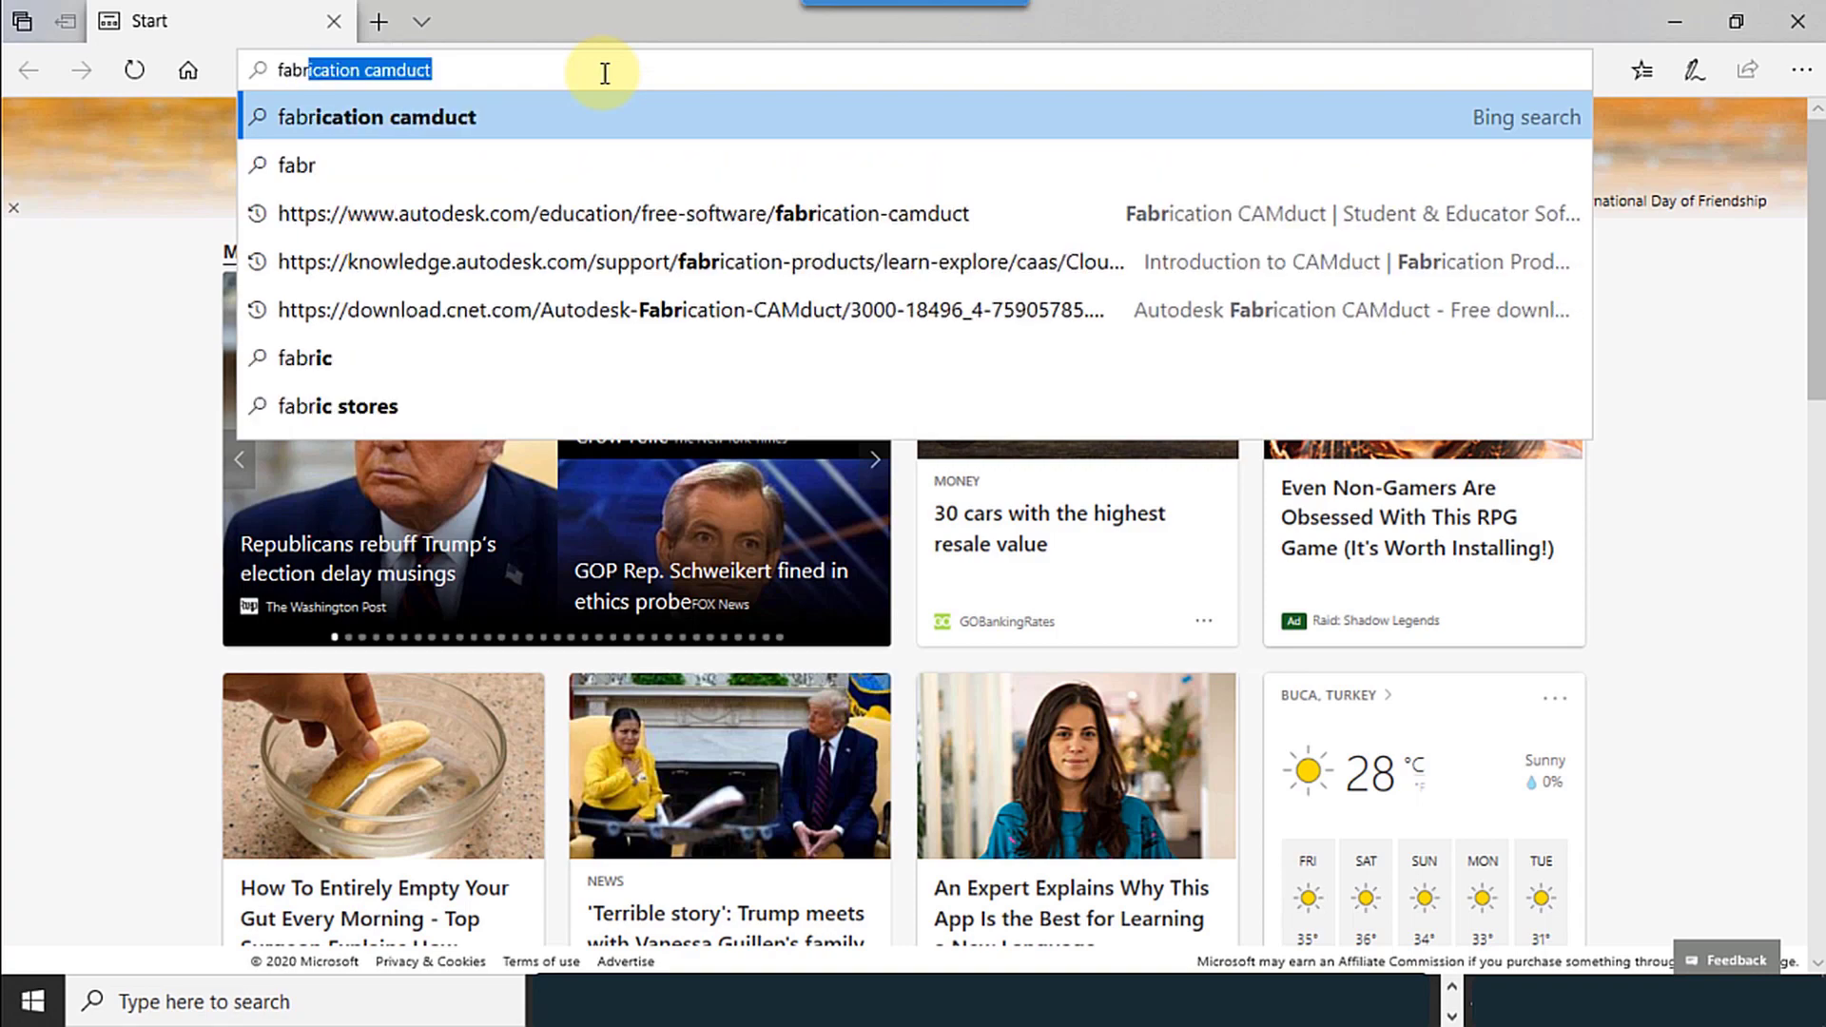
pyautogui.press('Return')
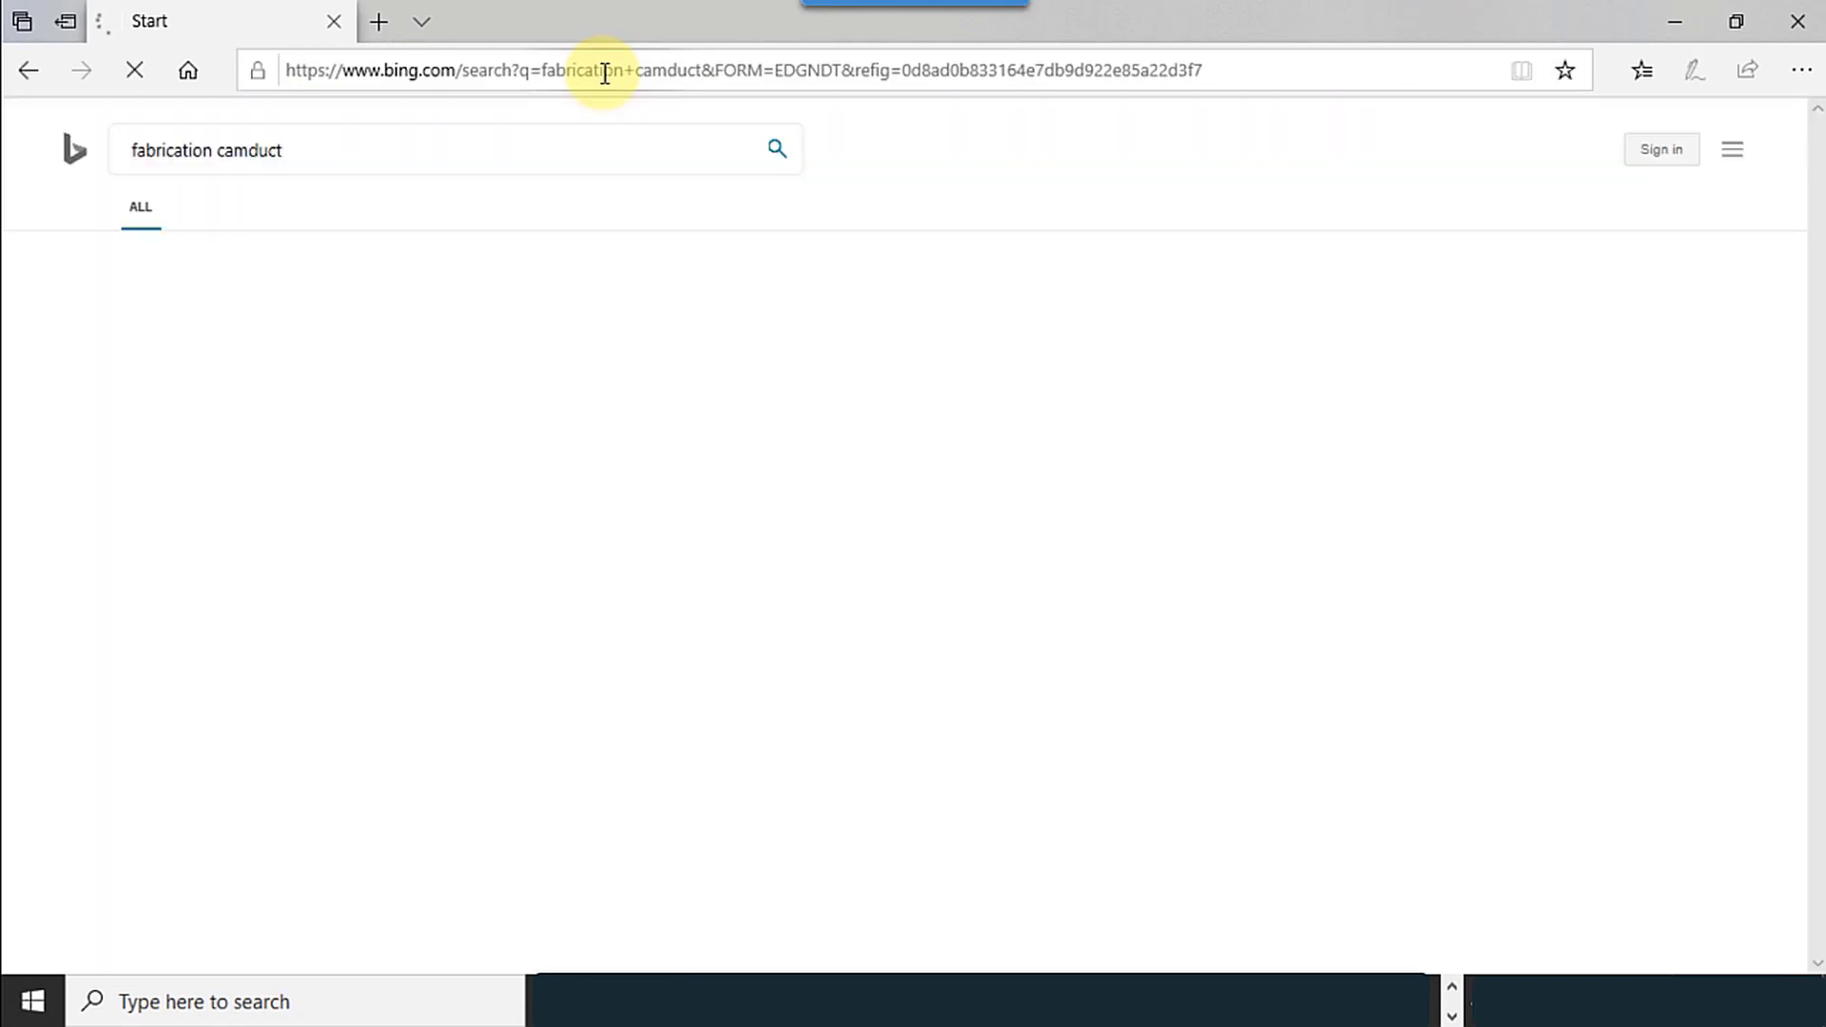
pyautogui.click(571, 309)
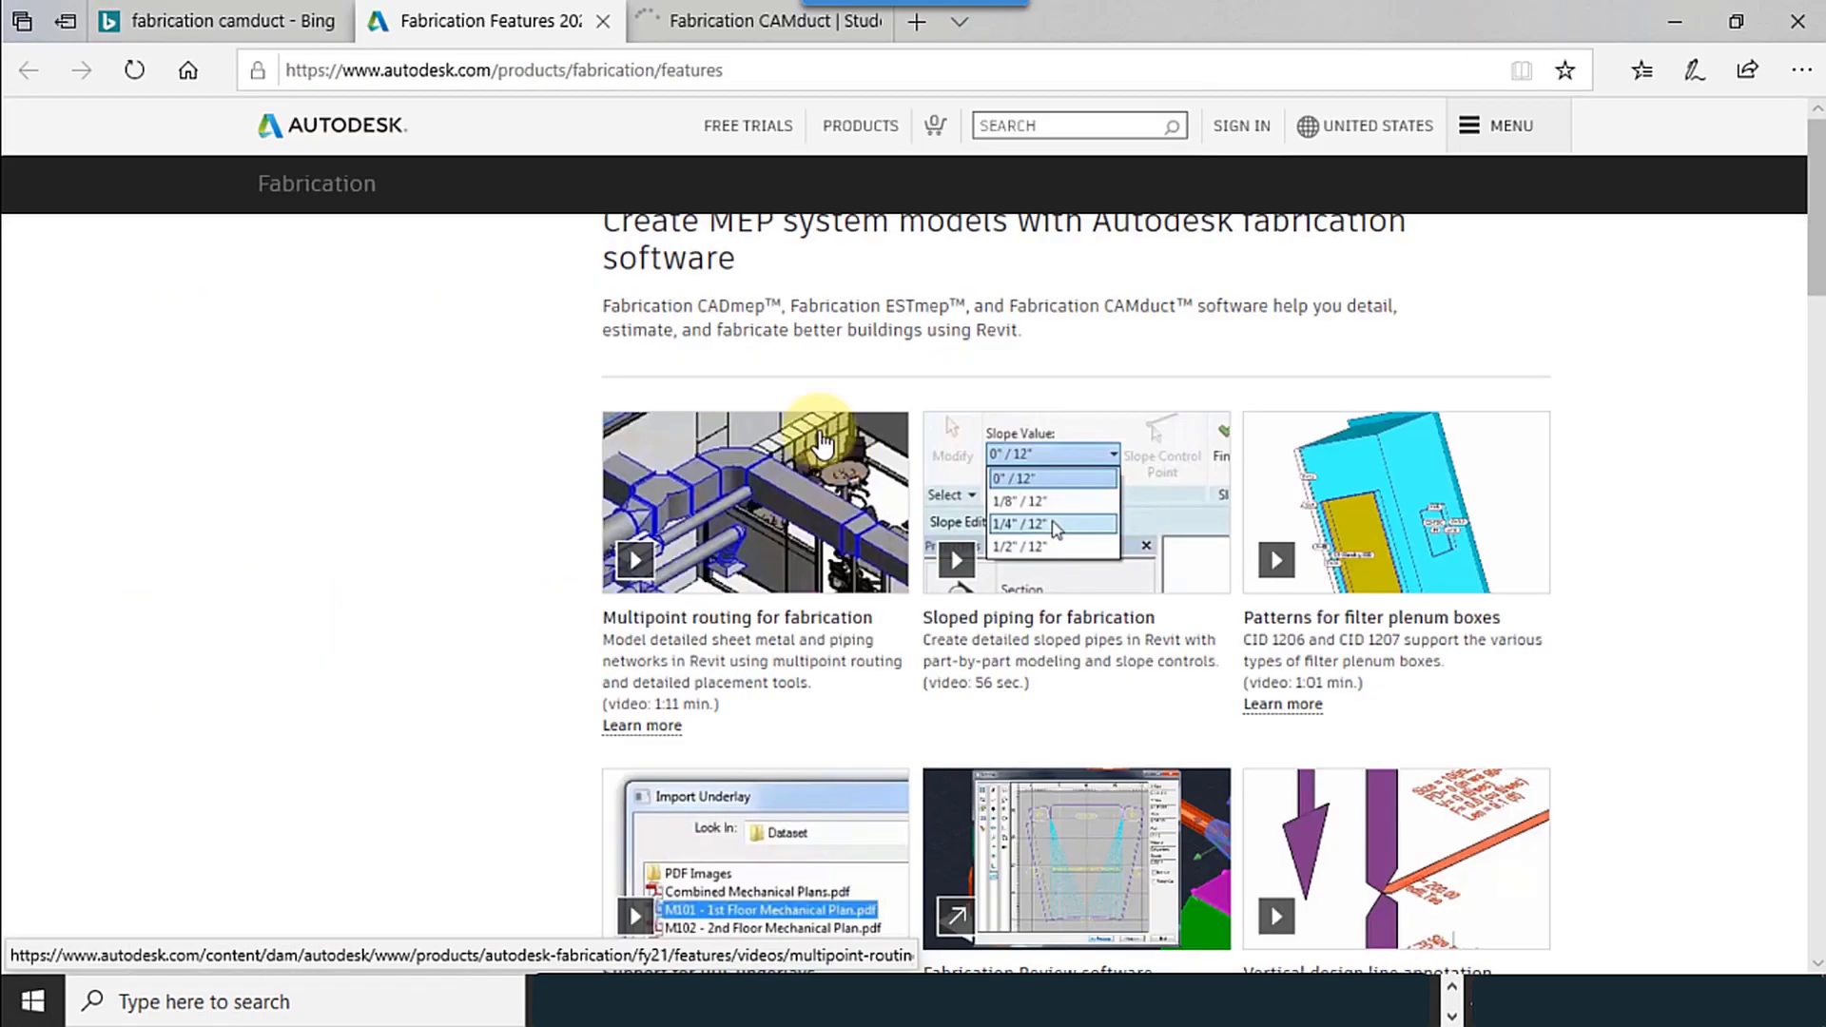
pyautogui.click(675, 23)
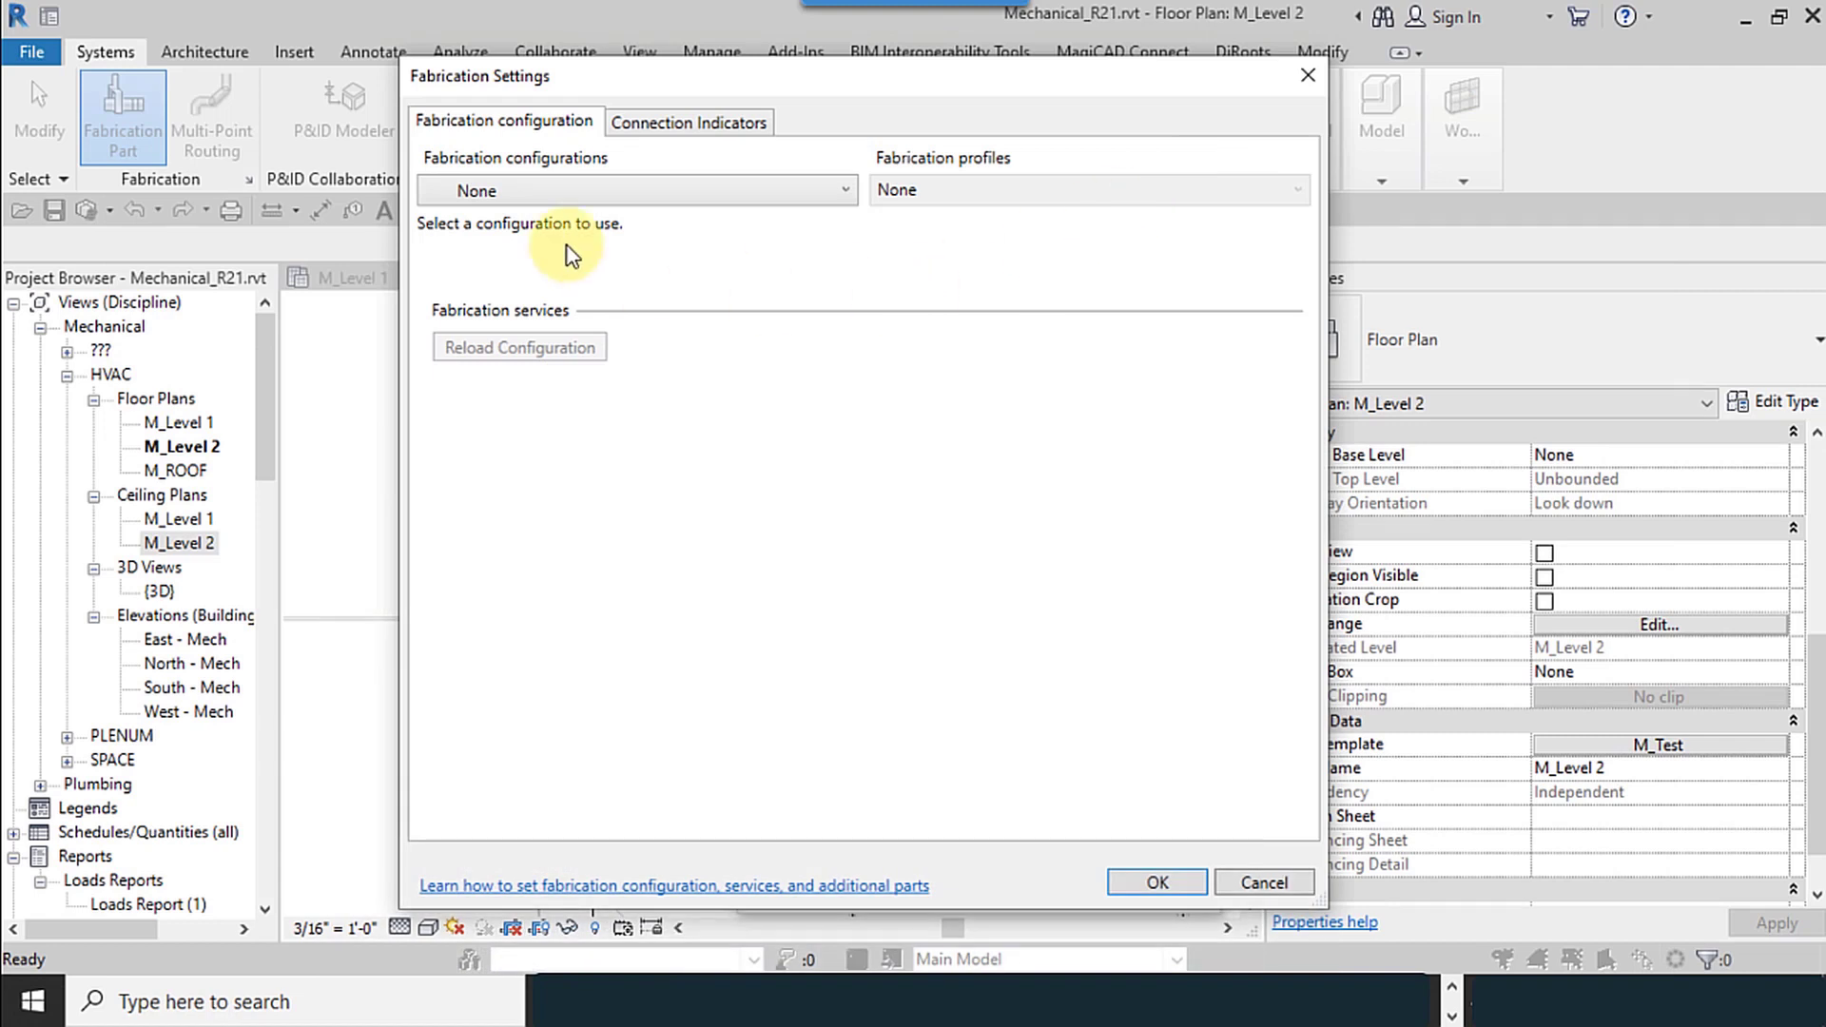
pyautogui.click(563, 193)
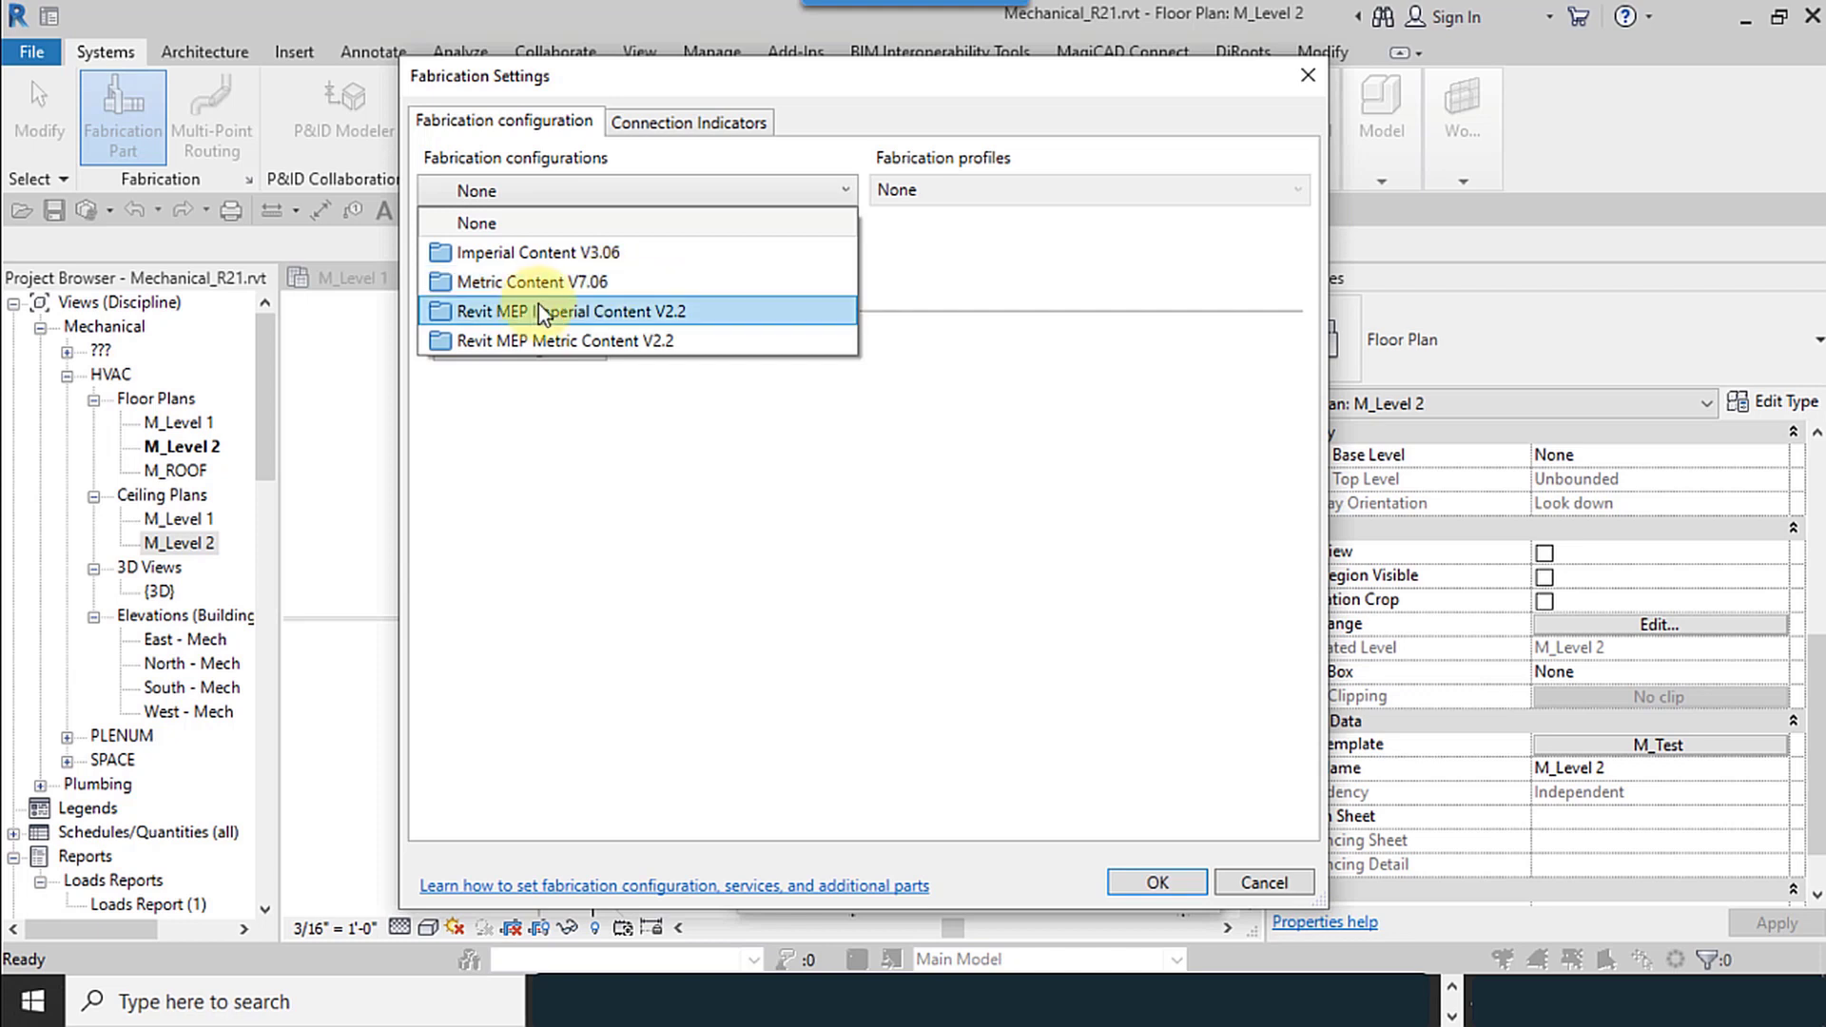
# Choose the Revit MEP Imperial Content V2.2 configuration with the Global fabrication profile
pyautogui.click(647, 312)
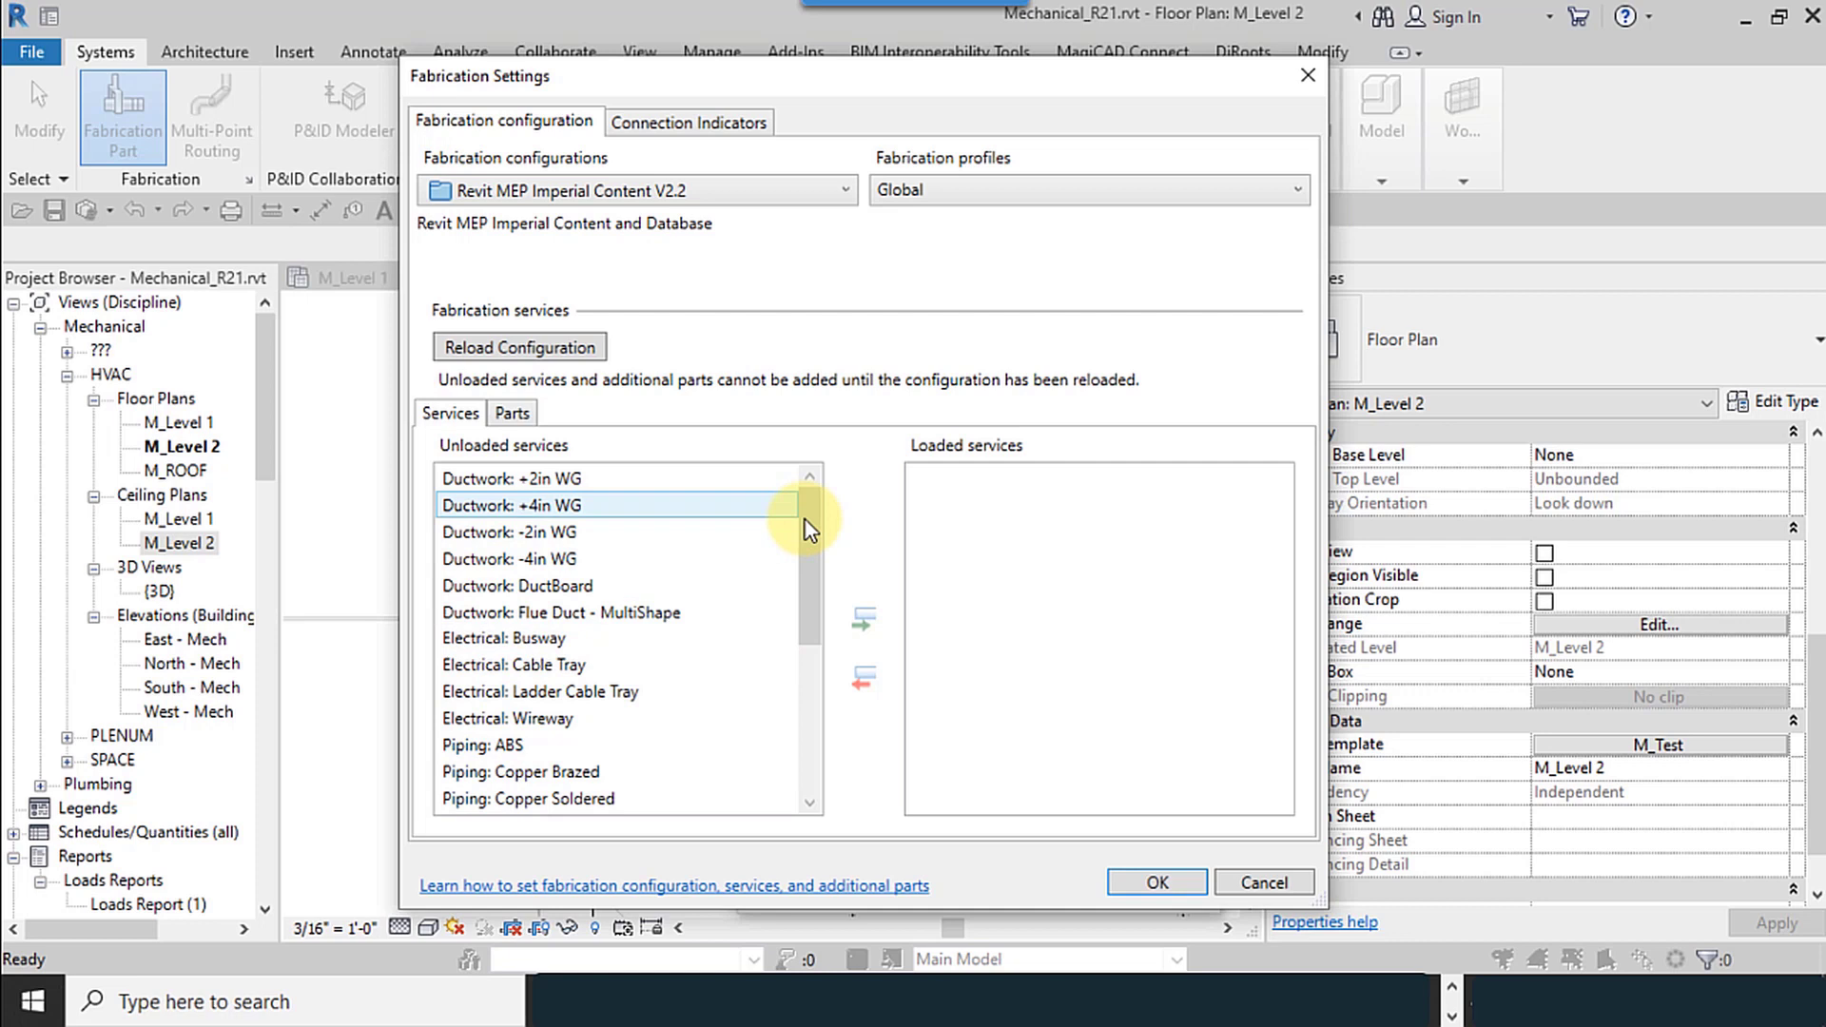
pyautogui.moveTo(809, 521)
pyautogui.mouseDown()
pyautogui.moveTo(824, 734)
pyautogui.moveTo(780, 513)
pyautogui.mouseUp()
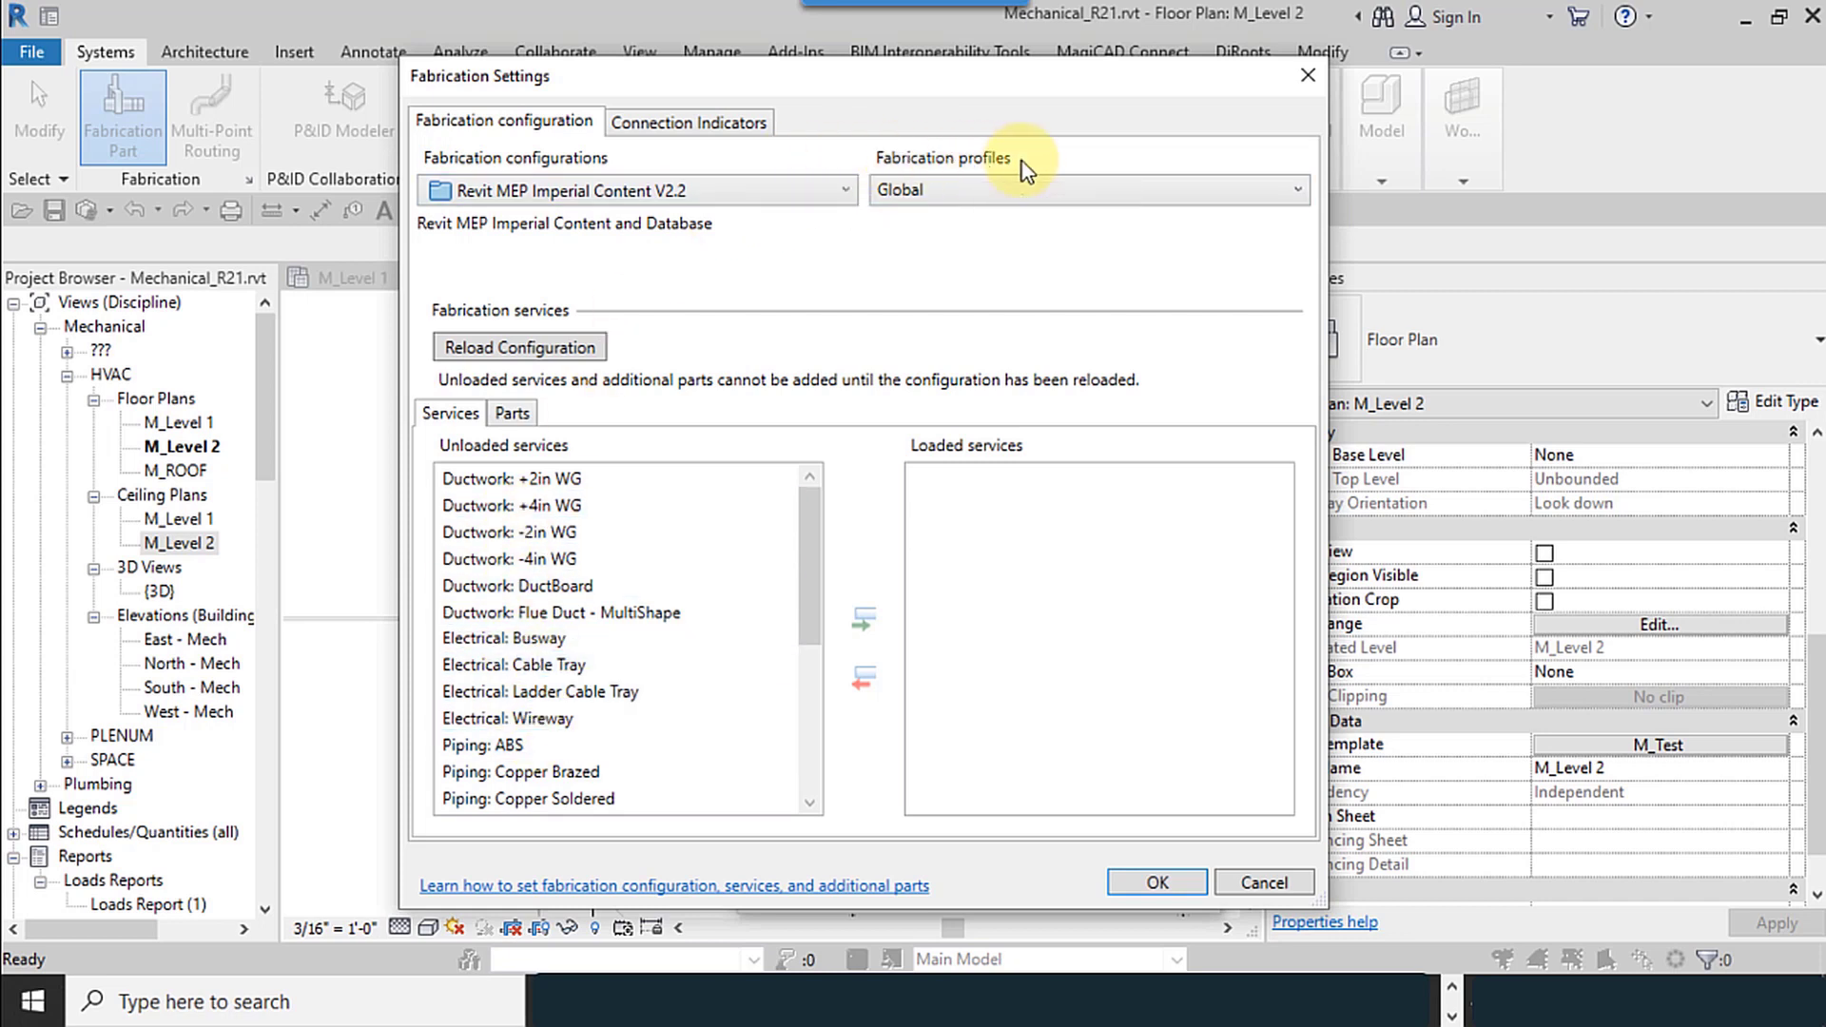
pyautogui.click(995, 186)
pyautogui.click(919, 195)
# Review connection indicator colours and additional parts, then select the Ductwork: +4in WG service
pyautogui.click(751, 122)
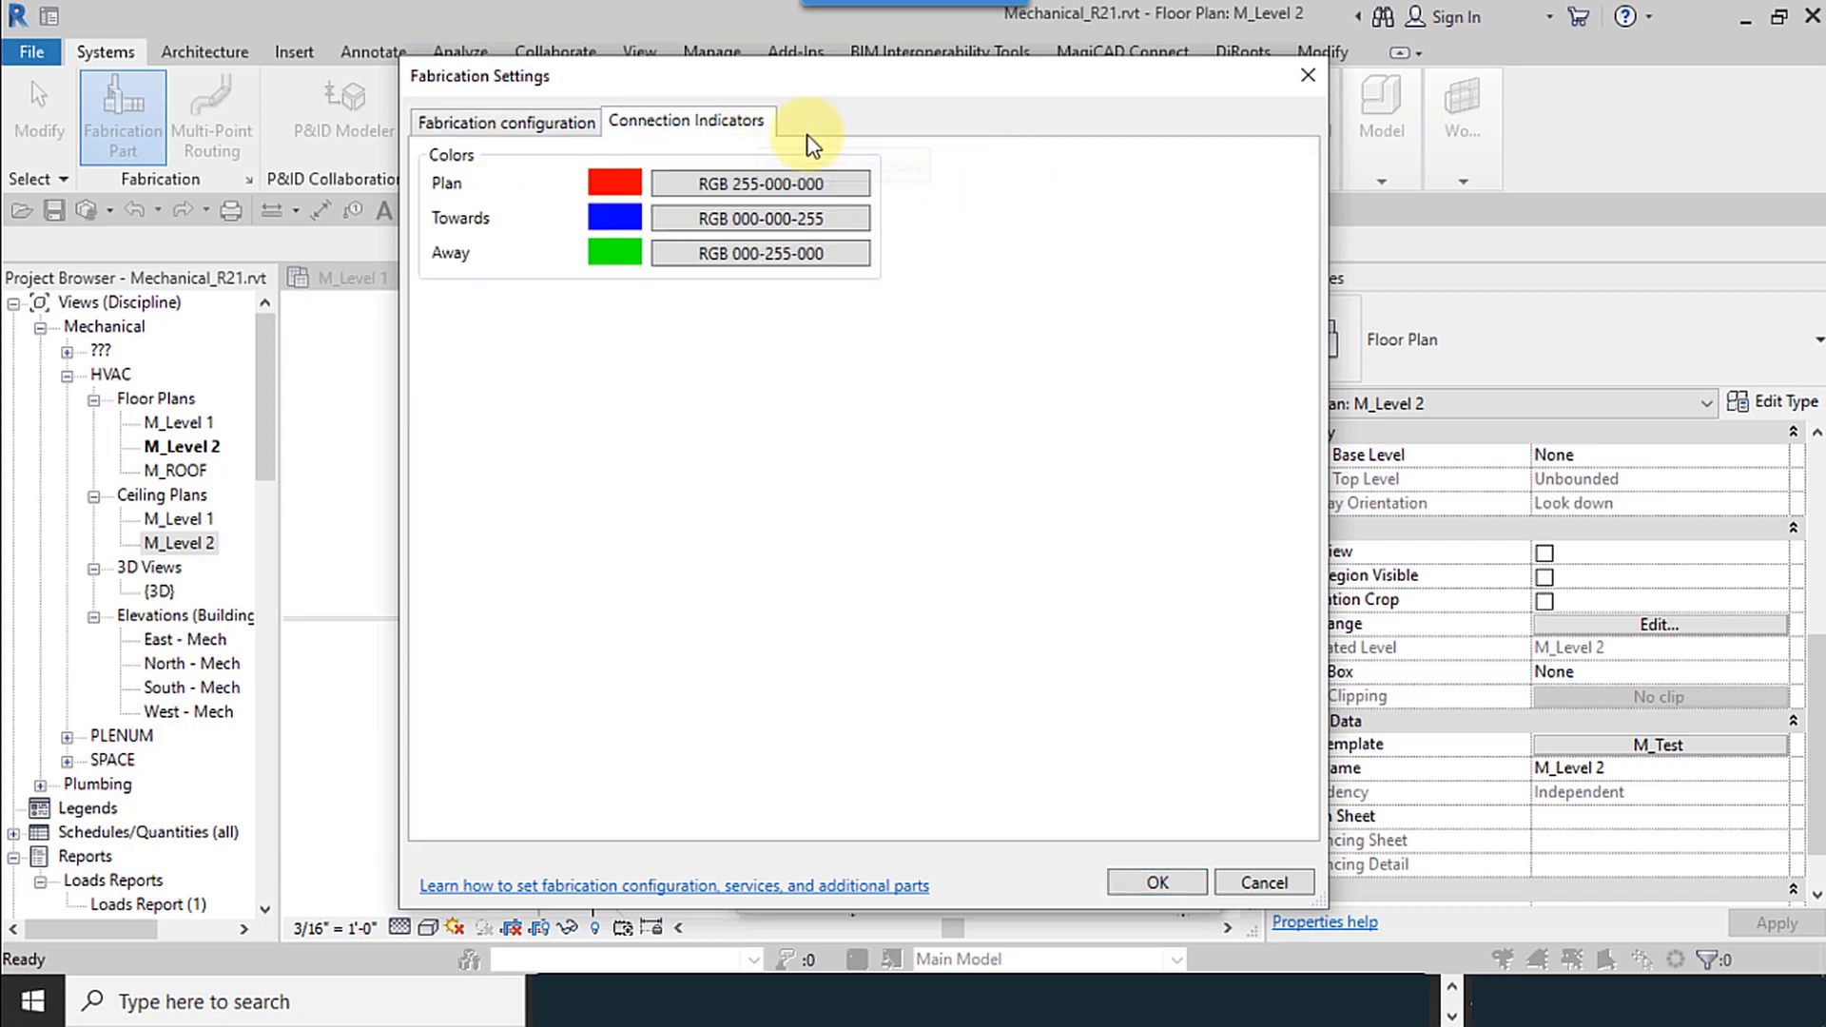
pyautogui.click(485, 130)
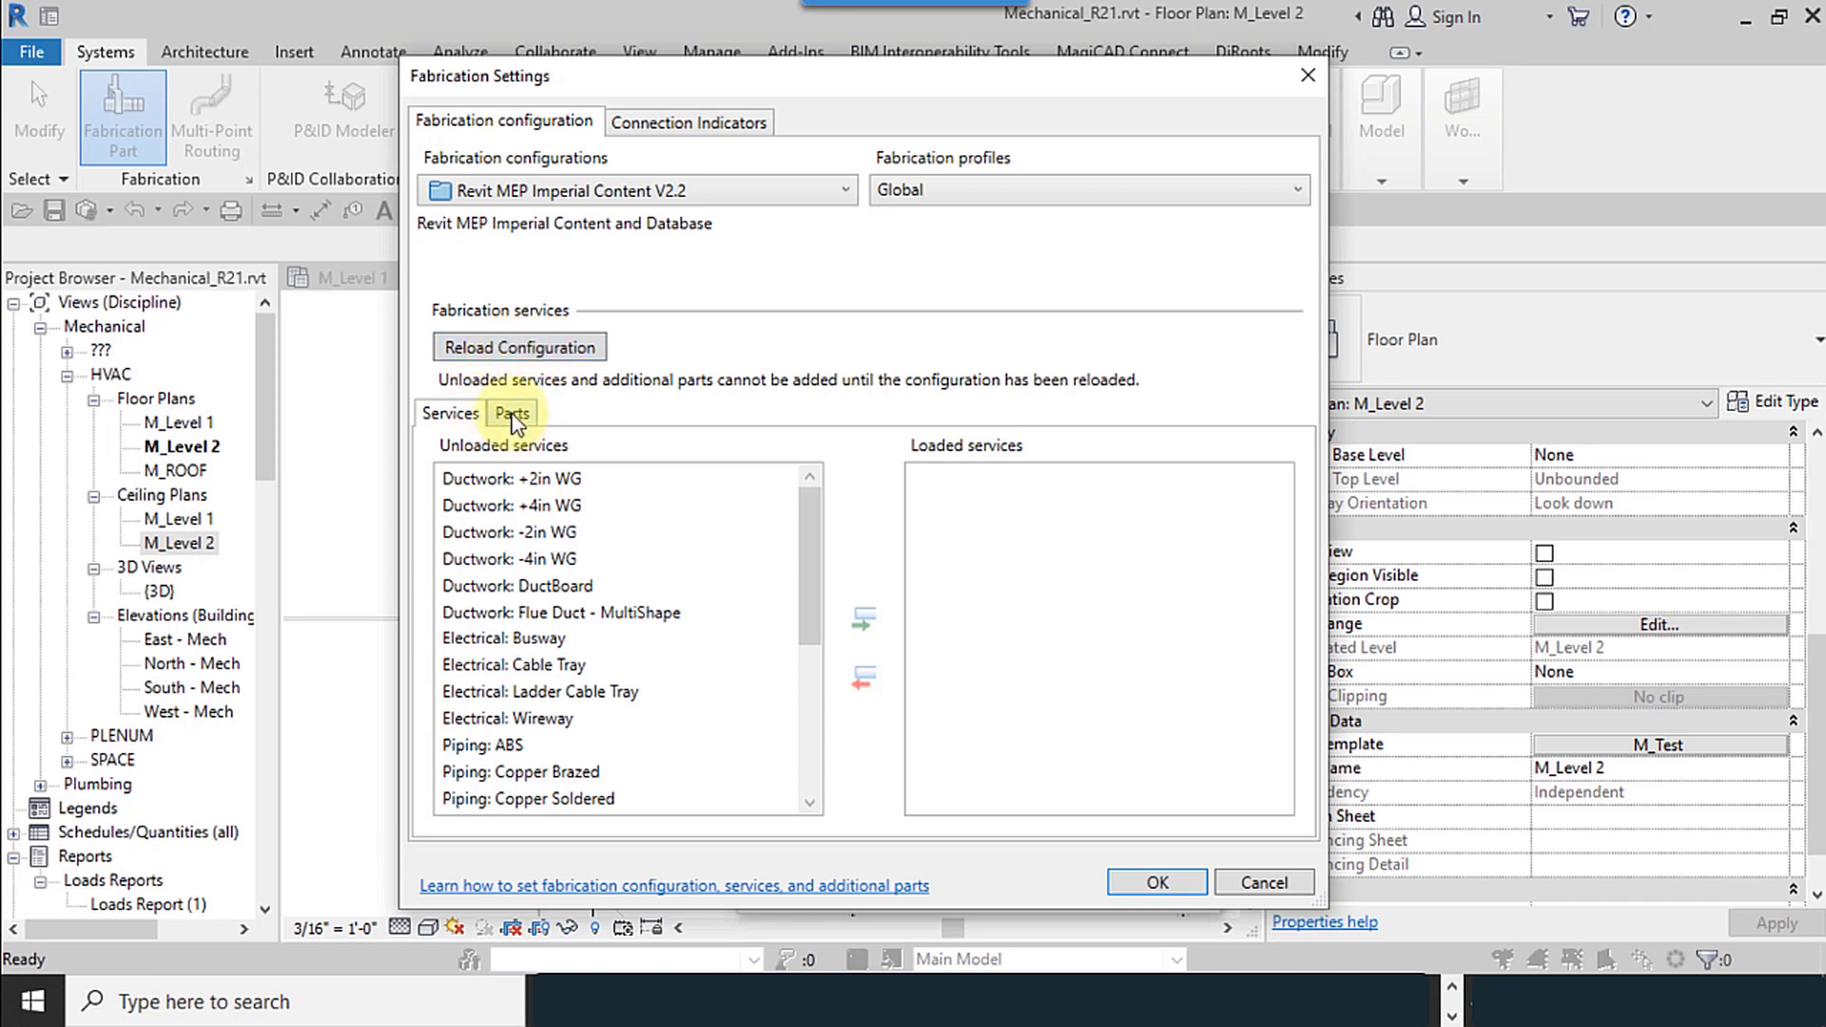
pyautogui.click(513, 414)
pyautogui.click(451, 415)
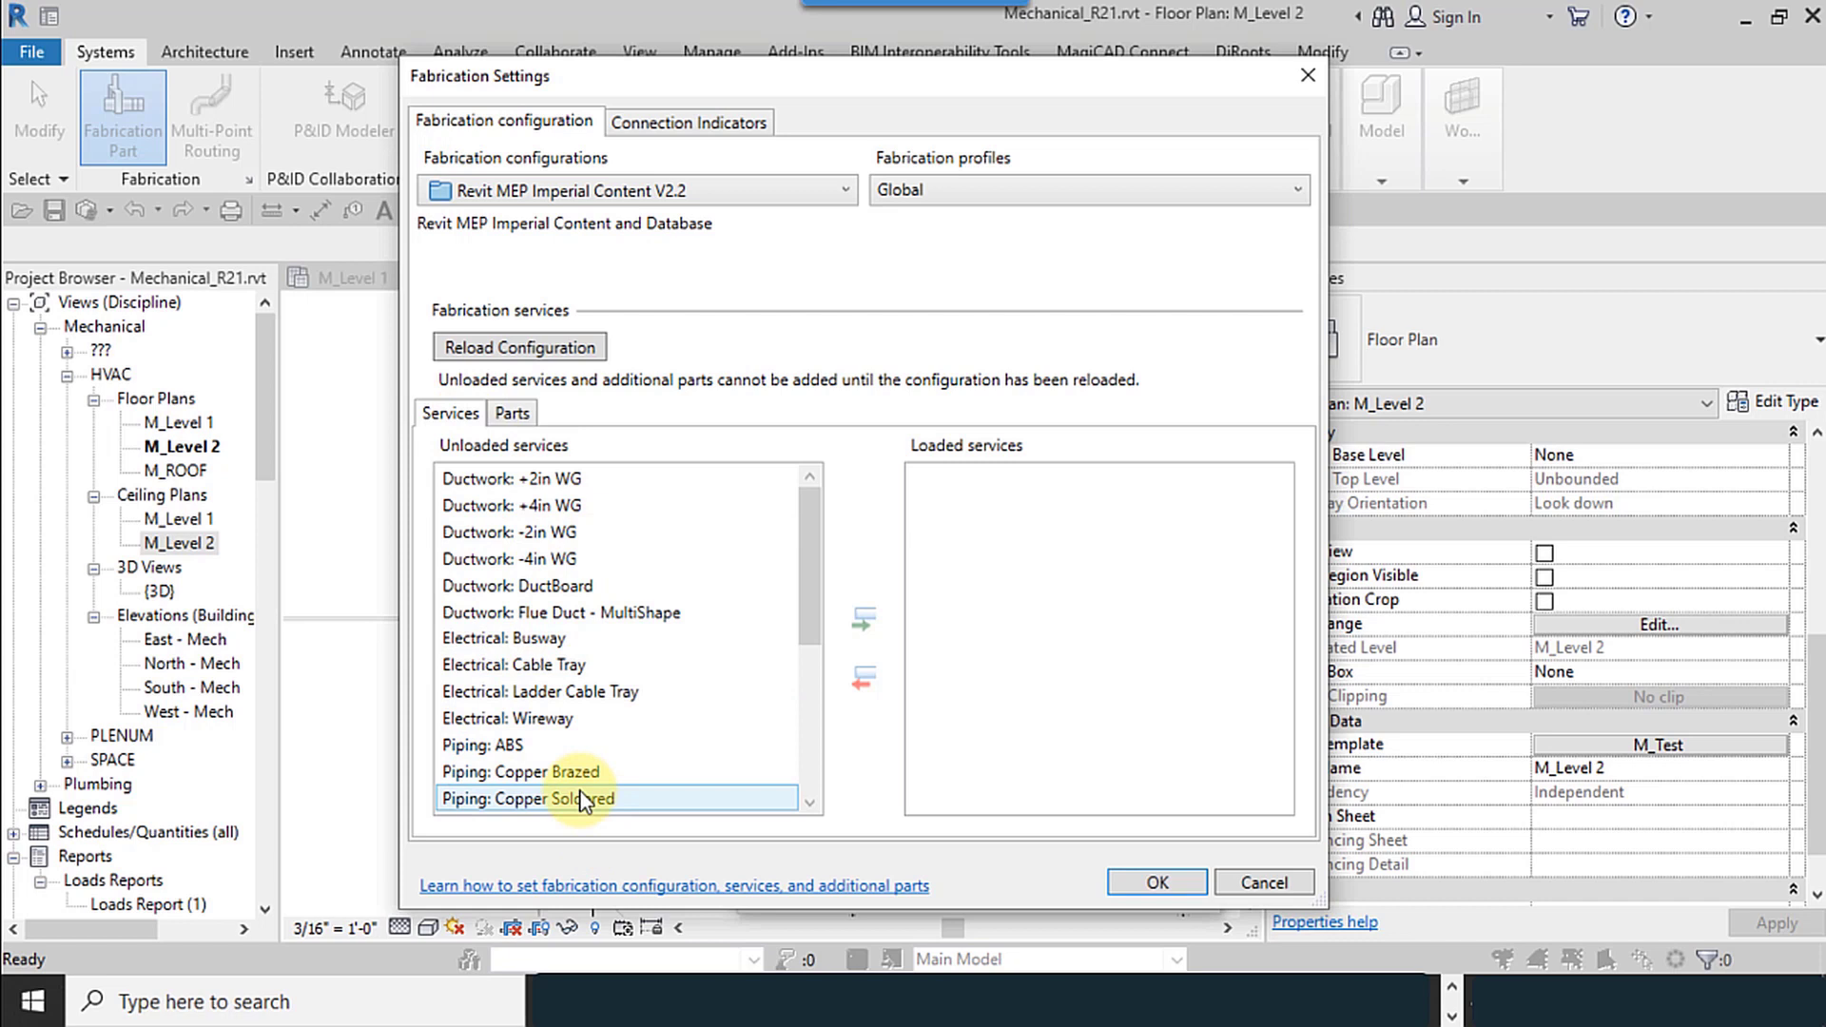
pyautogui.click(539, 510)
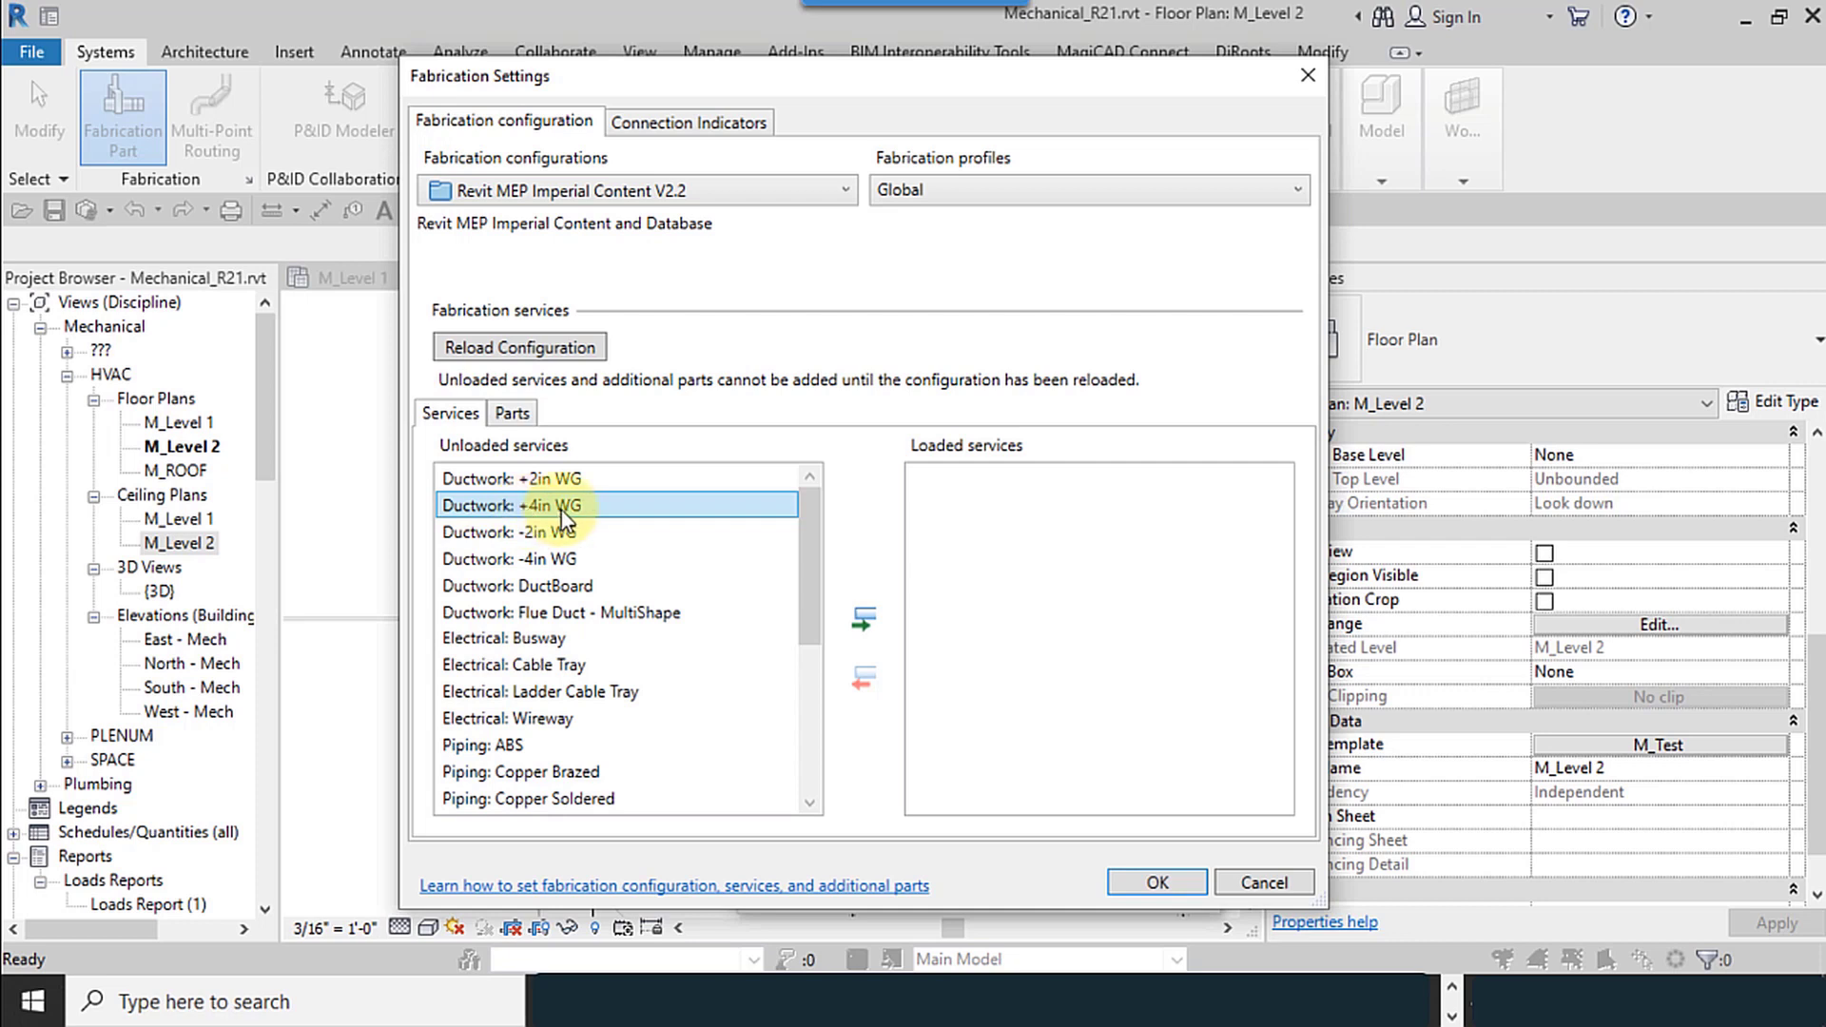
# Load the Ductwork: +4in WG and Ductwork: DuctBoard services
pyautogui.click(870, 620)
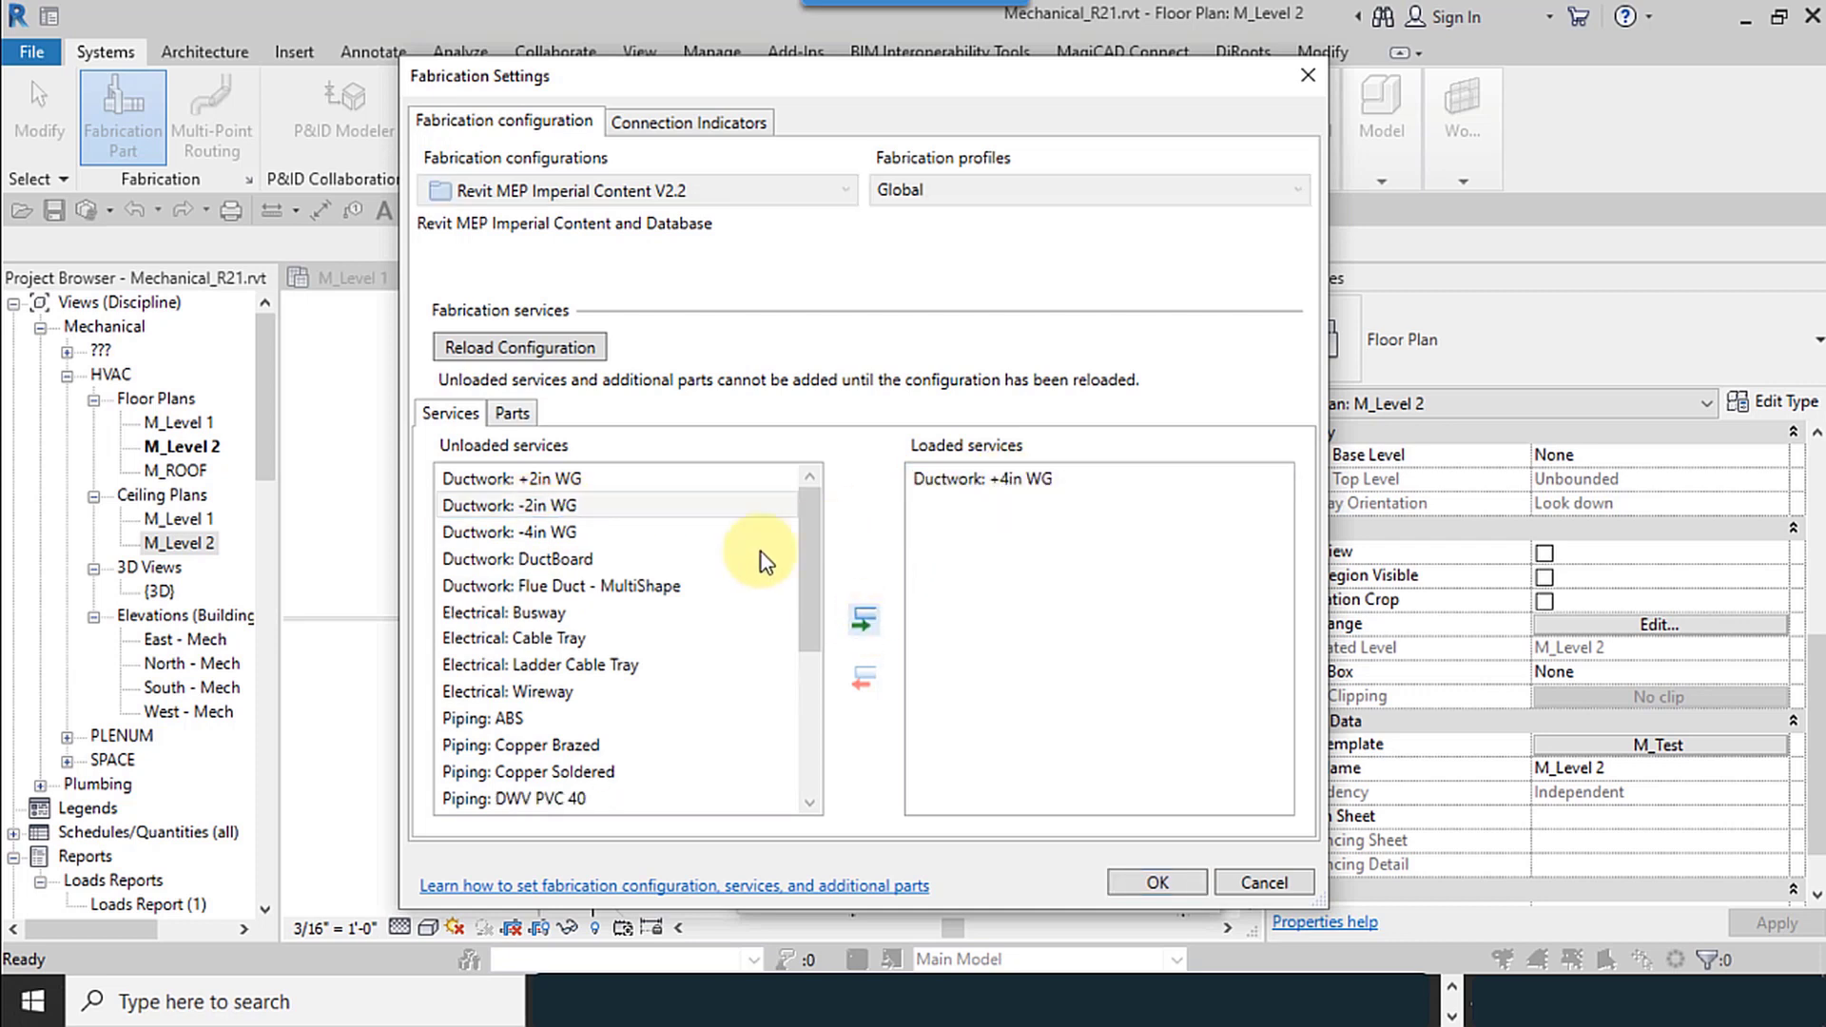
pyautogui.click(514, 561)
pyautogui.click(863, 619)
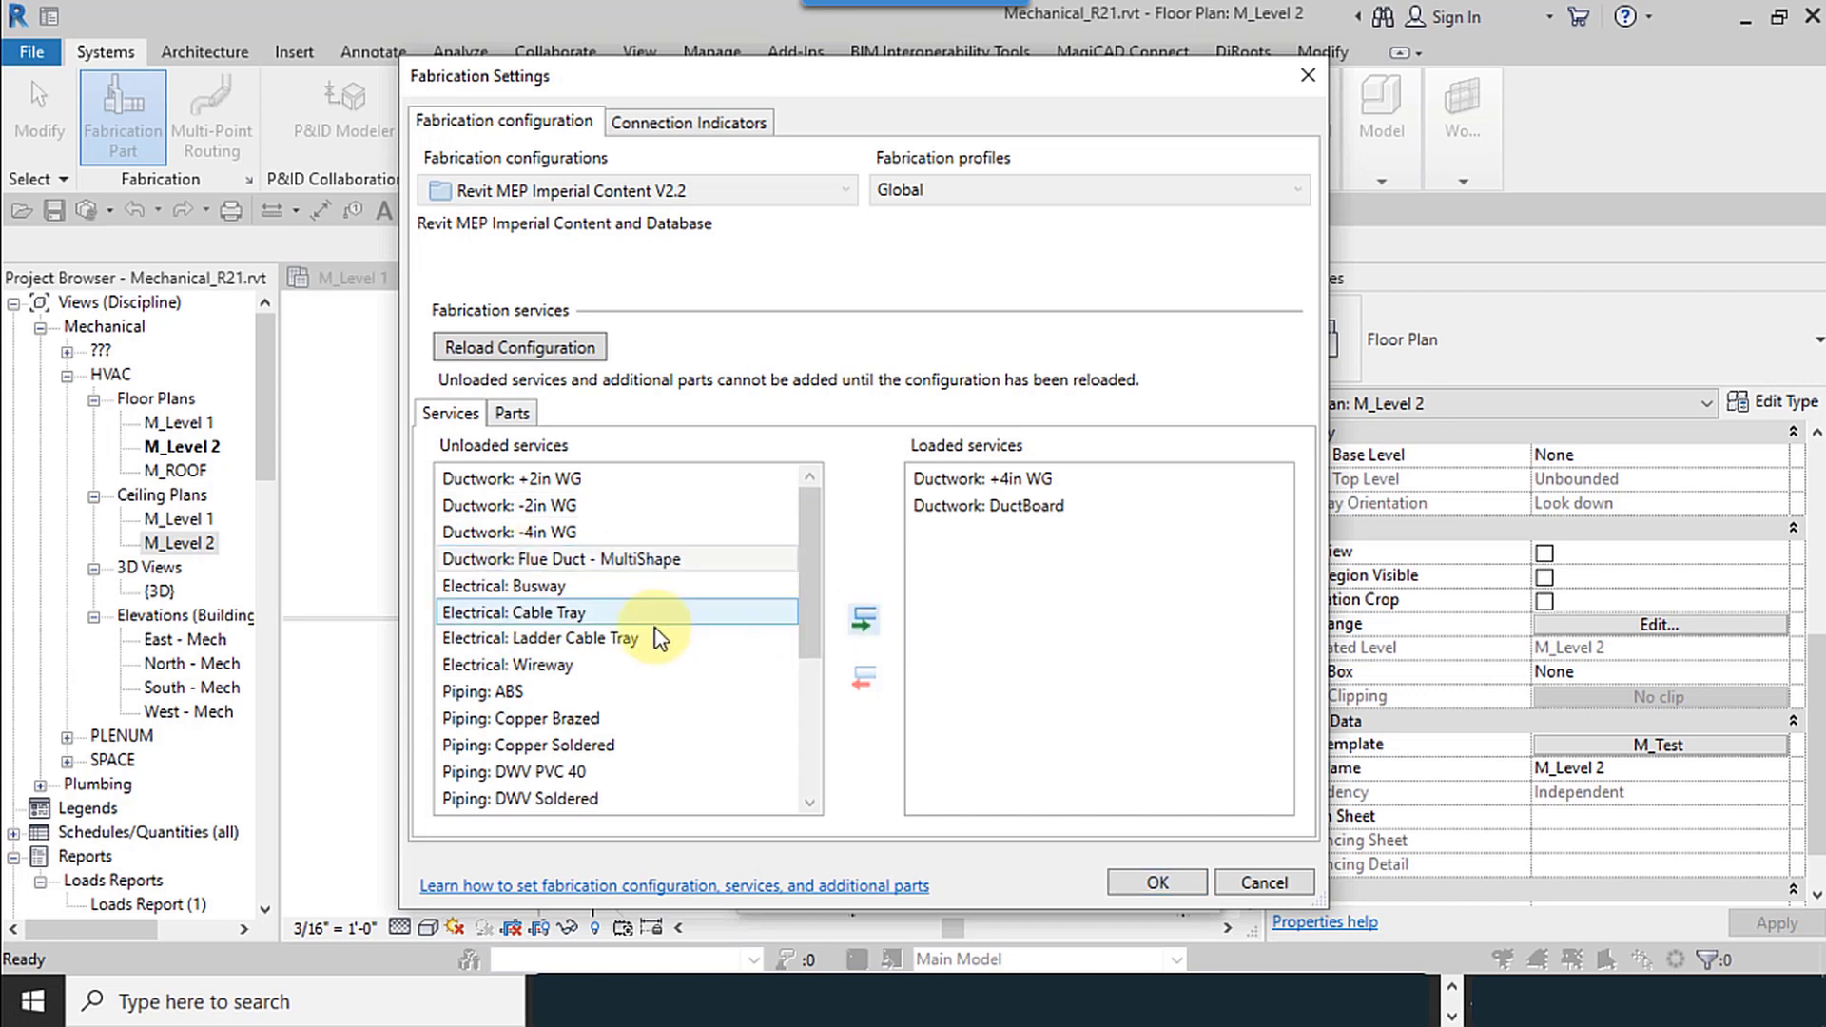
pyautogui.click(512, 692)
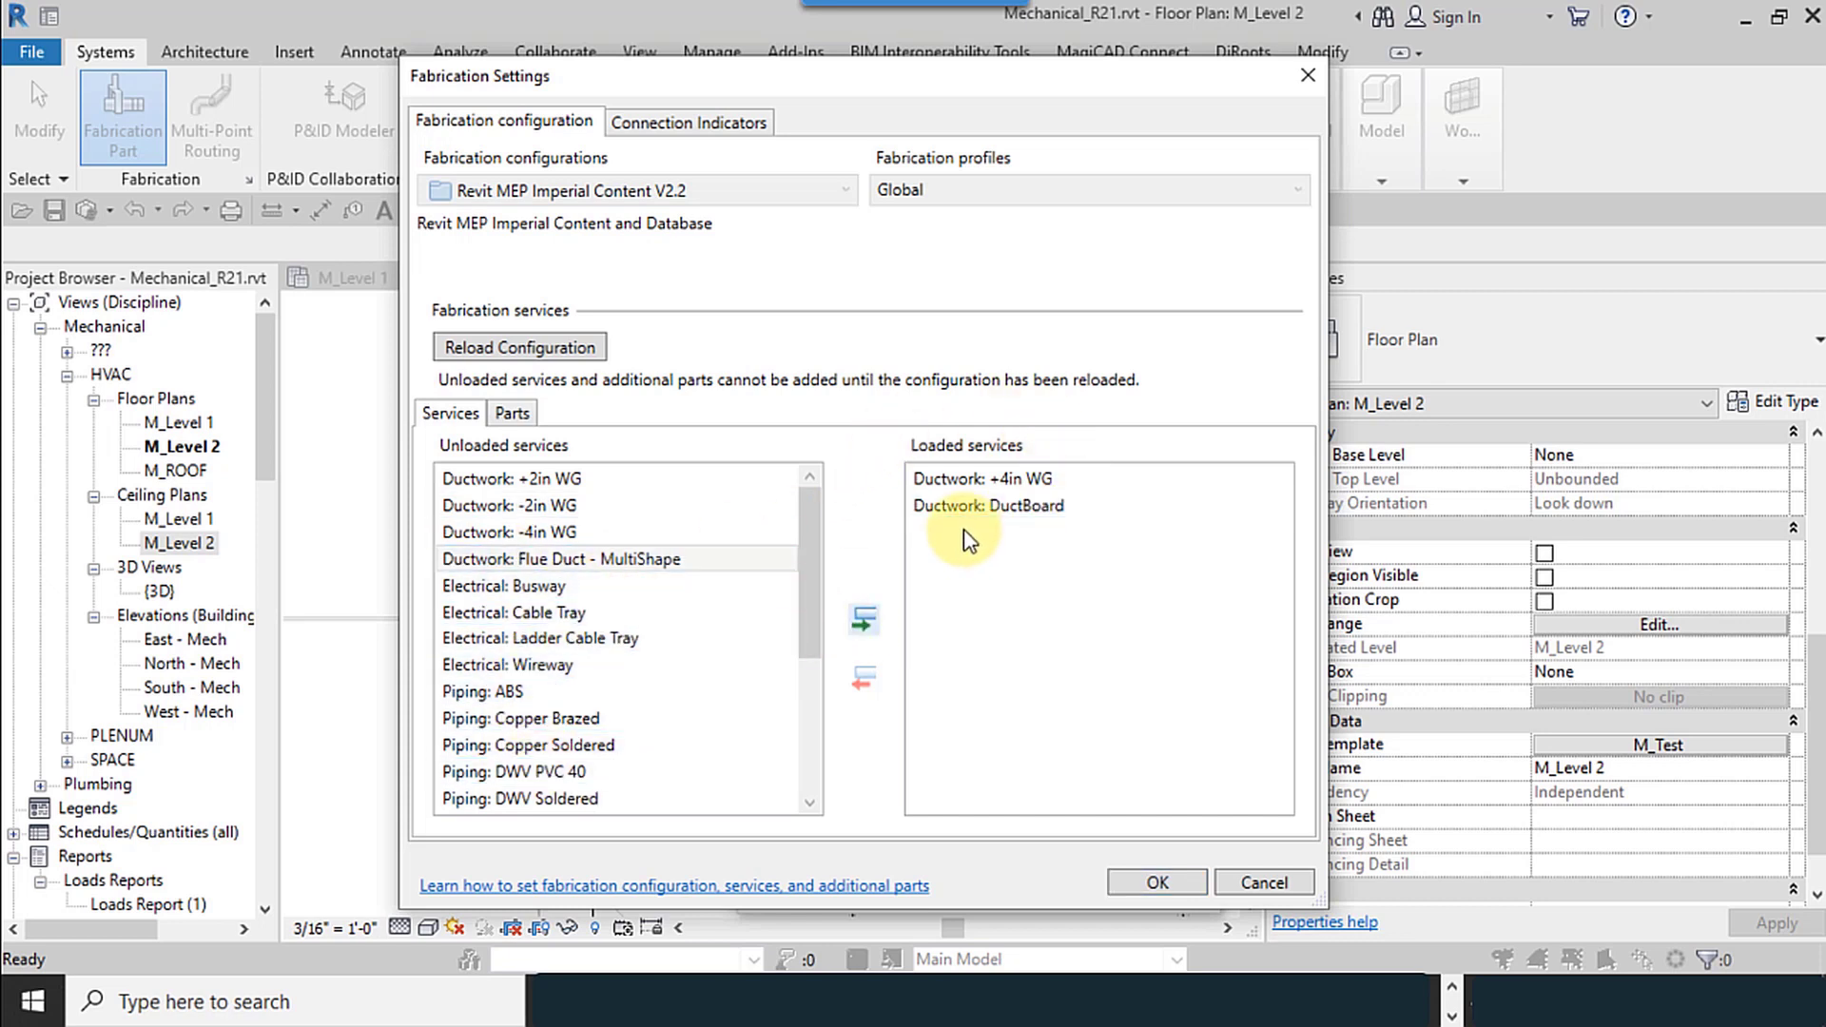
# Browse the additional parts tree down to ITEMS > HVAC > Generic folders
pyautogui.click(514, 413)
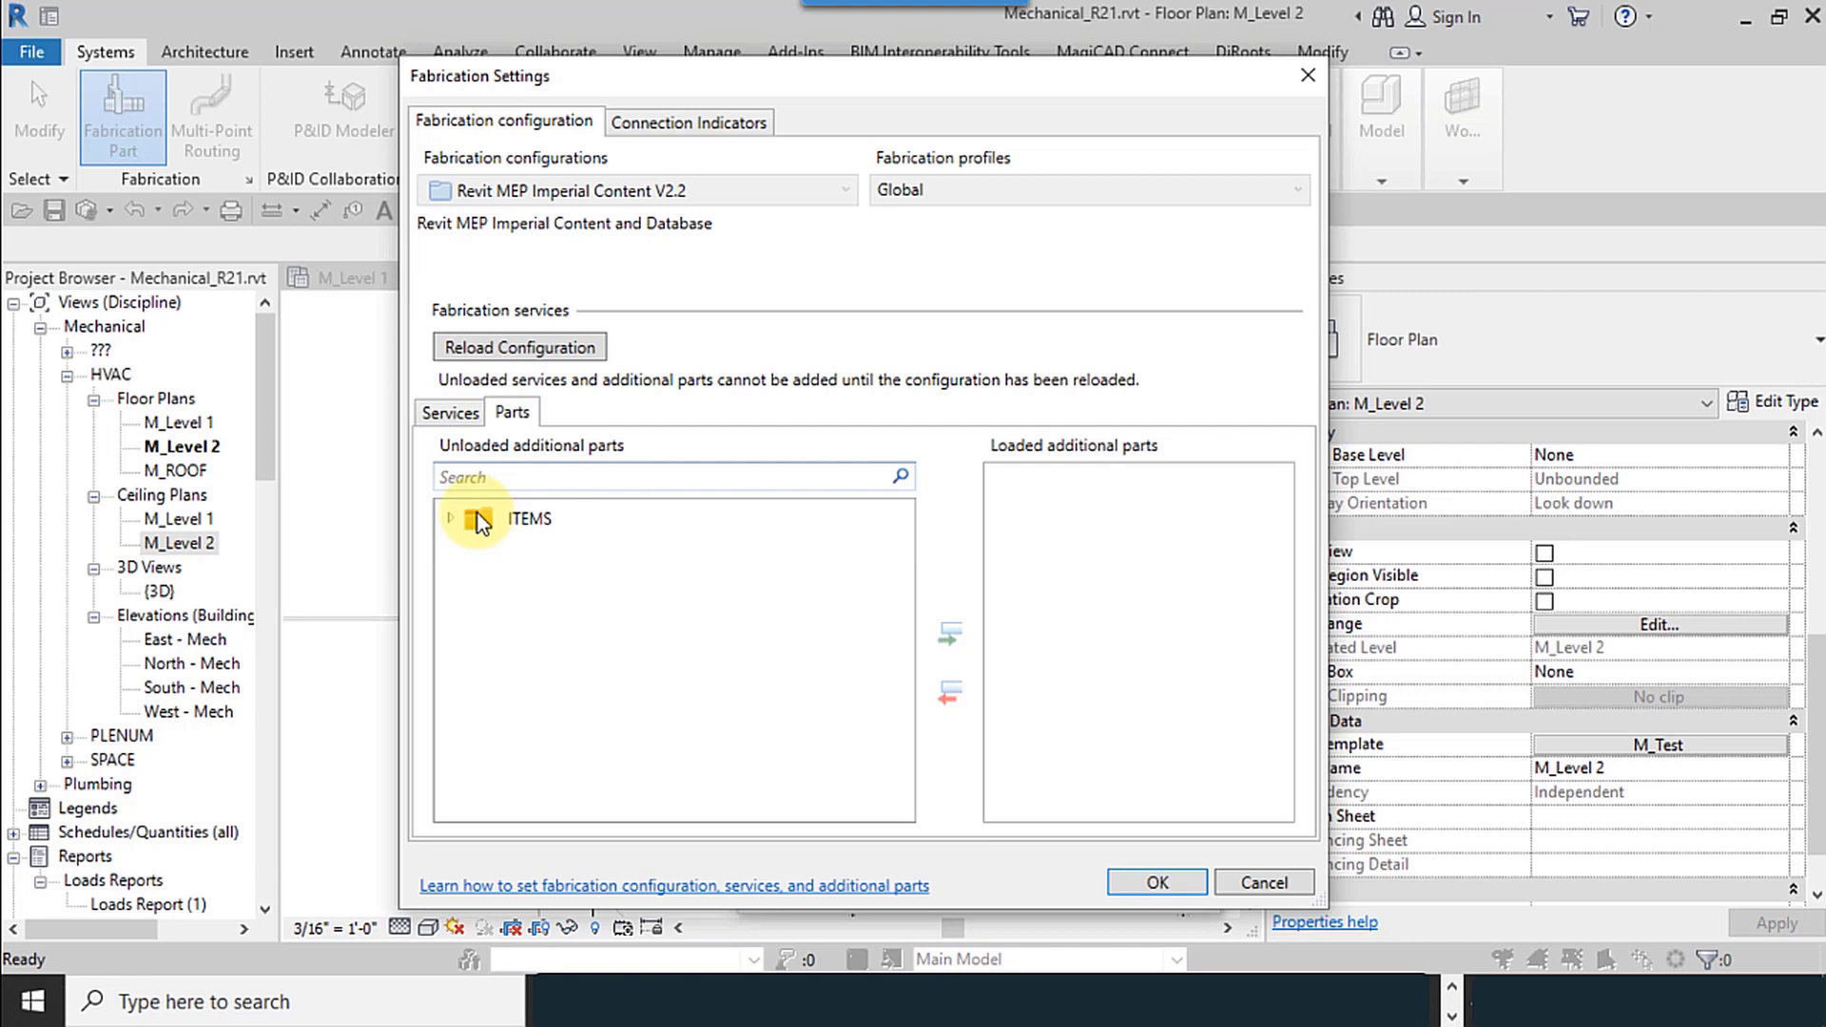
pyautogui.click(450, 521)
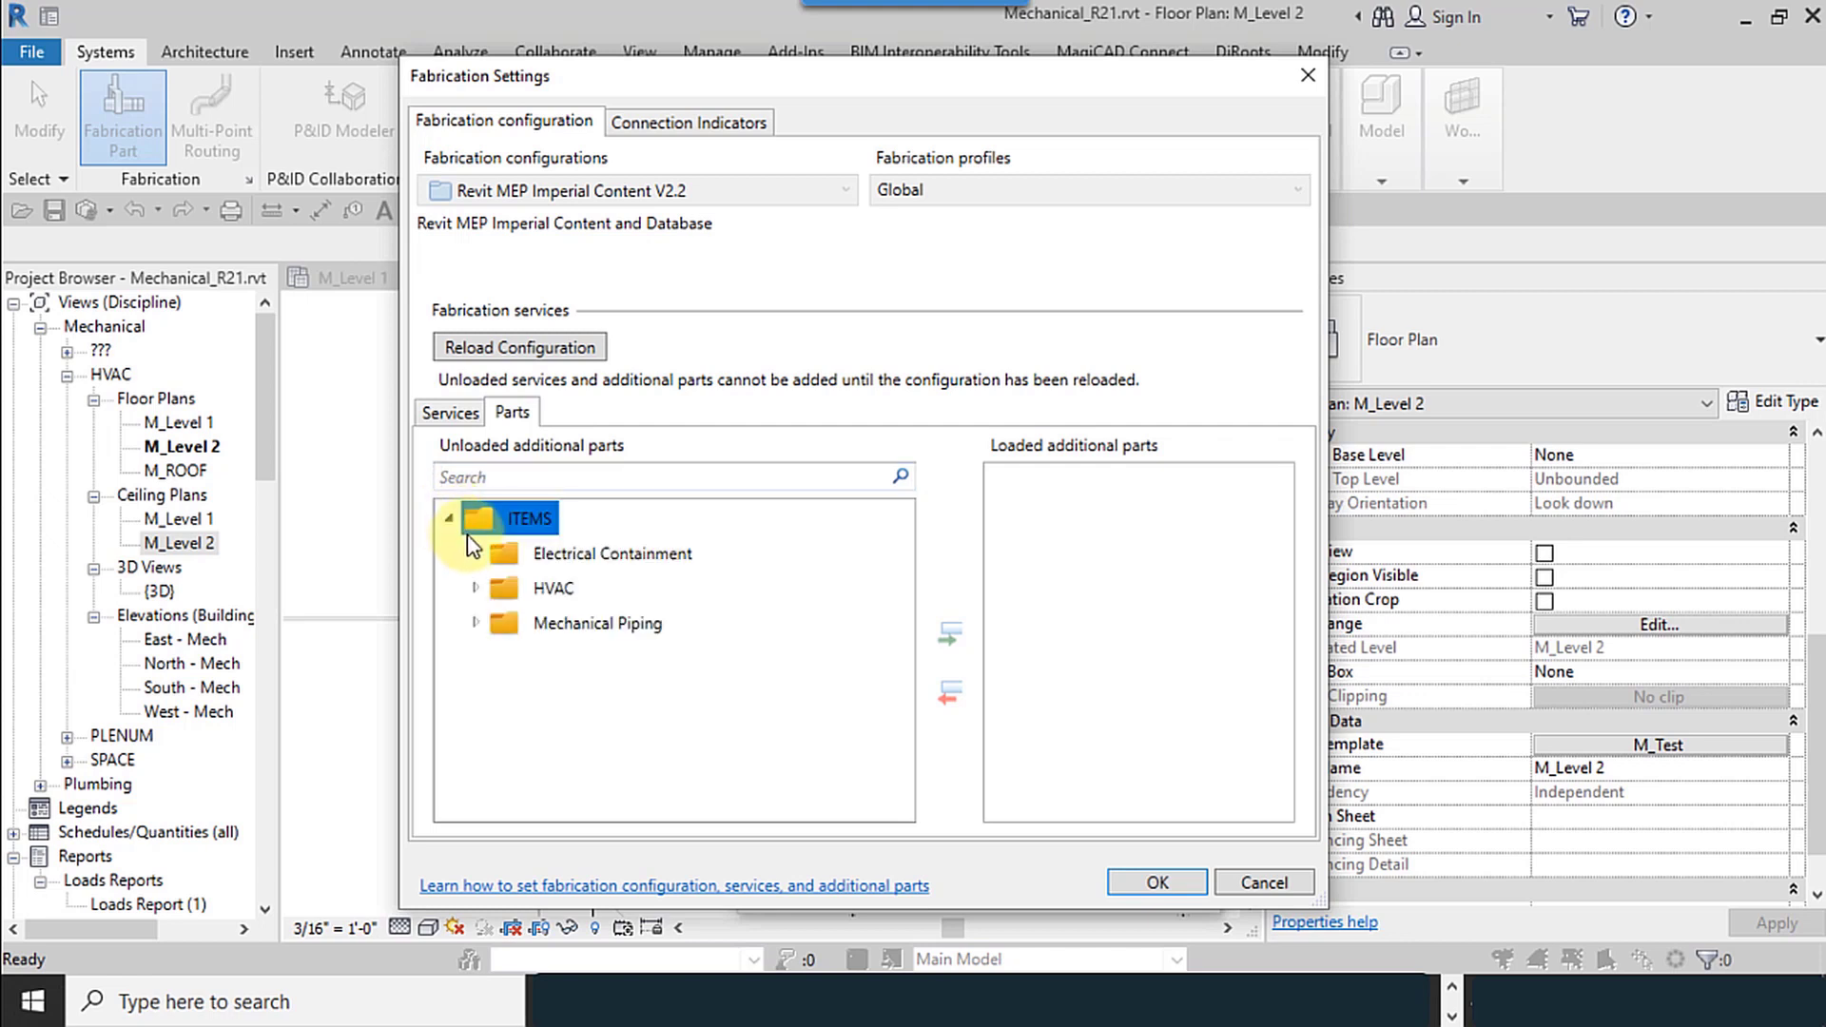
pyautogui.click(482, 590)
pyautogui.click(476, 589)
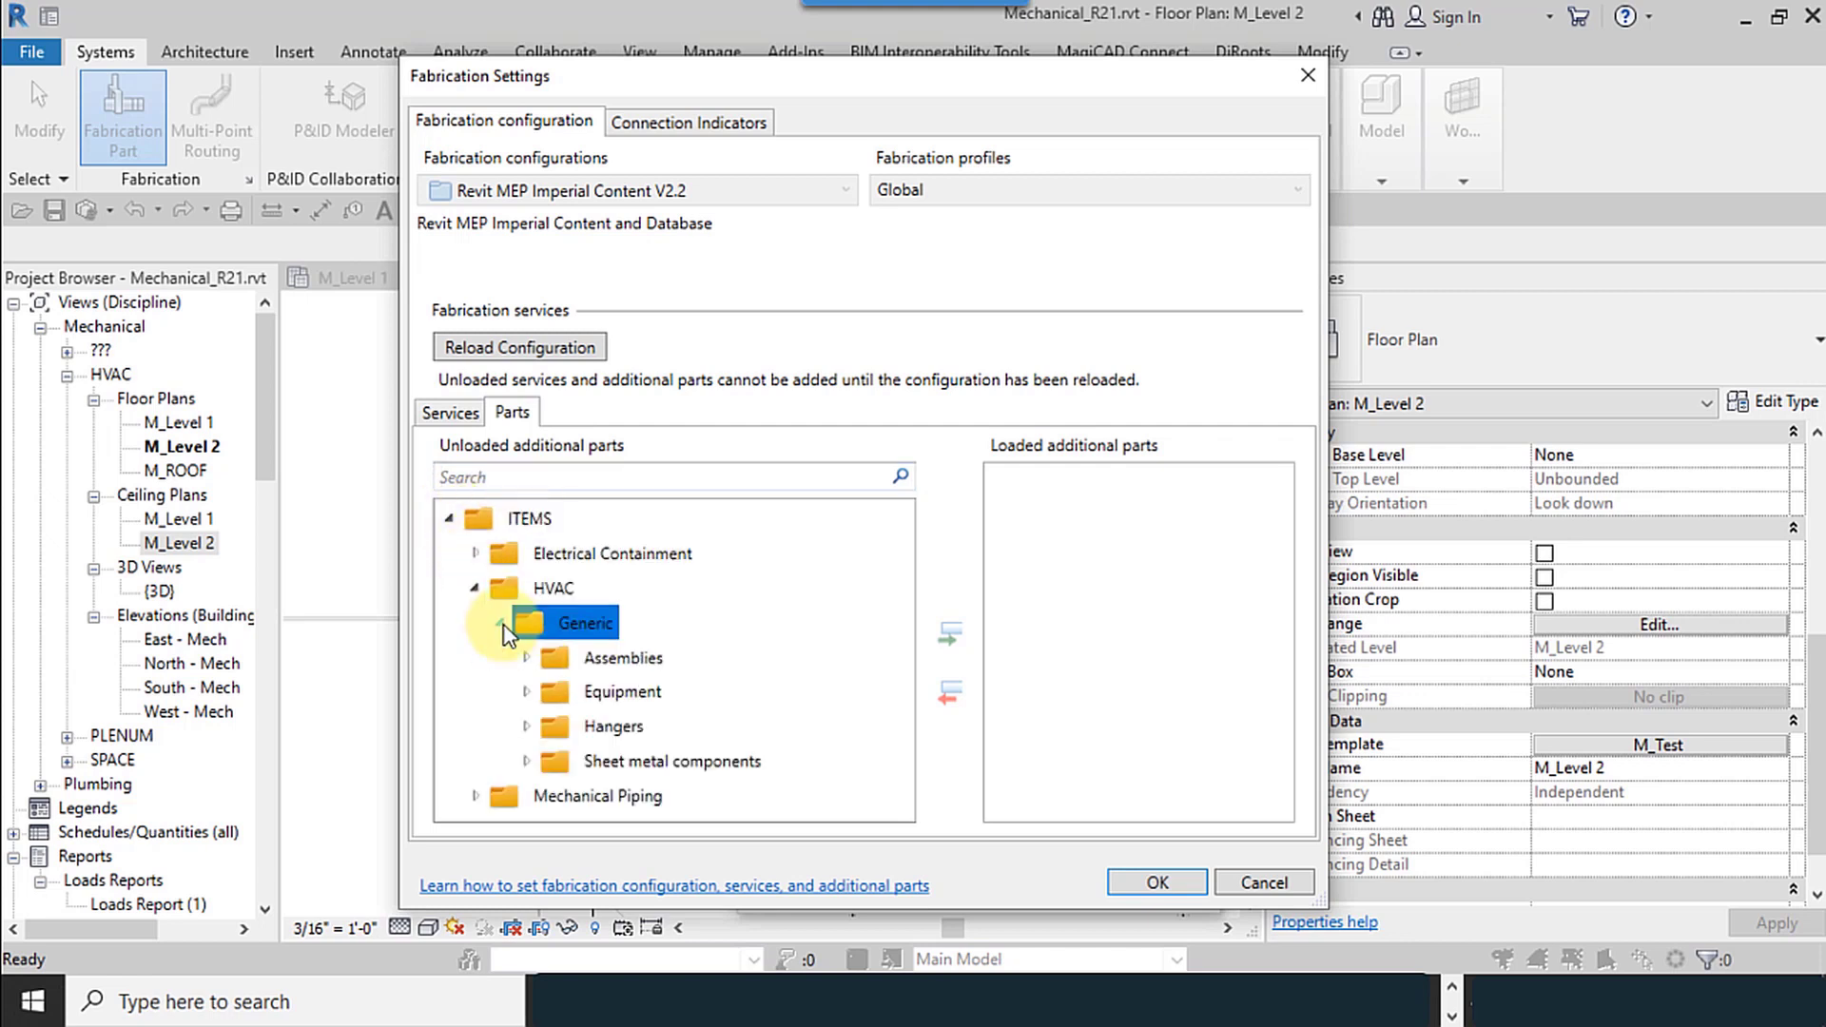
pyautogui.click(450, 413)
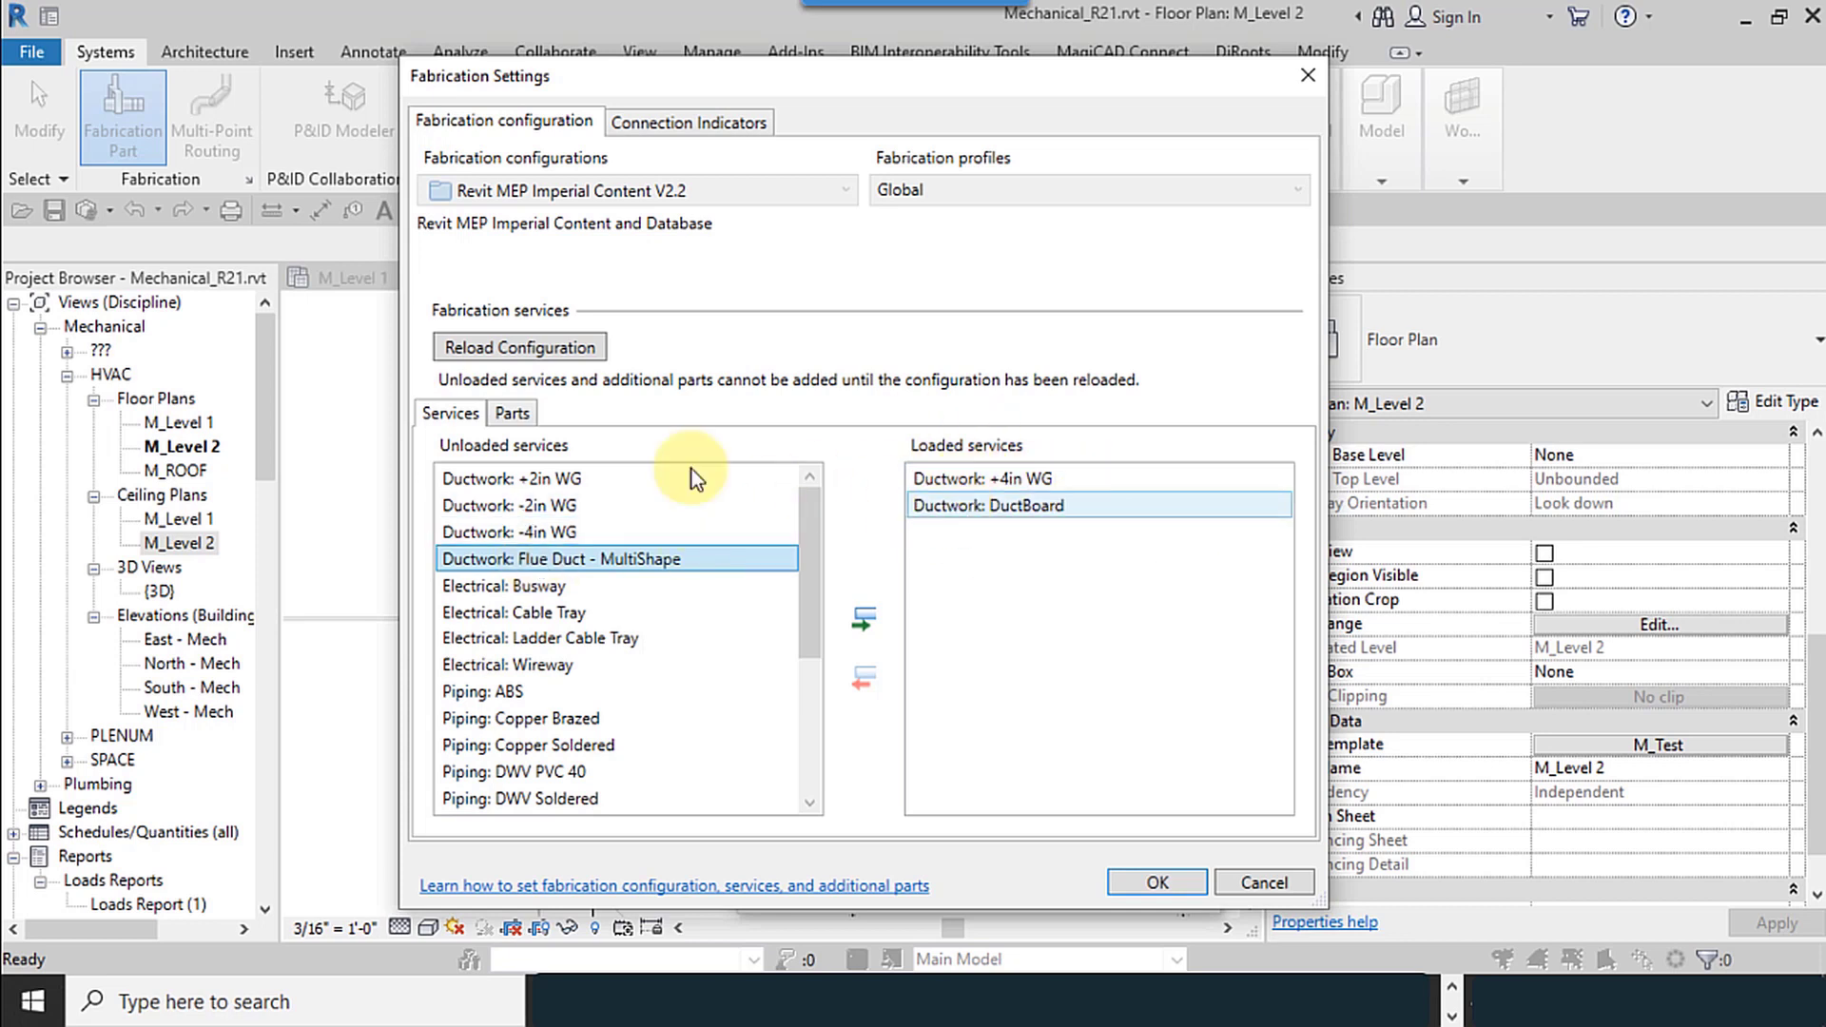
pyautogui.click(511, 415)
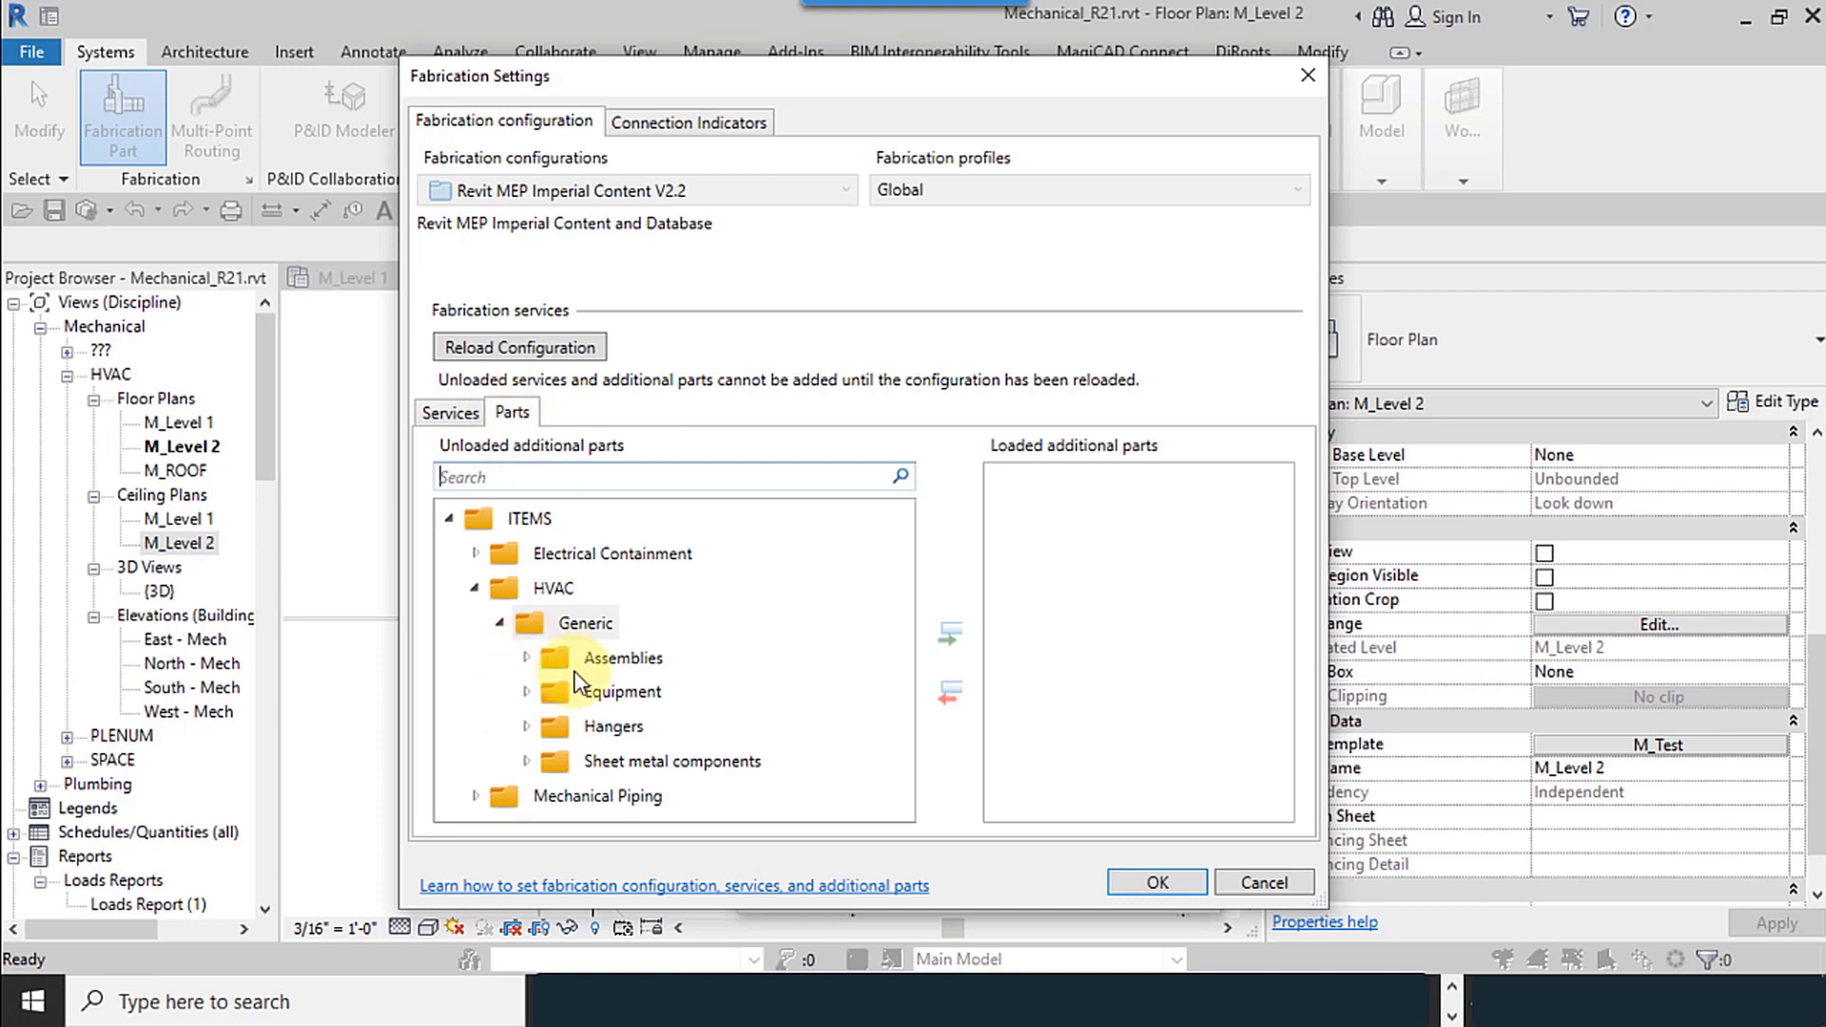
# Load the Full Strap Hanger and Oval Strap Hanger parts from the Hangers folder
pyautogui.click(528, 727)
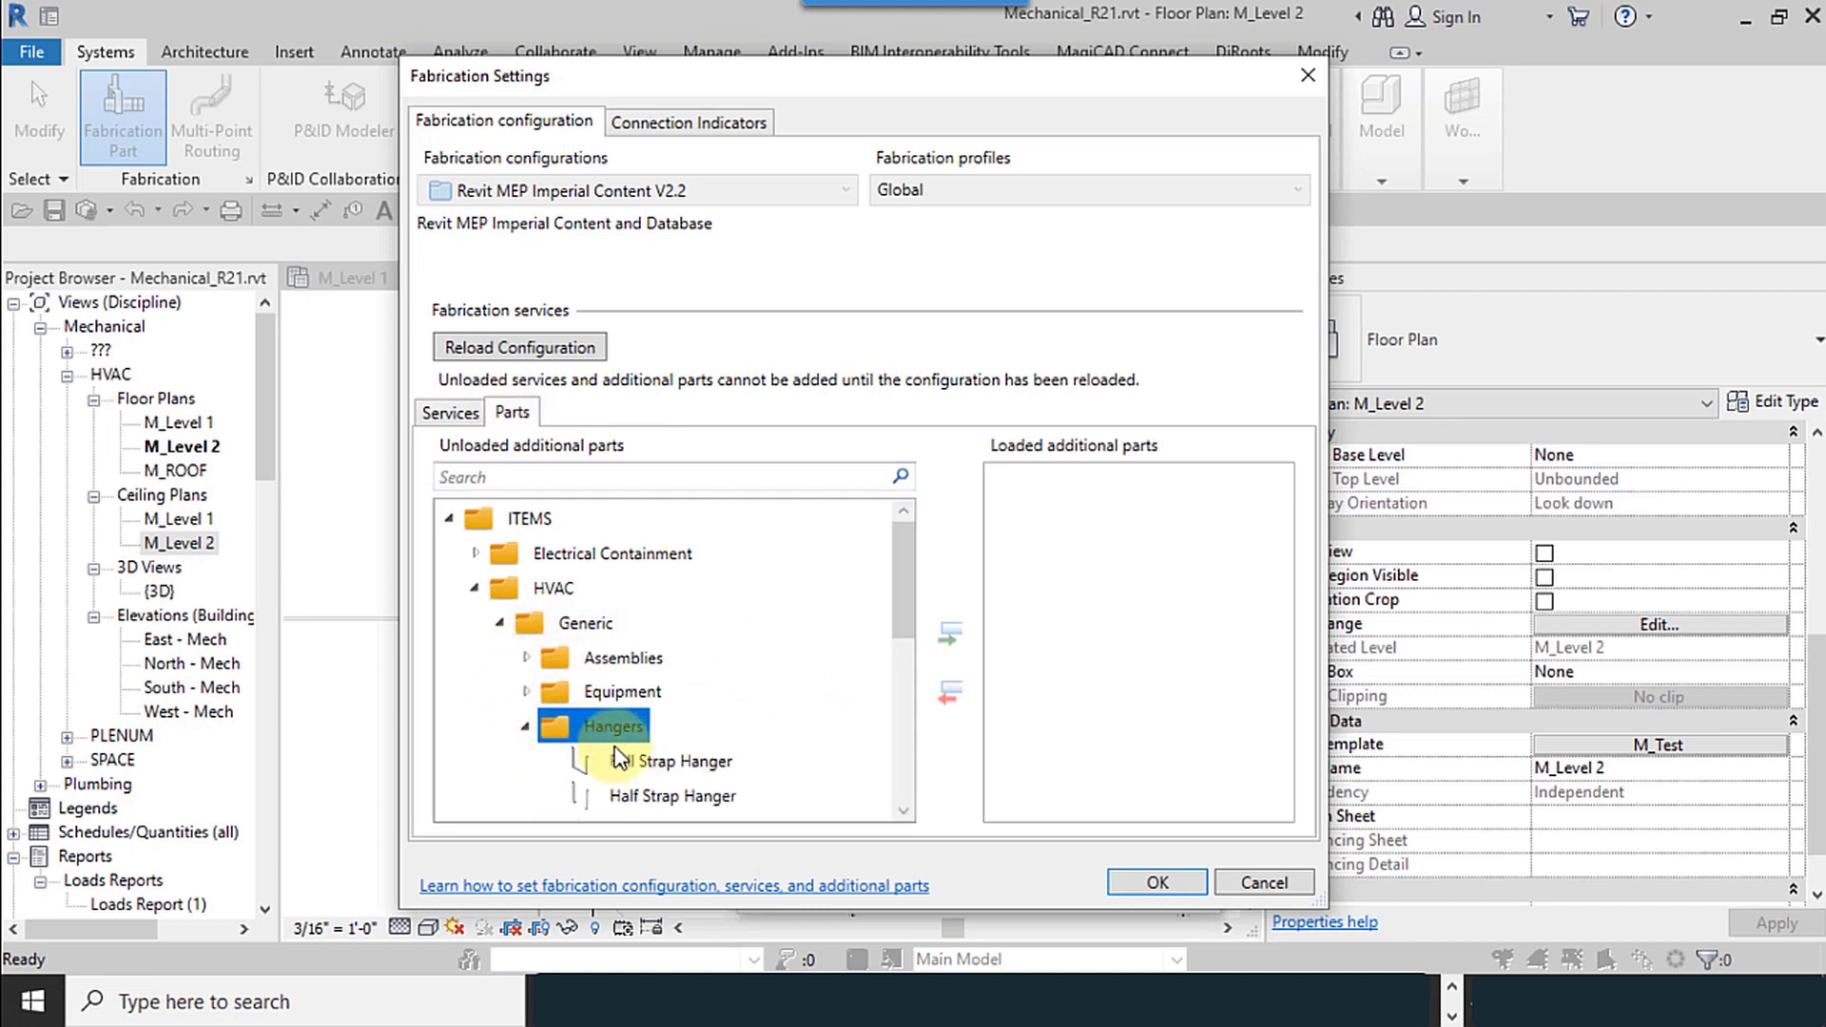
pyautogui.click(645, 764)
pyautogui.scroll(-2, 645, 764)
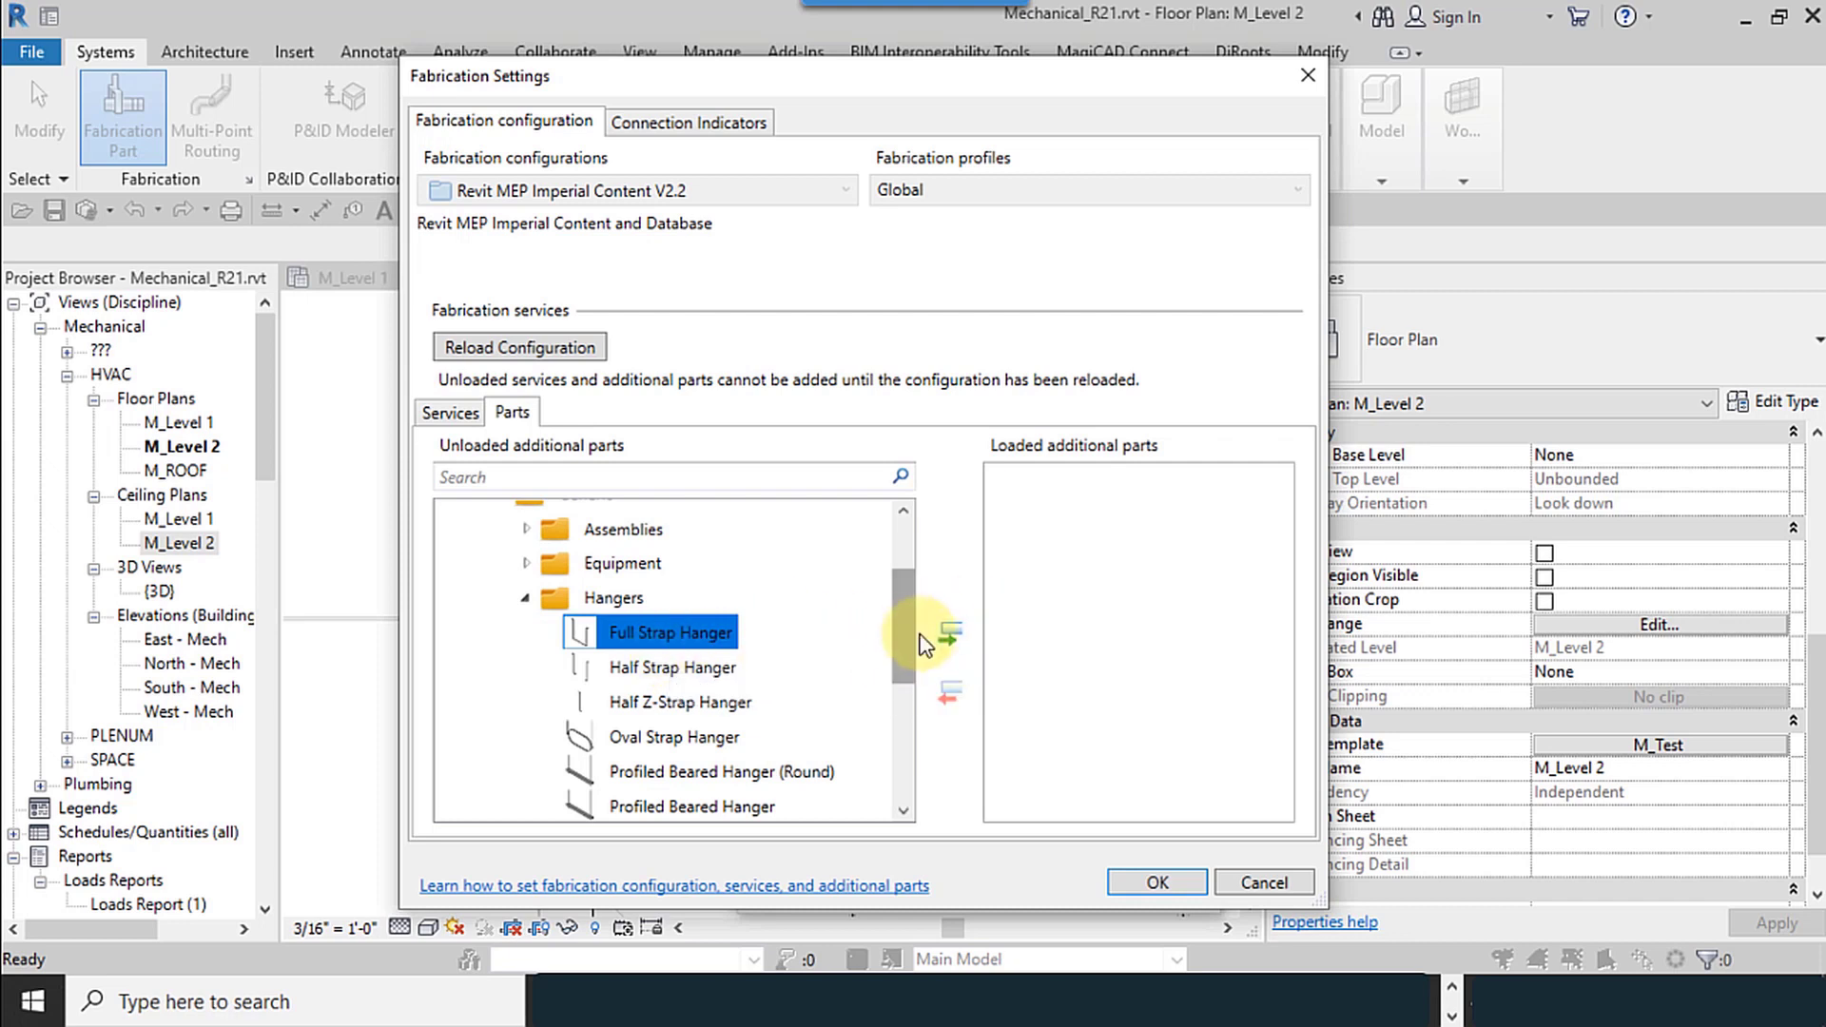
pyautogui.click(951, 634)
pyautogui.click(674, 702)
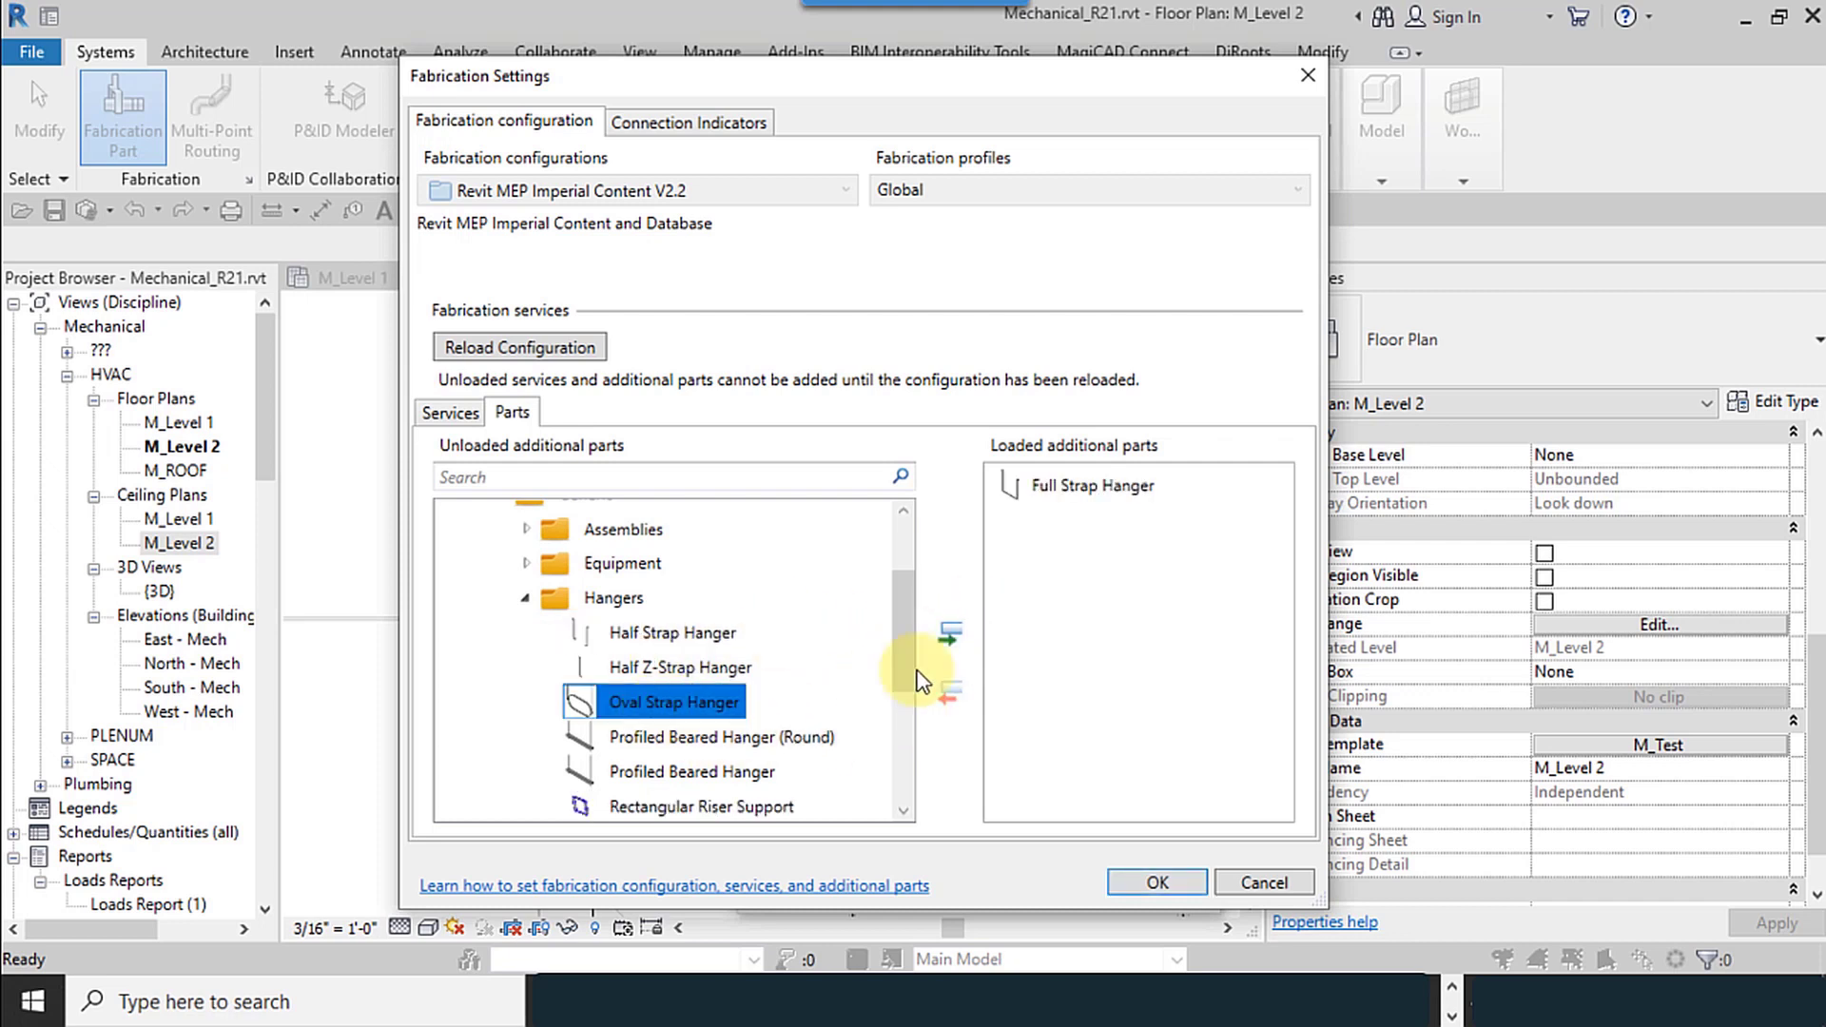
pyautogui.click(951, 635)
pyautogui.scroll(-4, 633, 751)
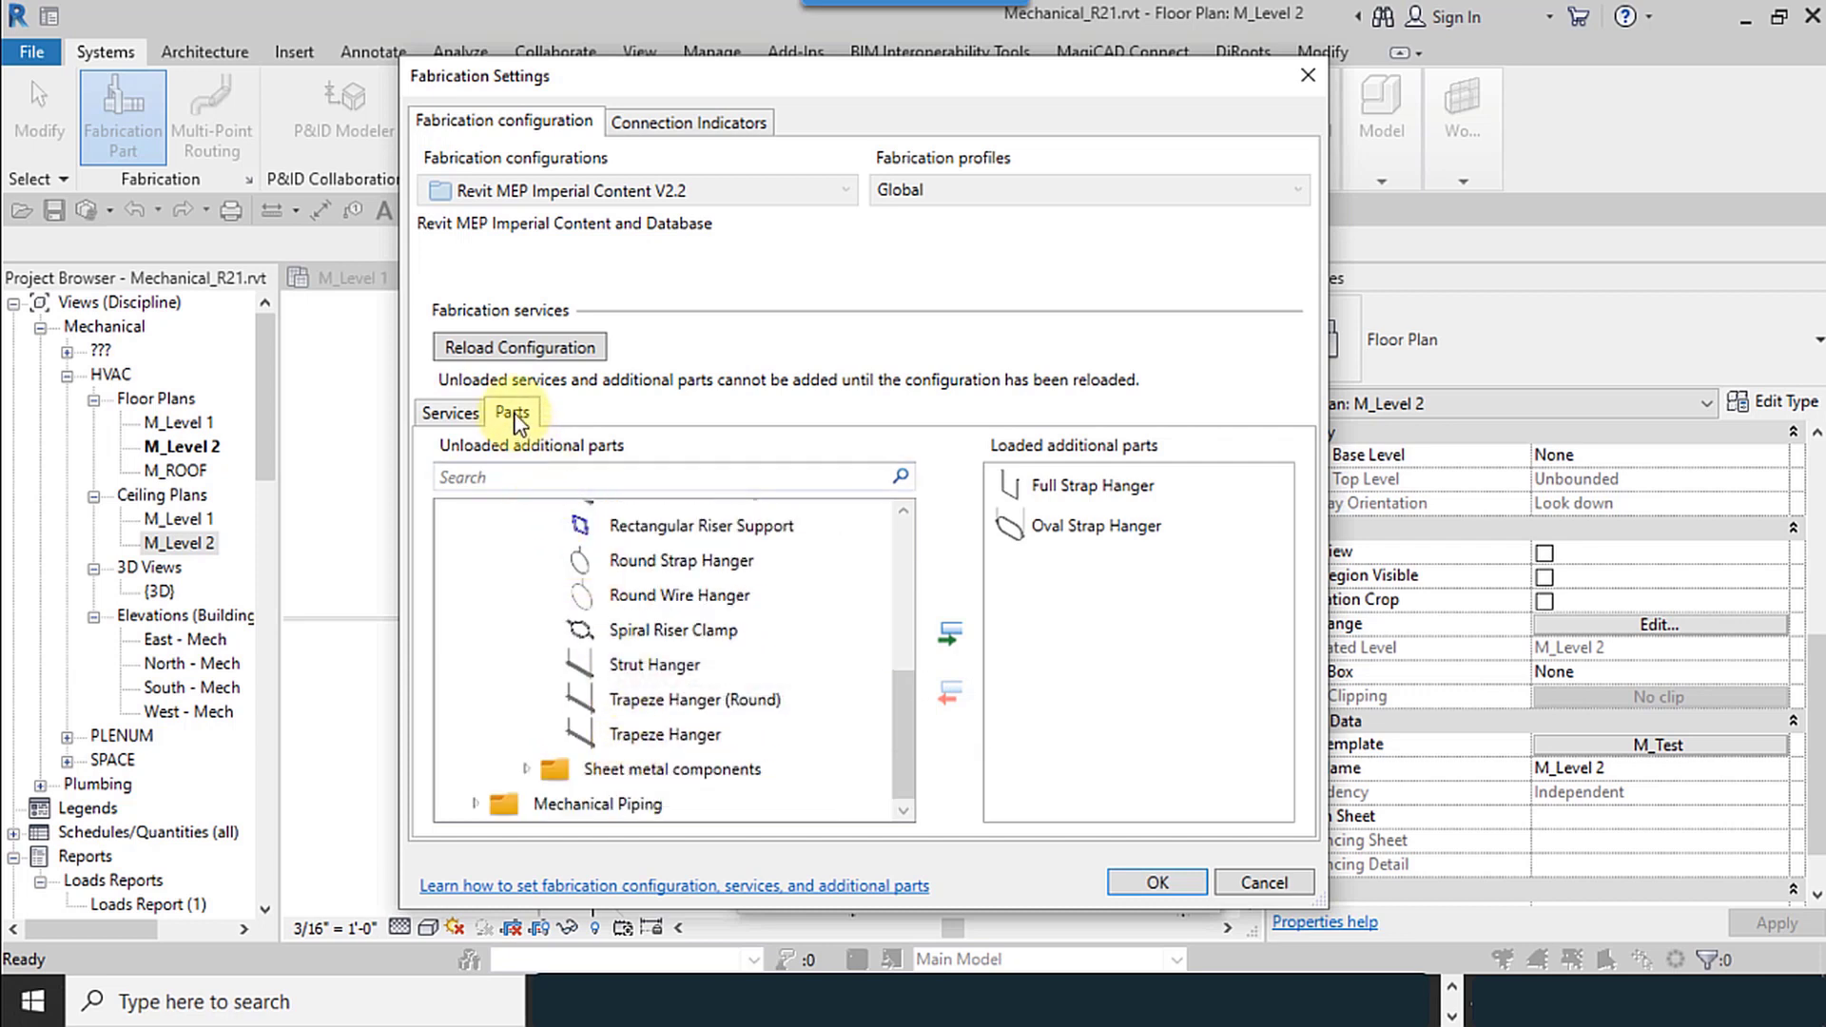
pyautogui.click(451, 416)
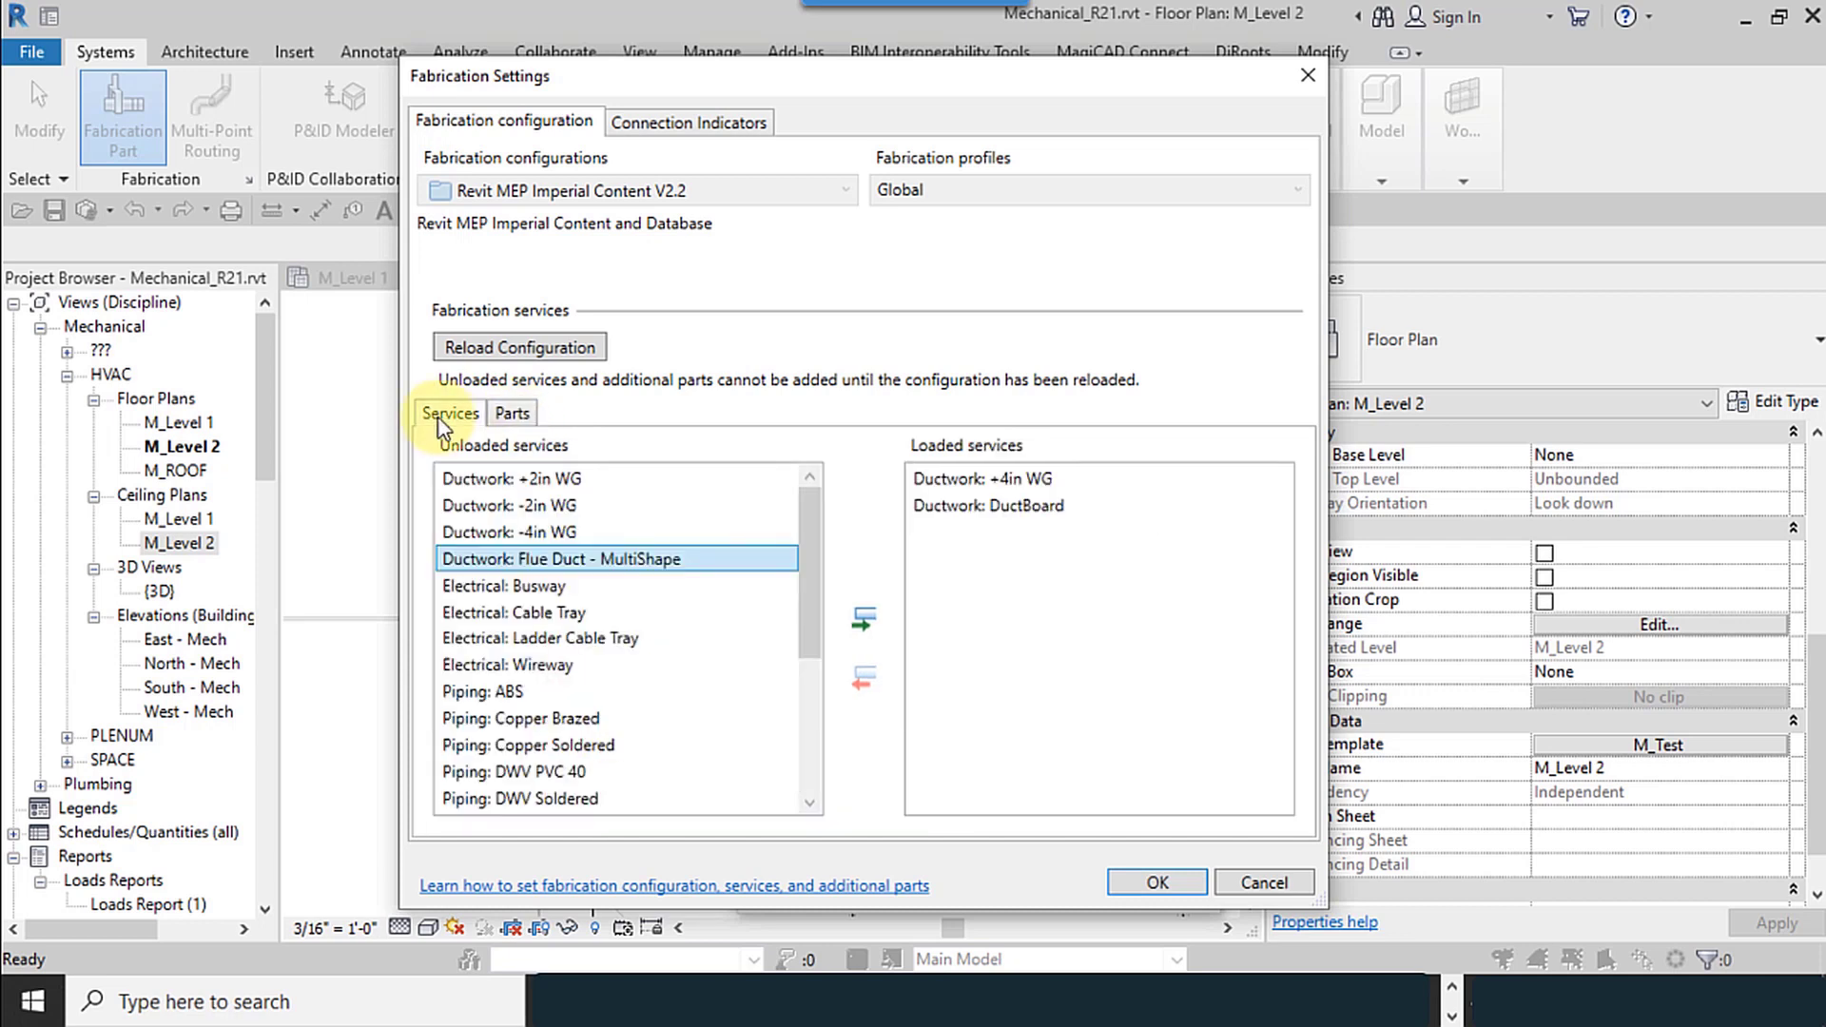
# Apply the fabrication settings and dock the parts palette on the right, widened to three columns
pyautogui.click(1150, 884)
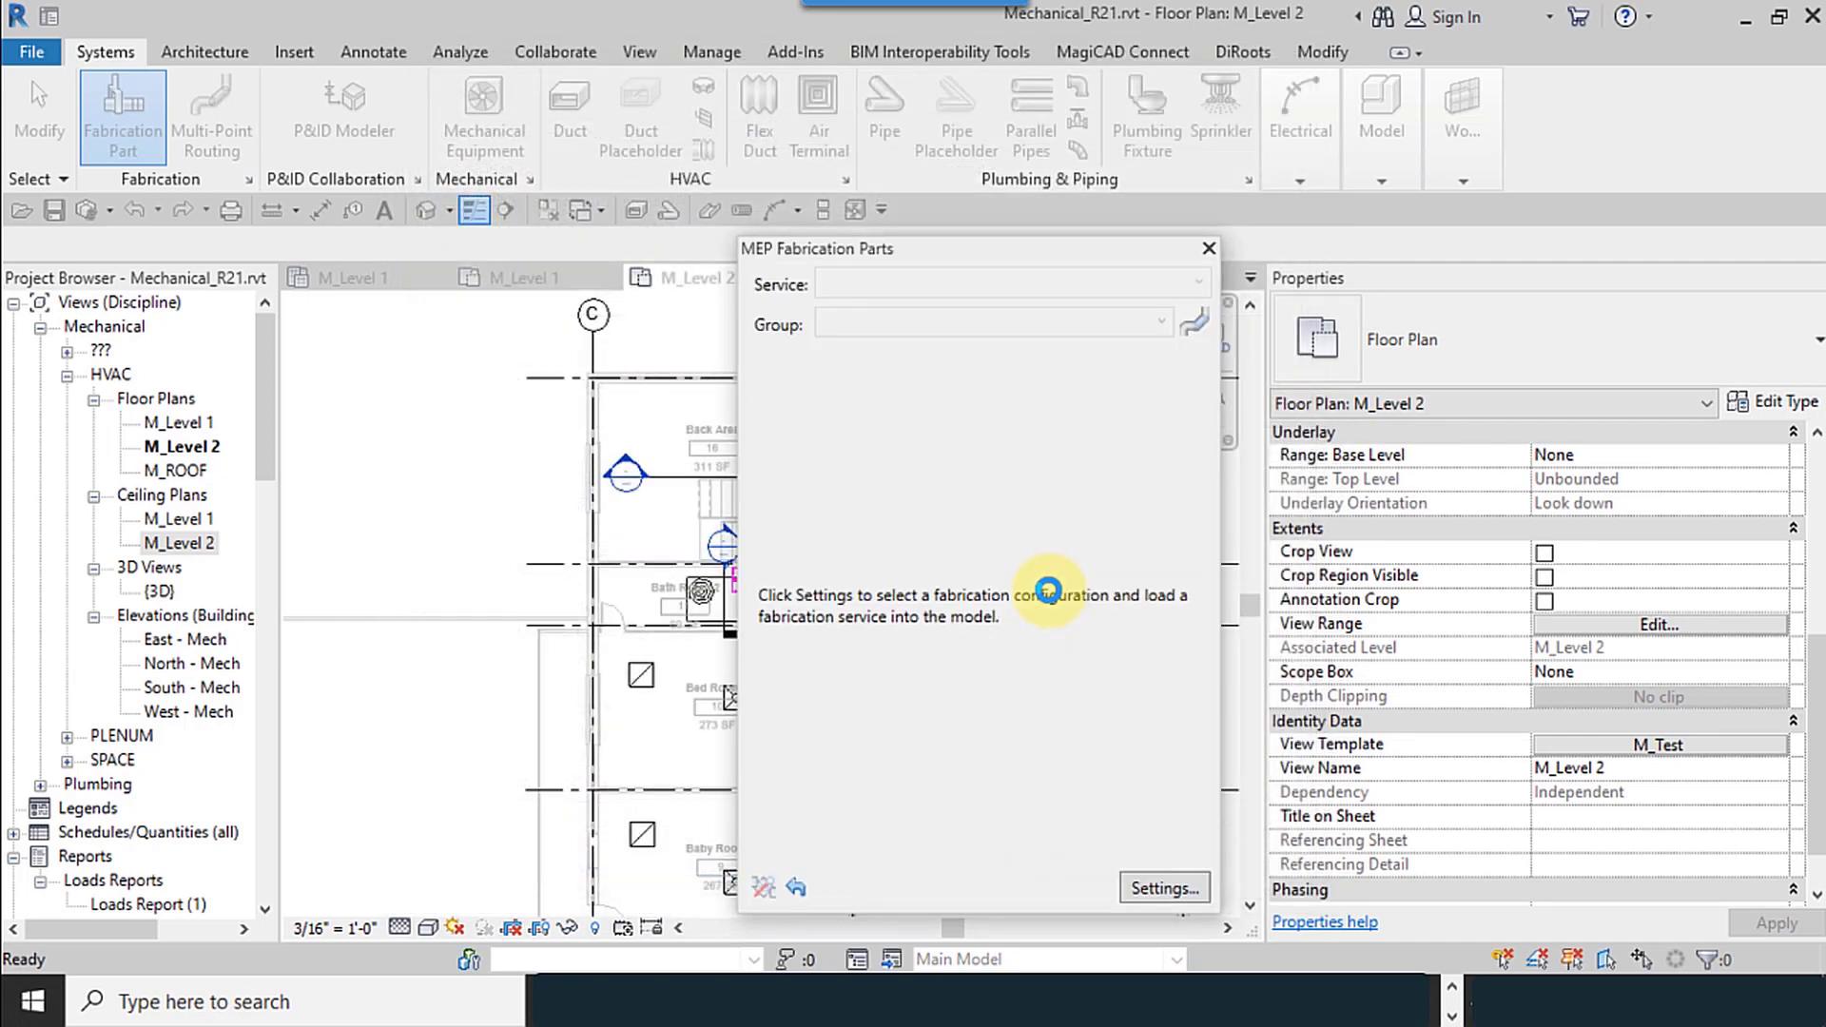
pyautogui.moveTo(968, 243); pyautogui.dragTo(970, 248)
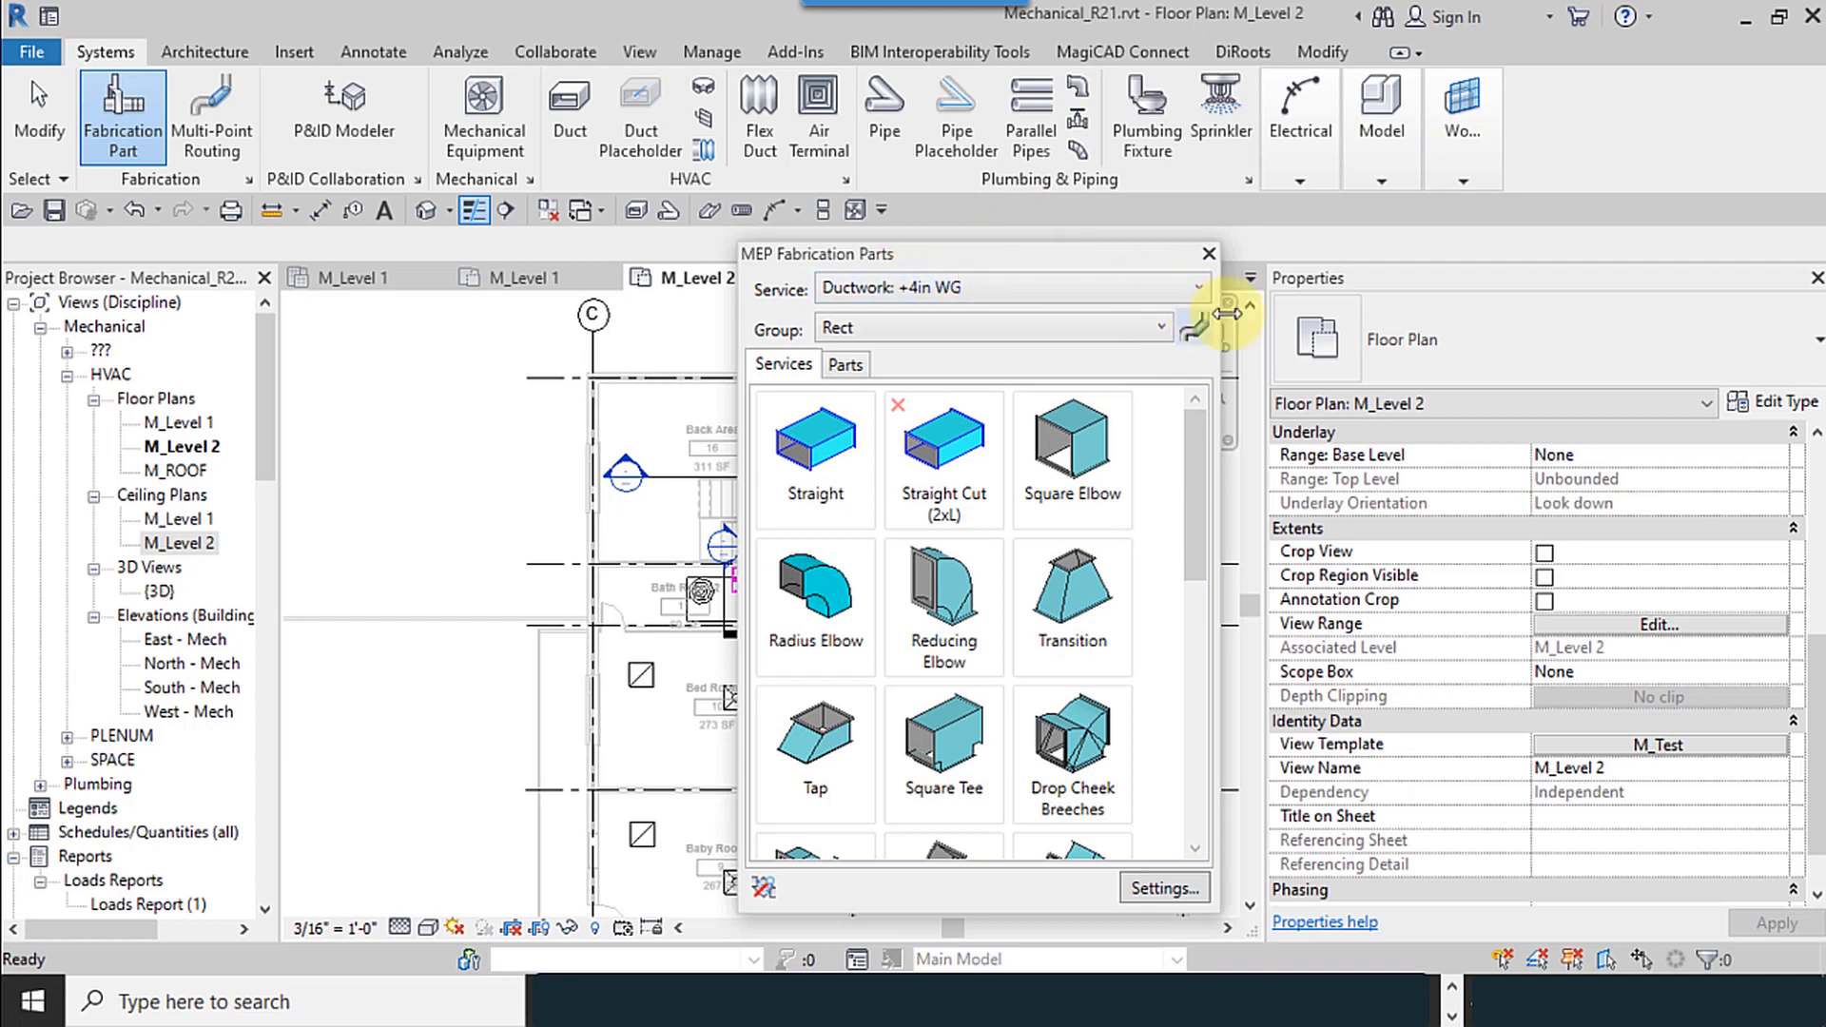
pyautogui.moveTo(1080, 266); pyautogui.dragTo(1619, 339)
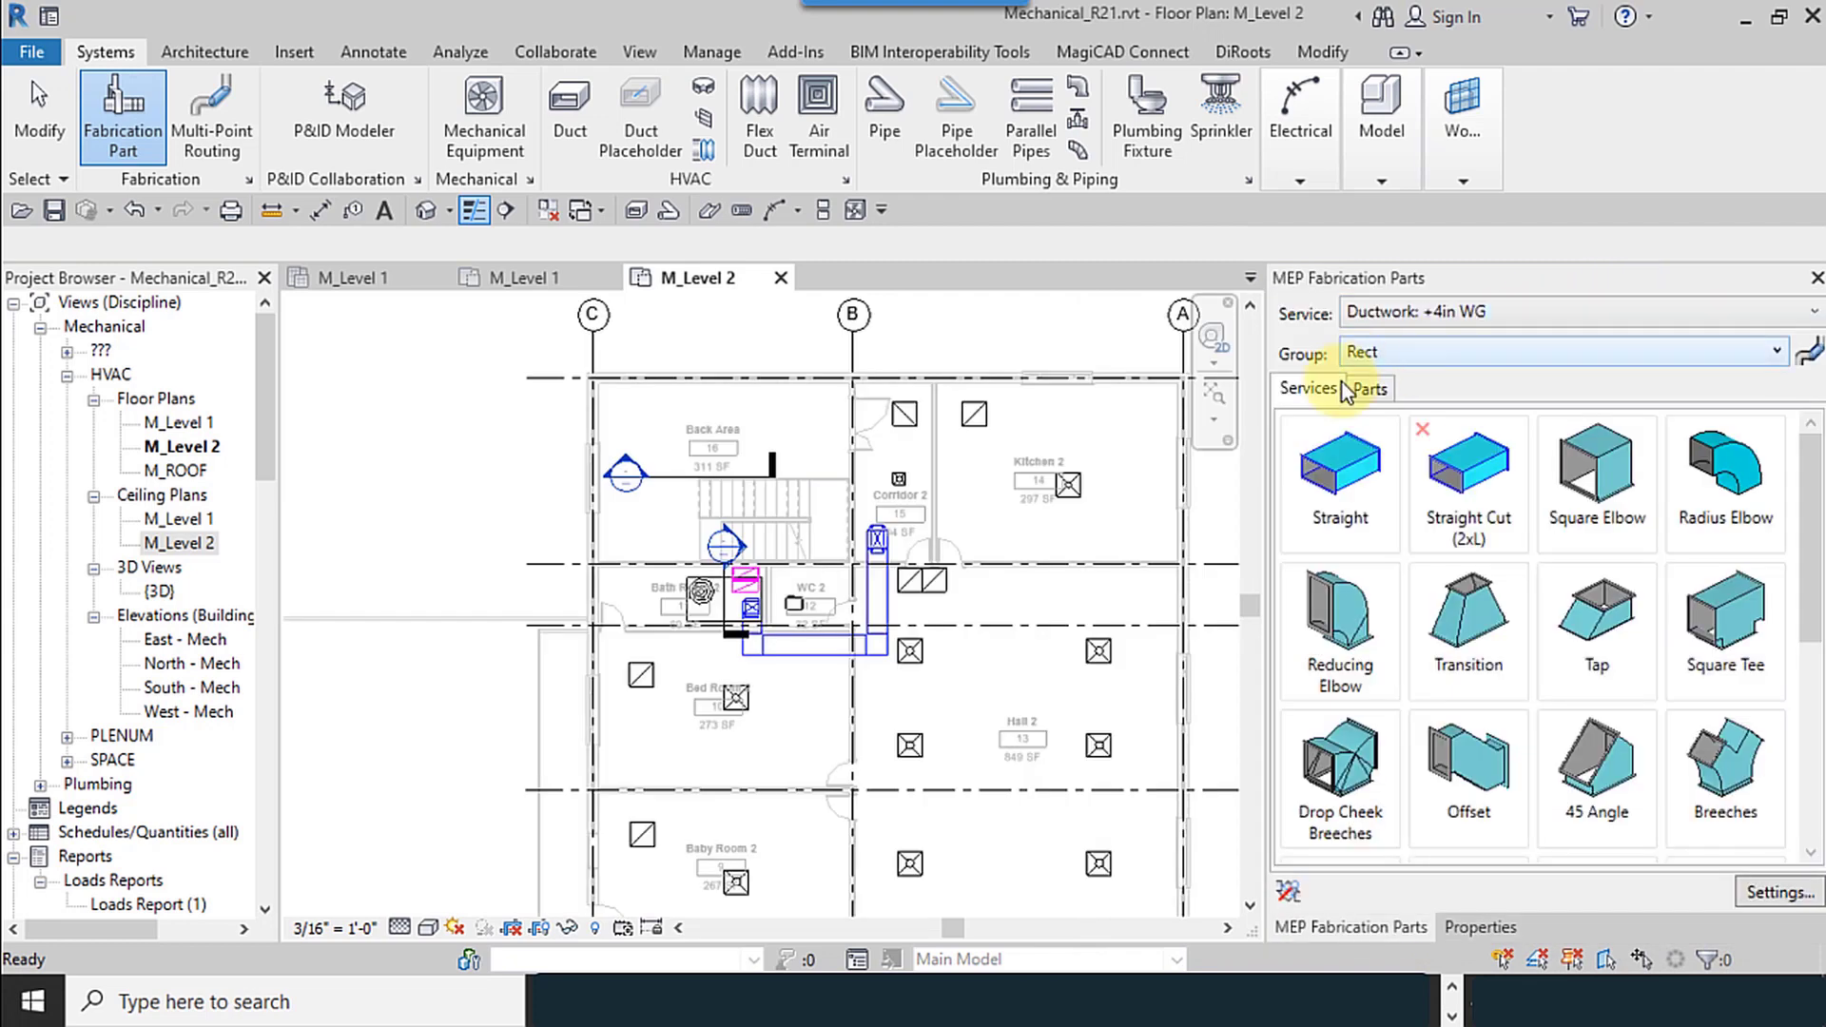
pyautogui.moveTo(1265, 423); pyautogui.dragTo(1395, 425)
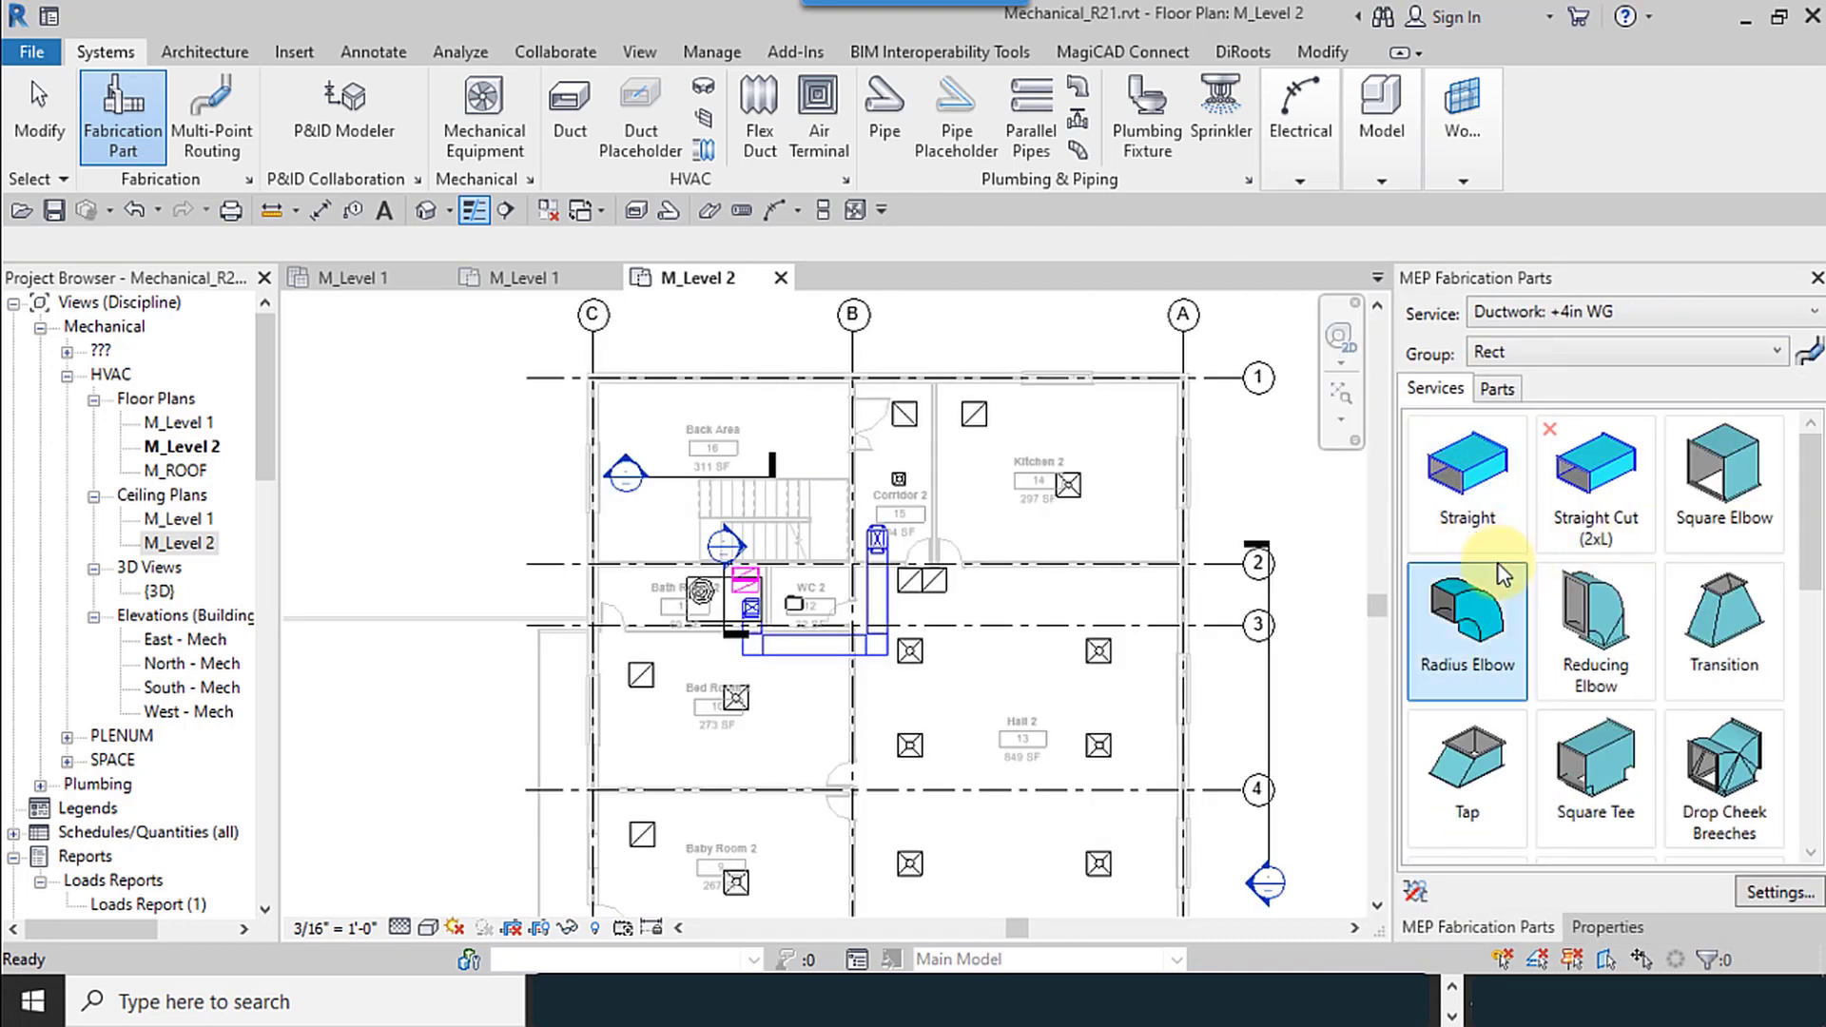
pyautogui.scroll(-5, 1470, 570)
pyautogui.scroll(-3, 1587, 680)
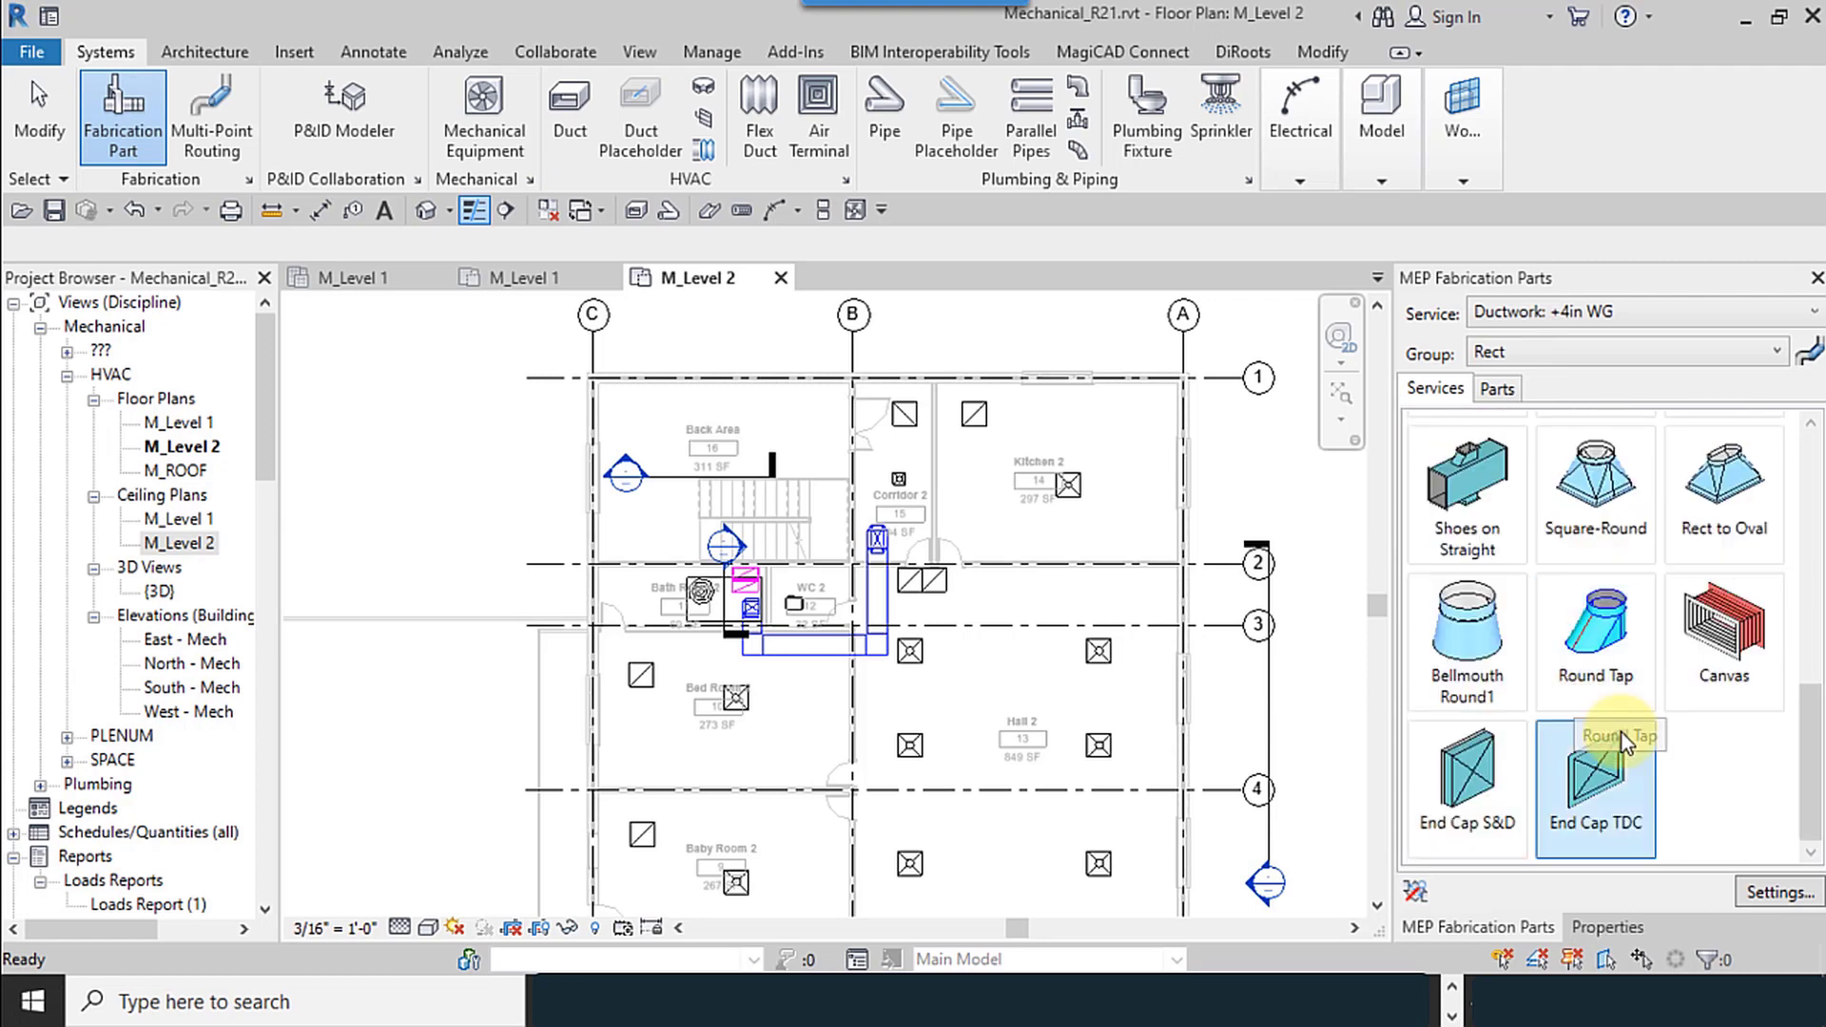
pyautogui.scroll(8, 1615, 739)
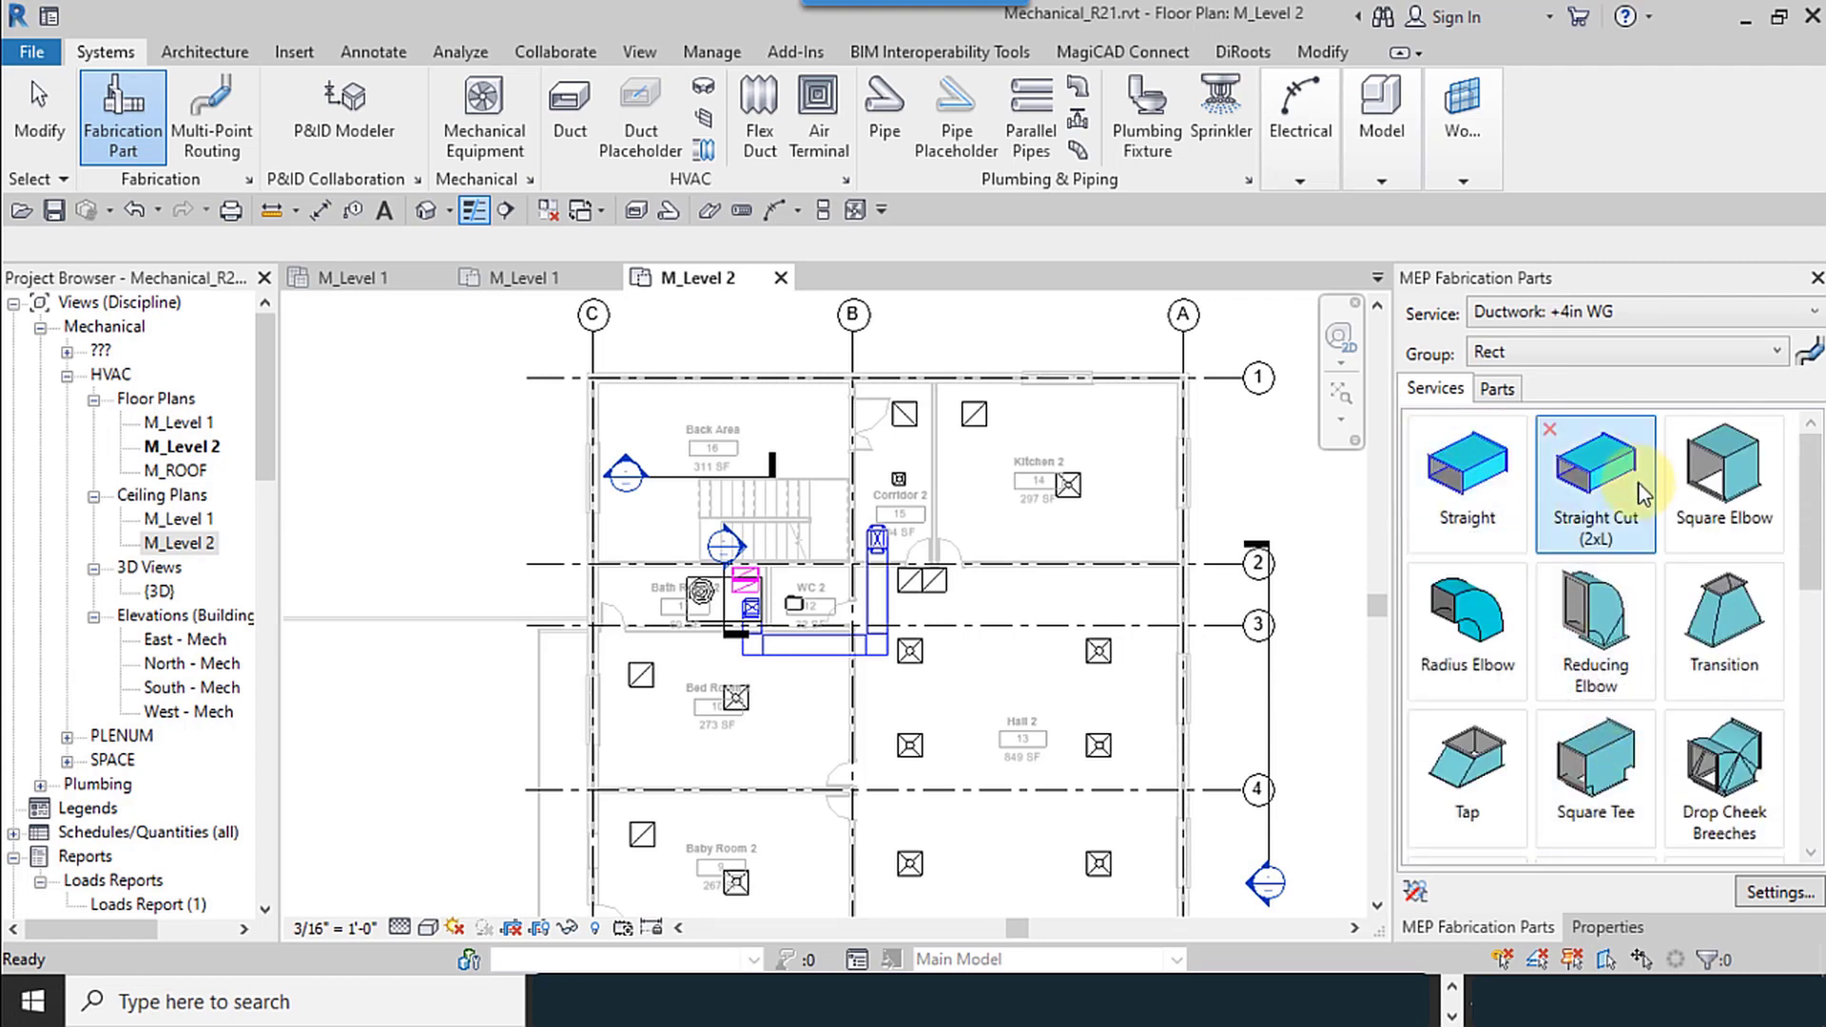
# Check the hanger parts and try Ductwork: DuctBoard before returning to the +4in WG service
pyautogui.click(1500, 393)
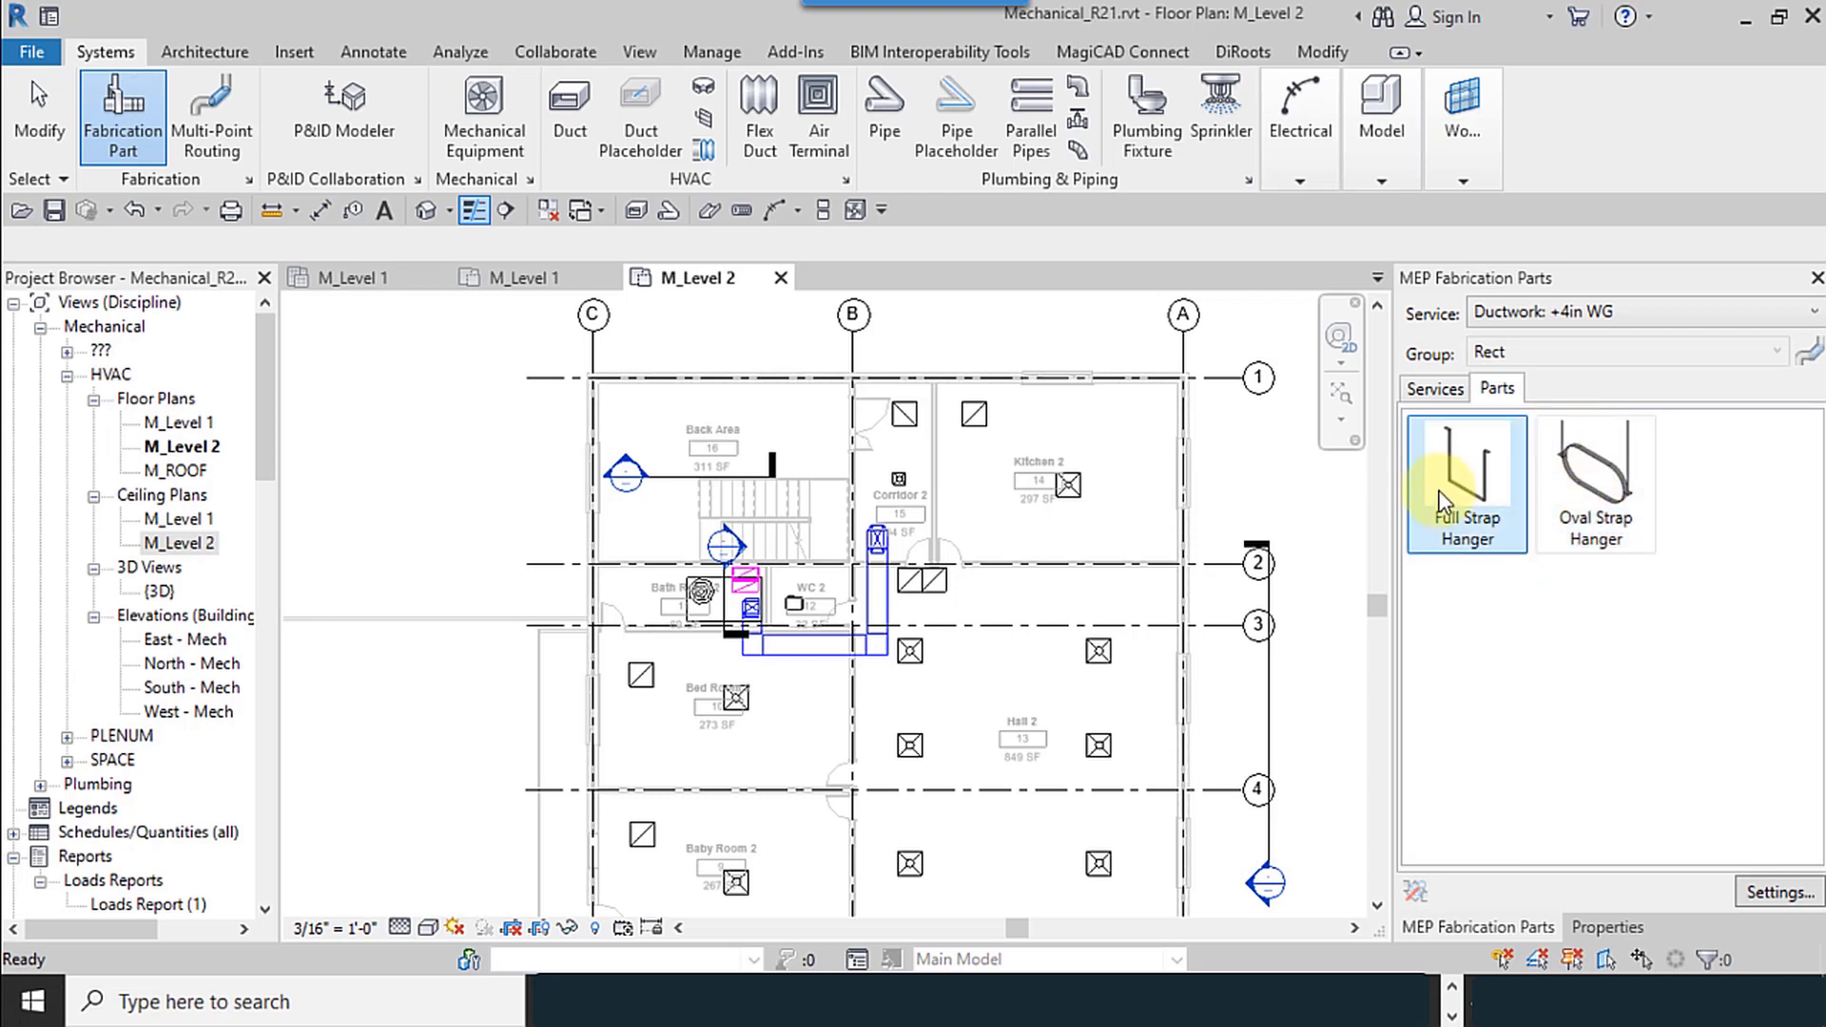
pyautogui.click(1429, 393)
pyautogui.scroll(-3, 1569, 672)
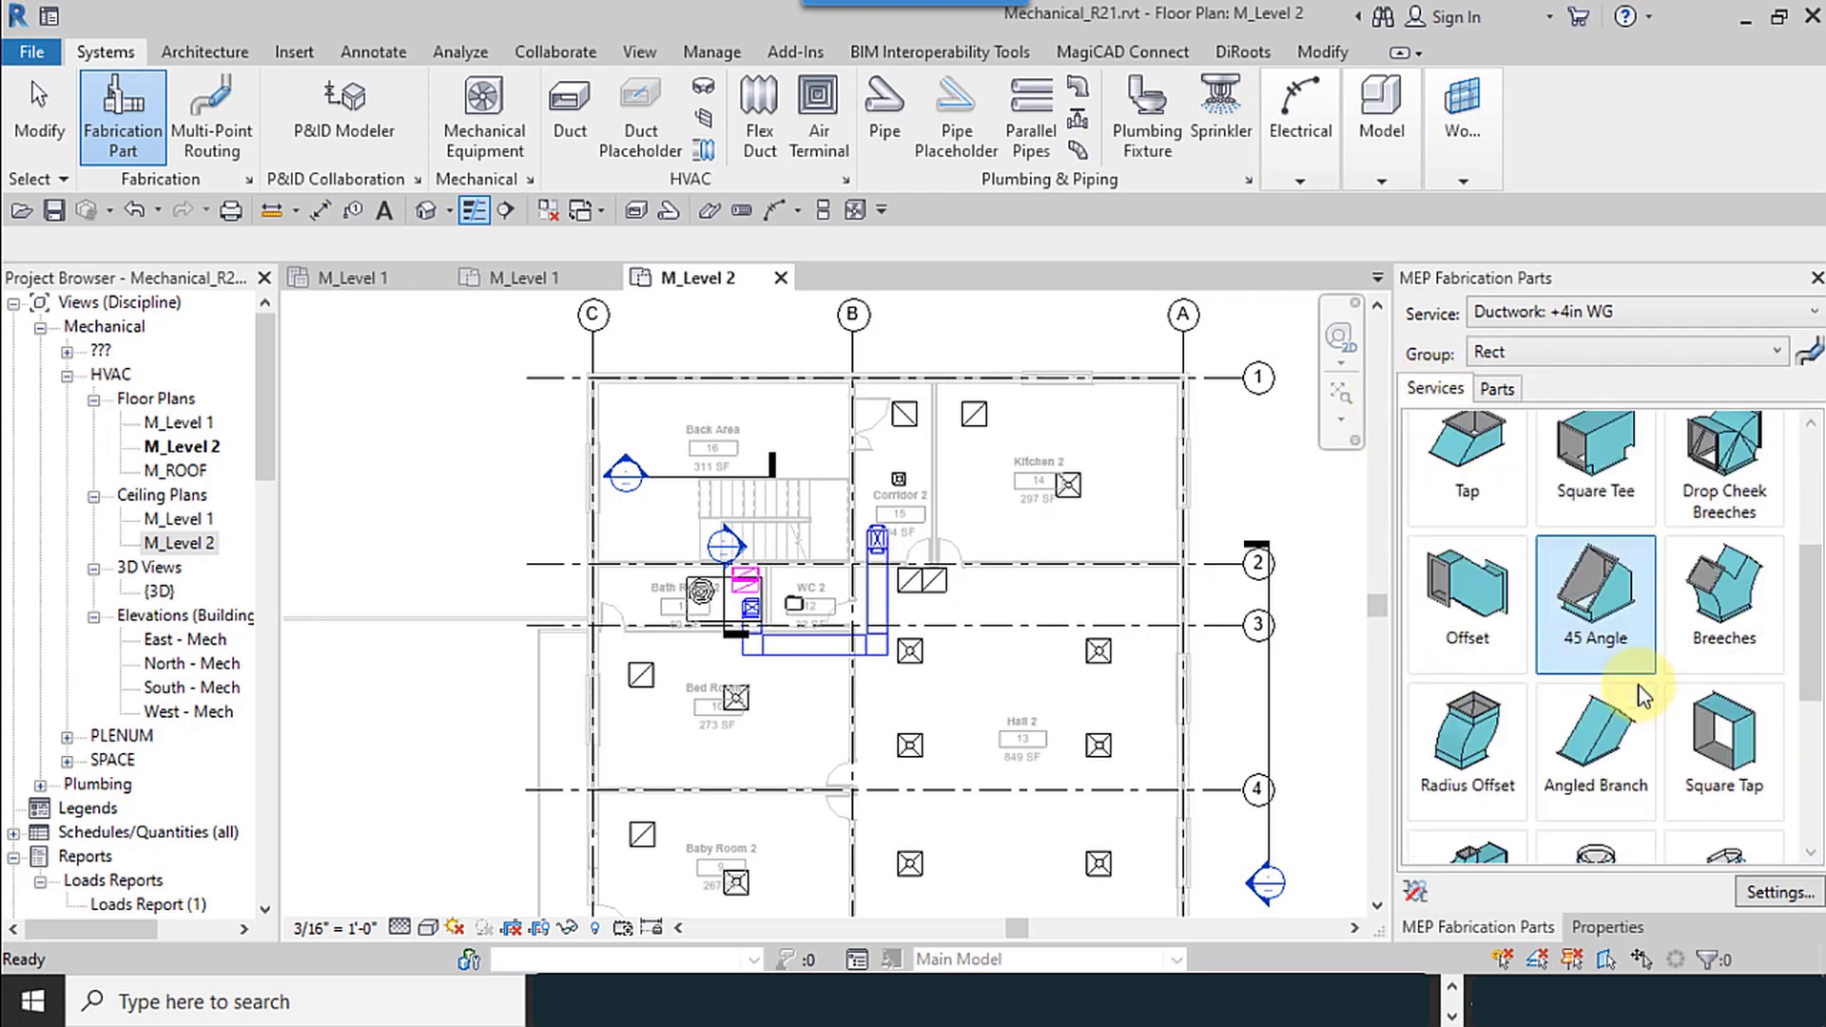
pyautogui.scroll(3, 1570, 774)
pyautogui.click(1562, 315)
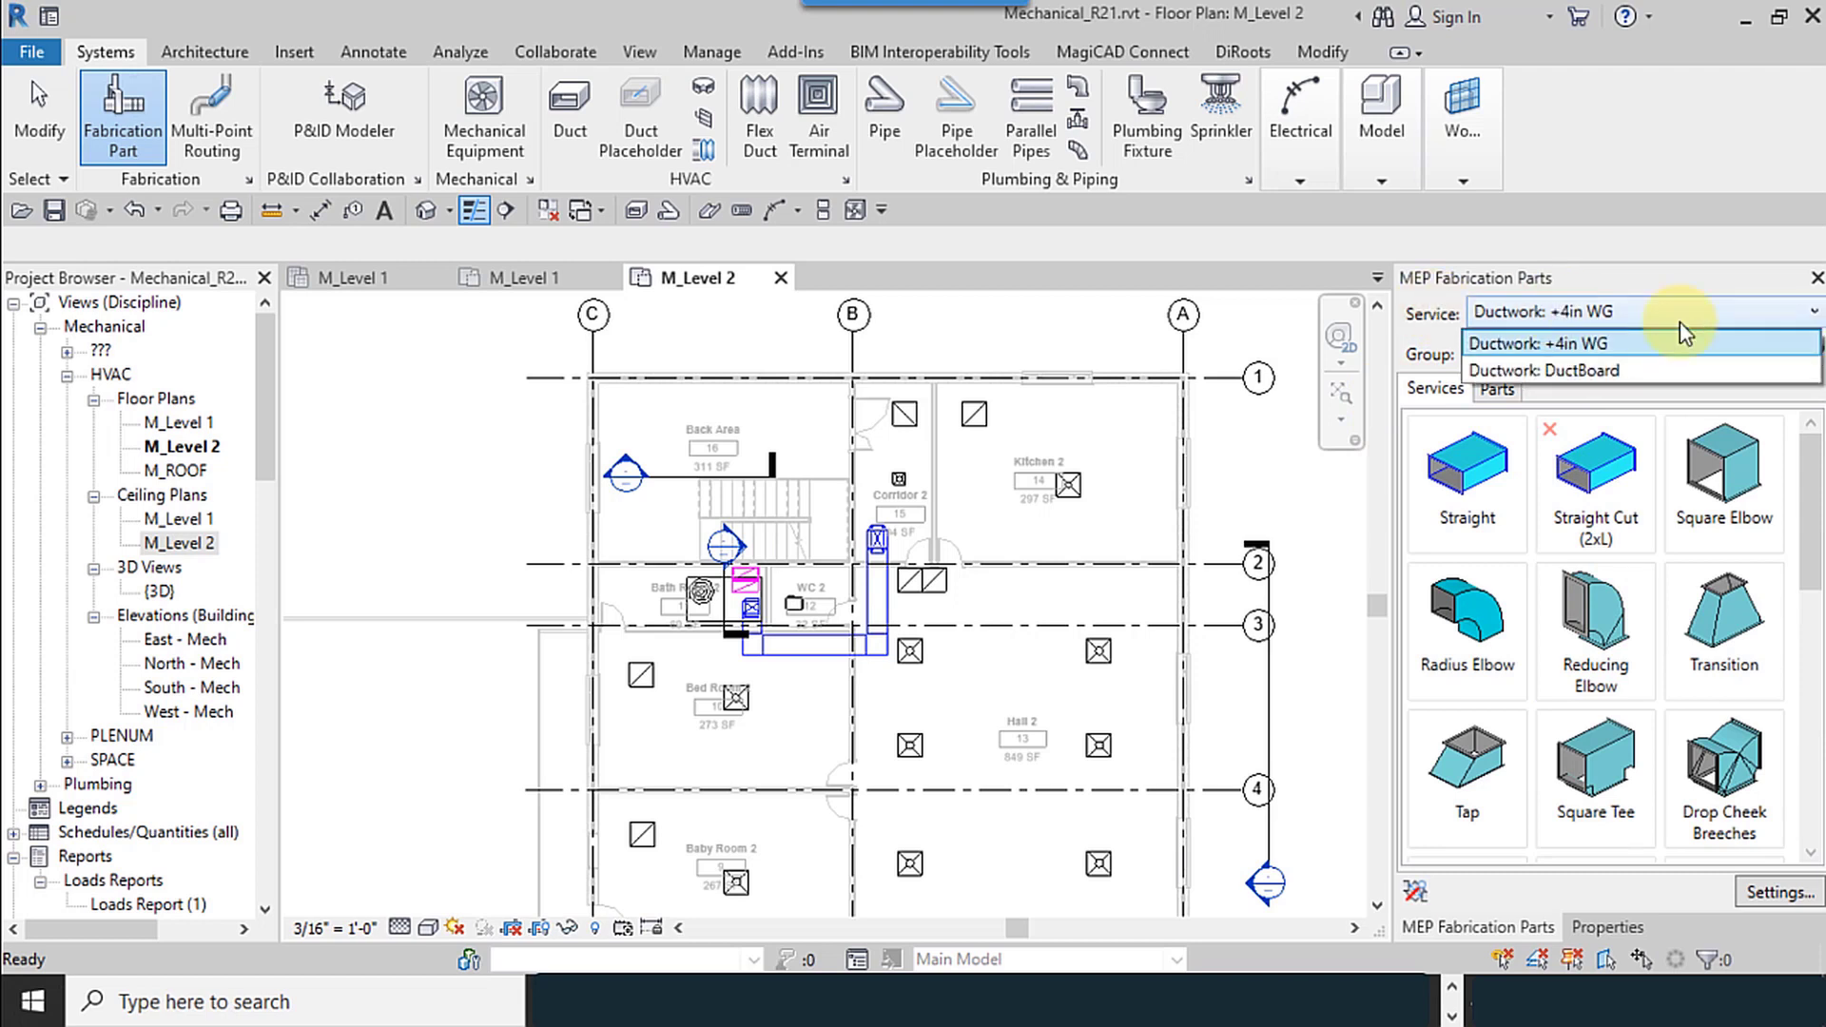
pyautogui.click(1566, 346)
pyautogui.click(1569, 316)
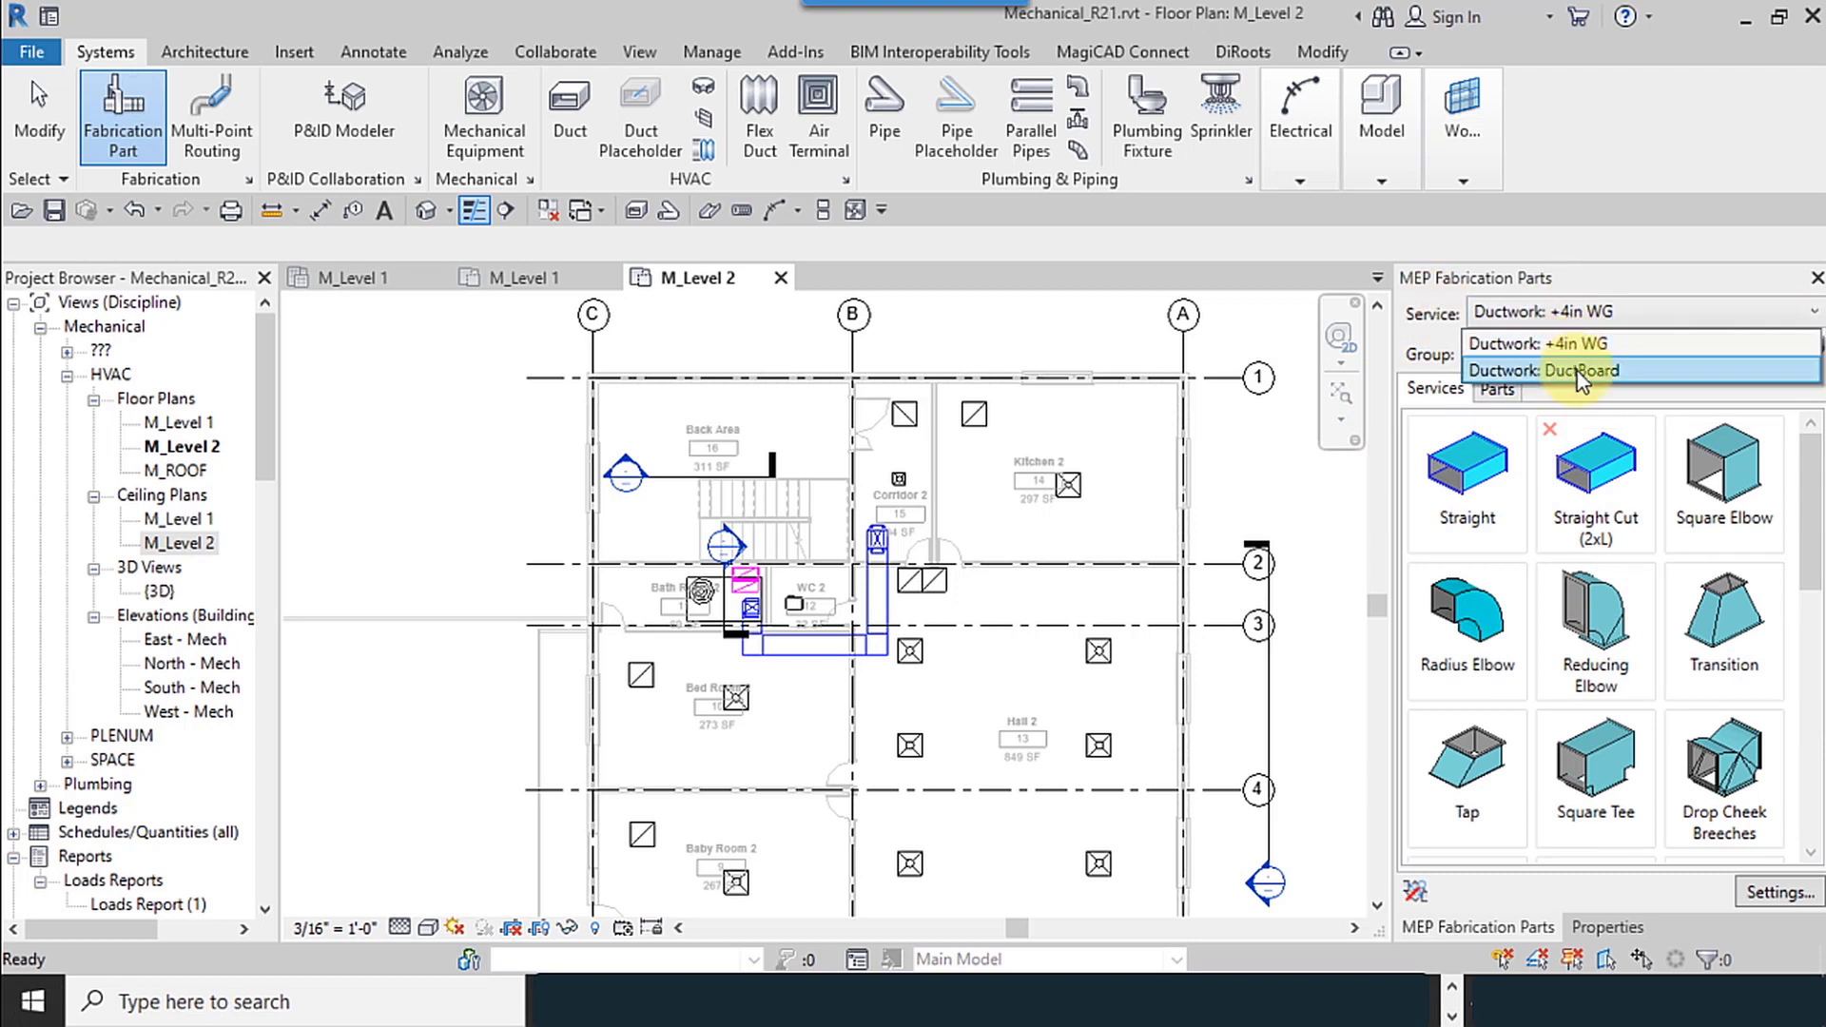
pyautogui.click(1570, 368)
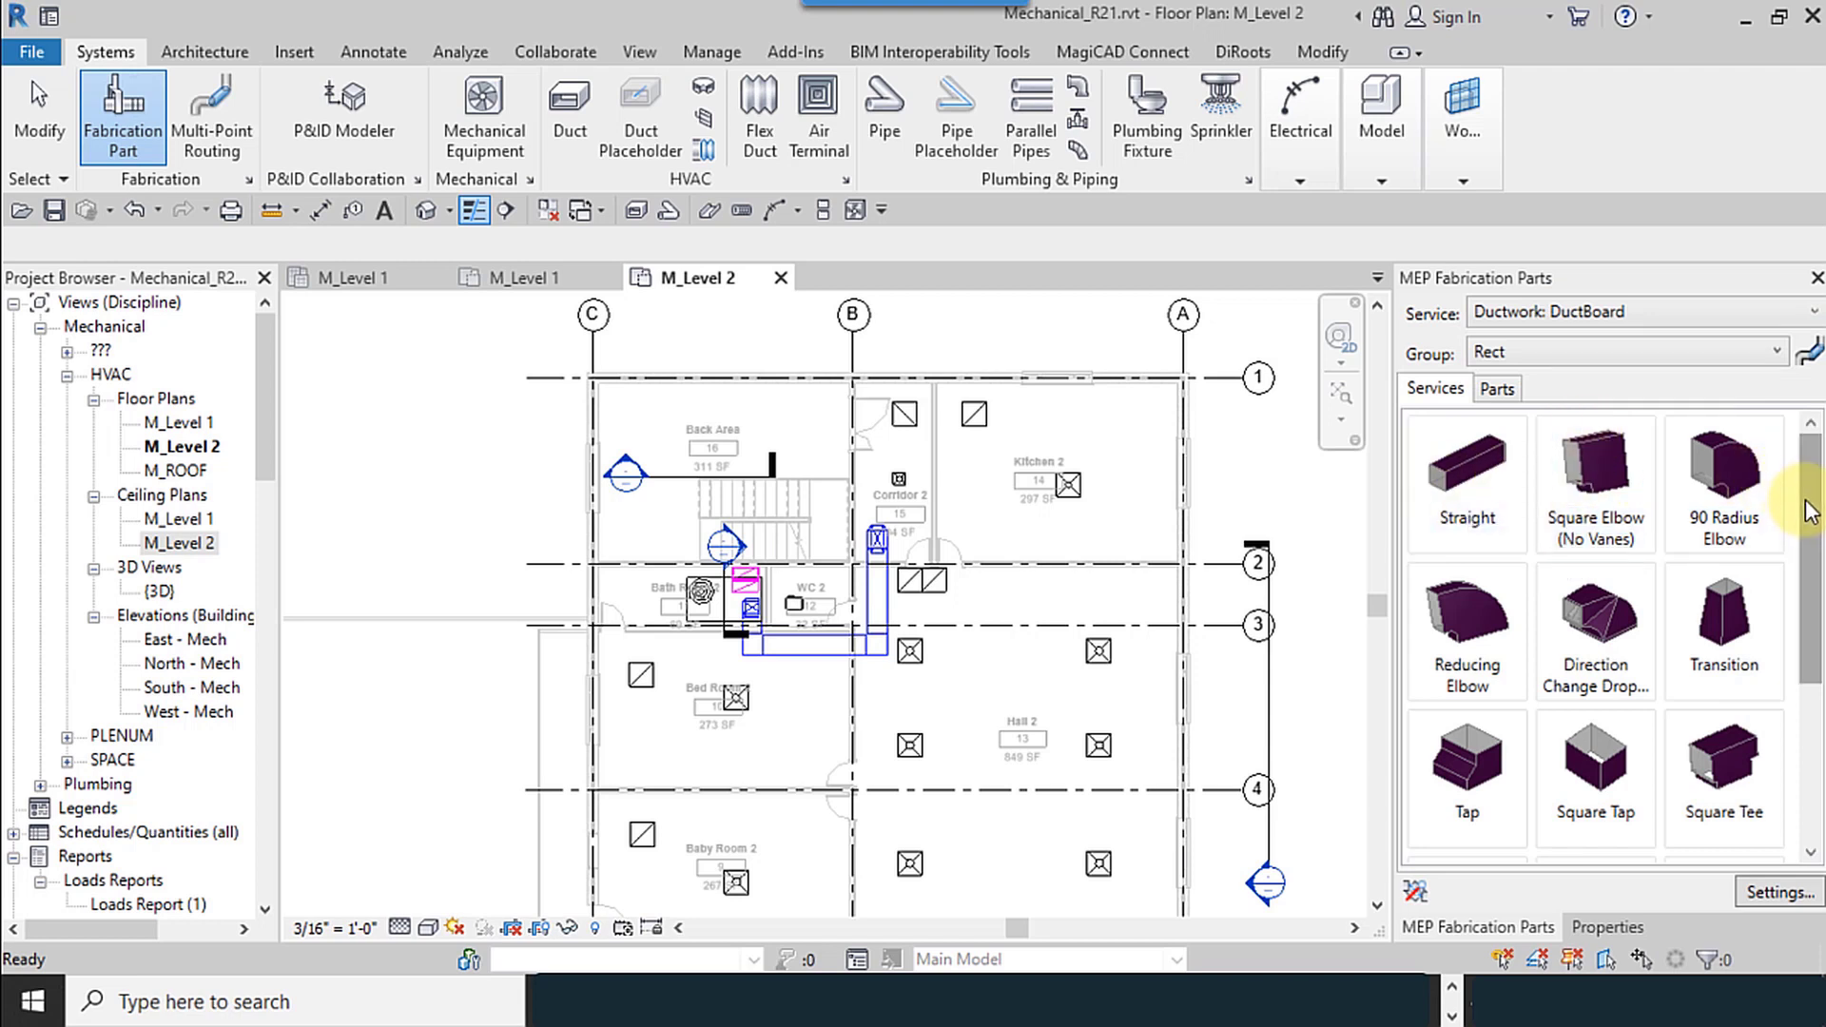
pyautogui.moveTo(1814, 552); pyautogui.dragTo(1812, 447)
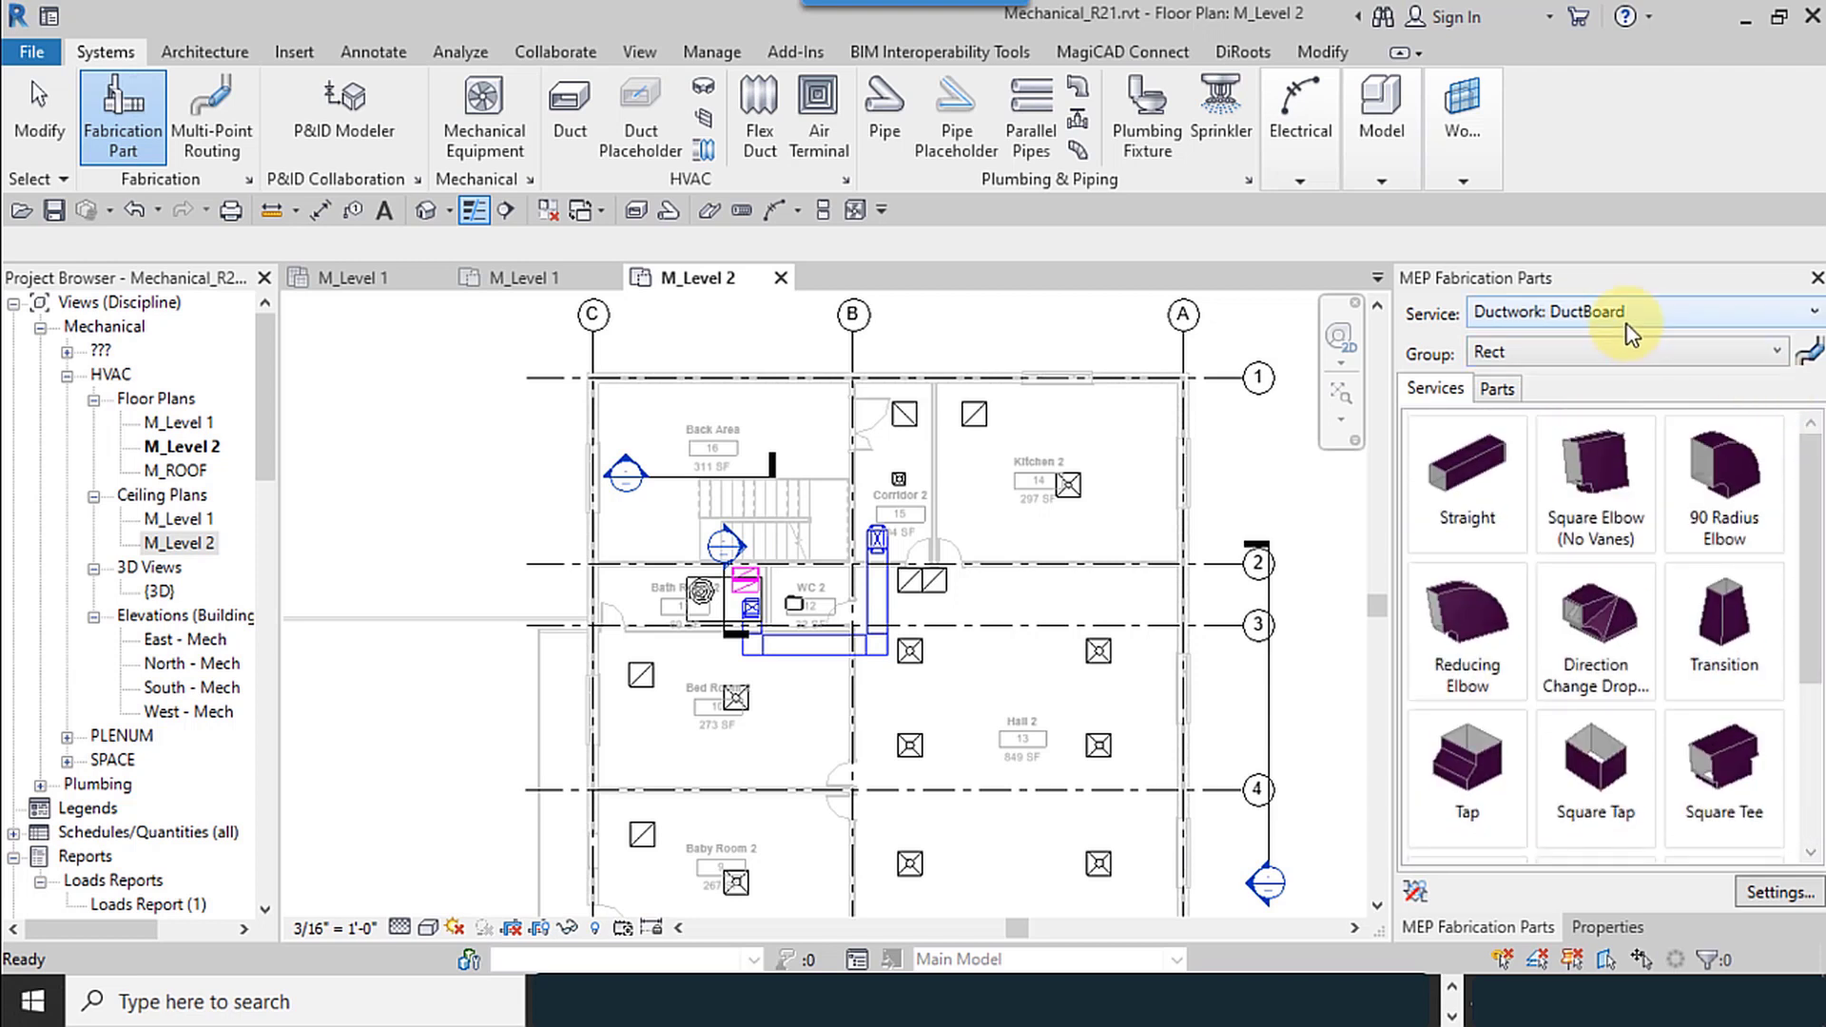
pyautogui.click(1579, 312)
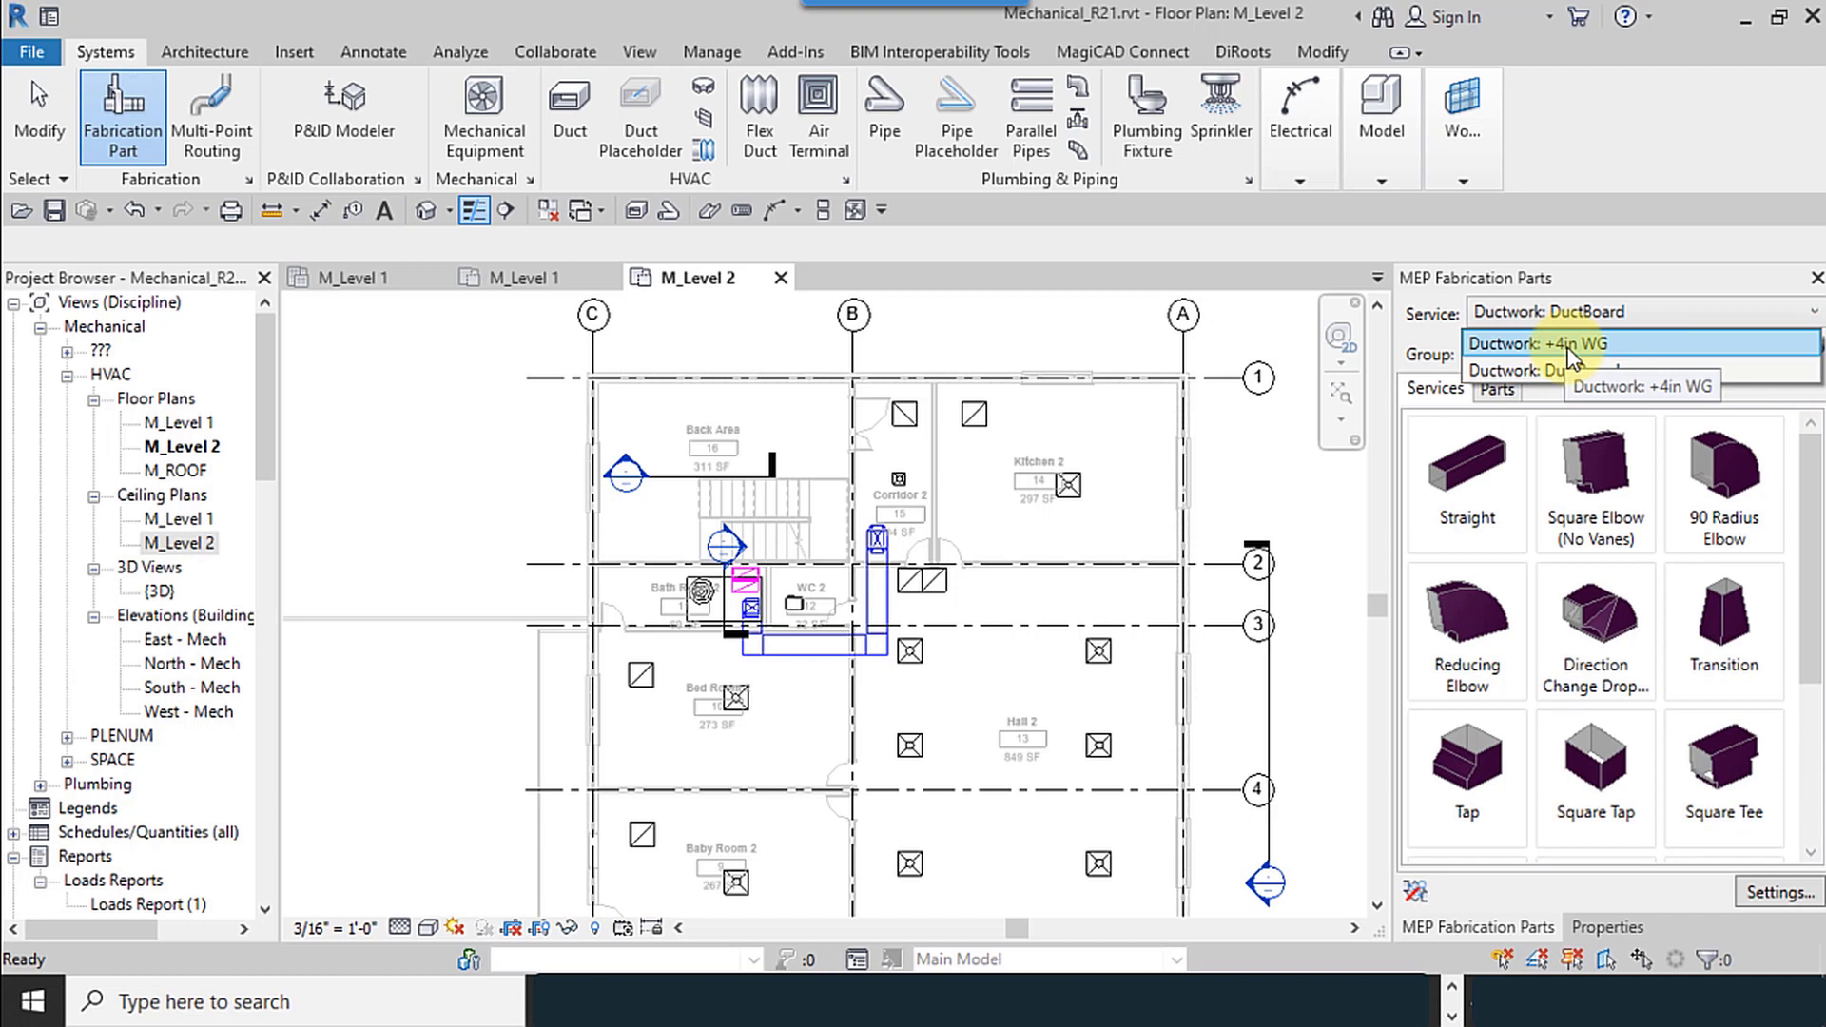
pyautogui.click(1585, 350)
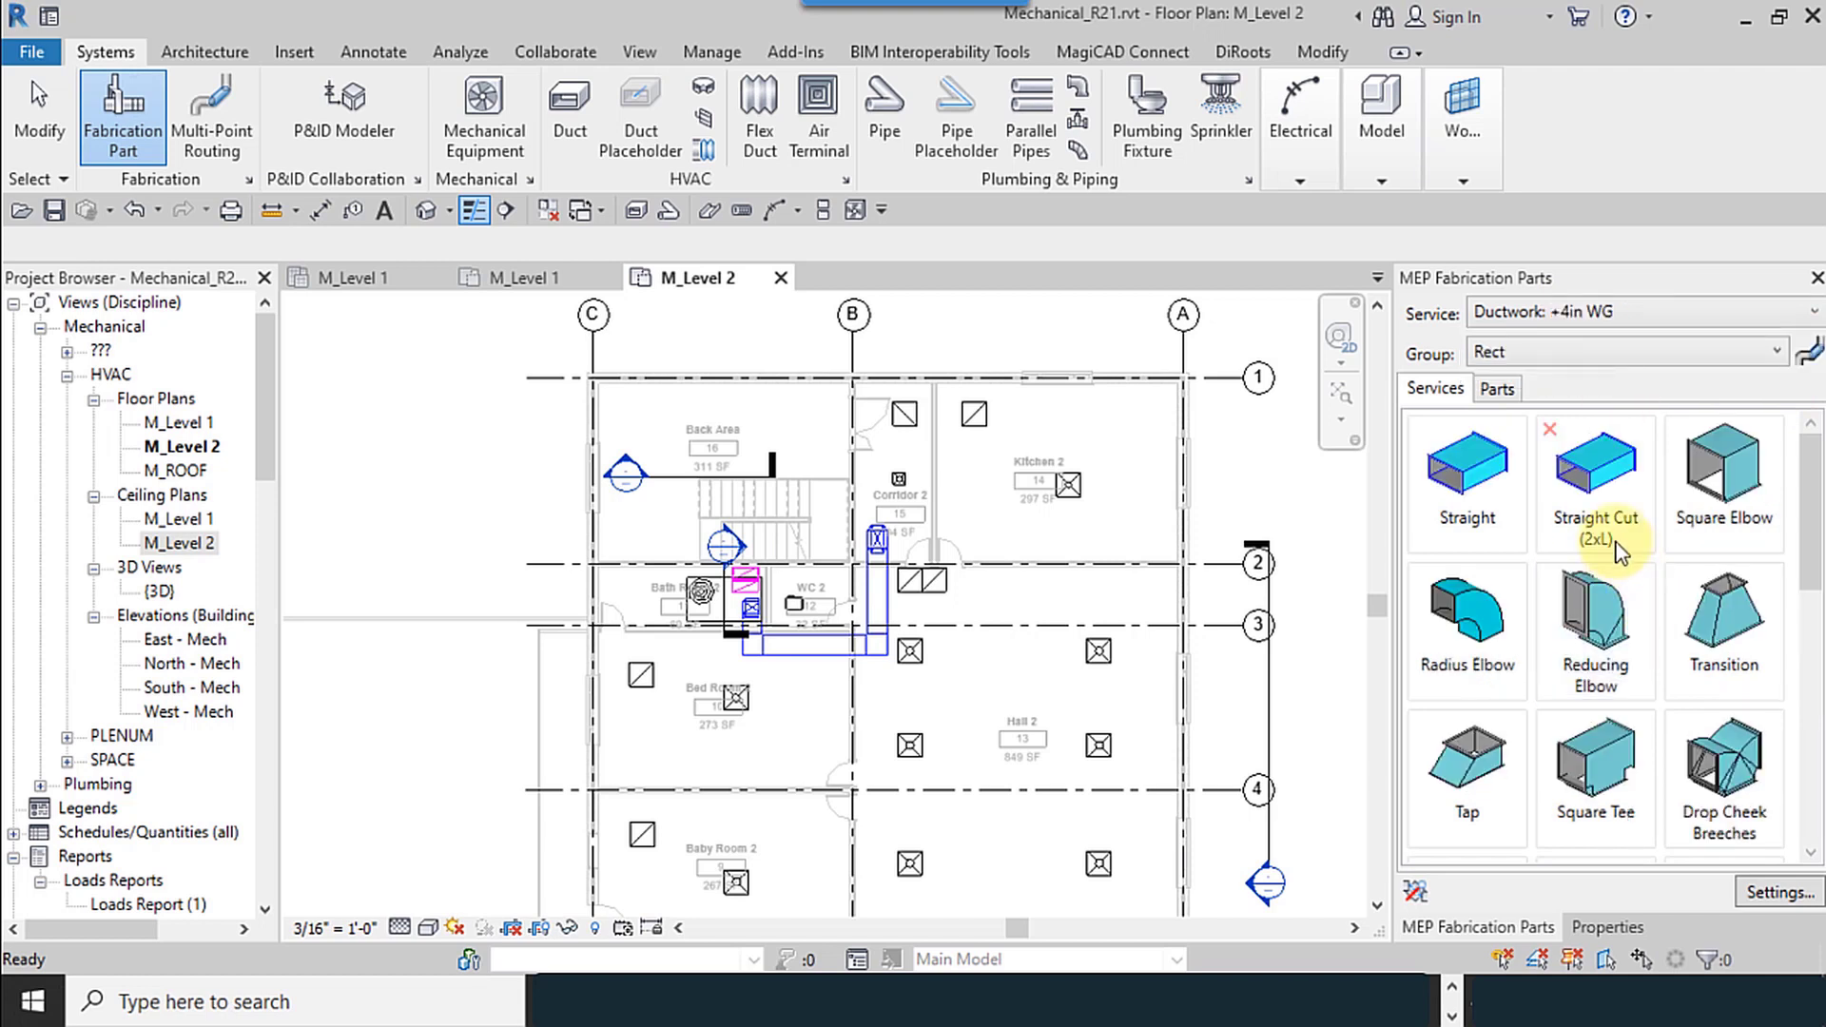
# Browse the Round, grille box/filter plenum, Access and hanger part groups
pyautogui.click(1507, 356)
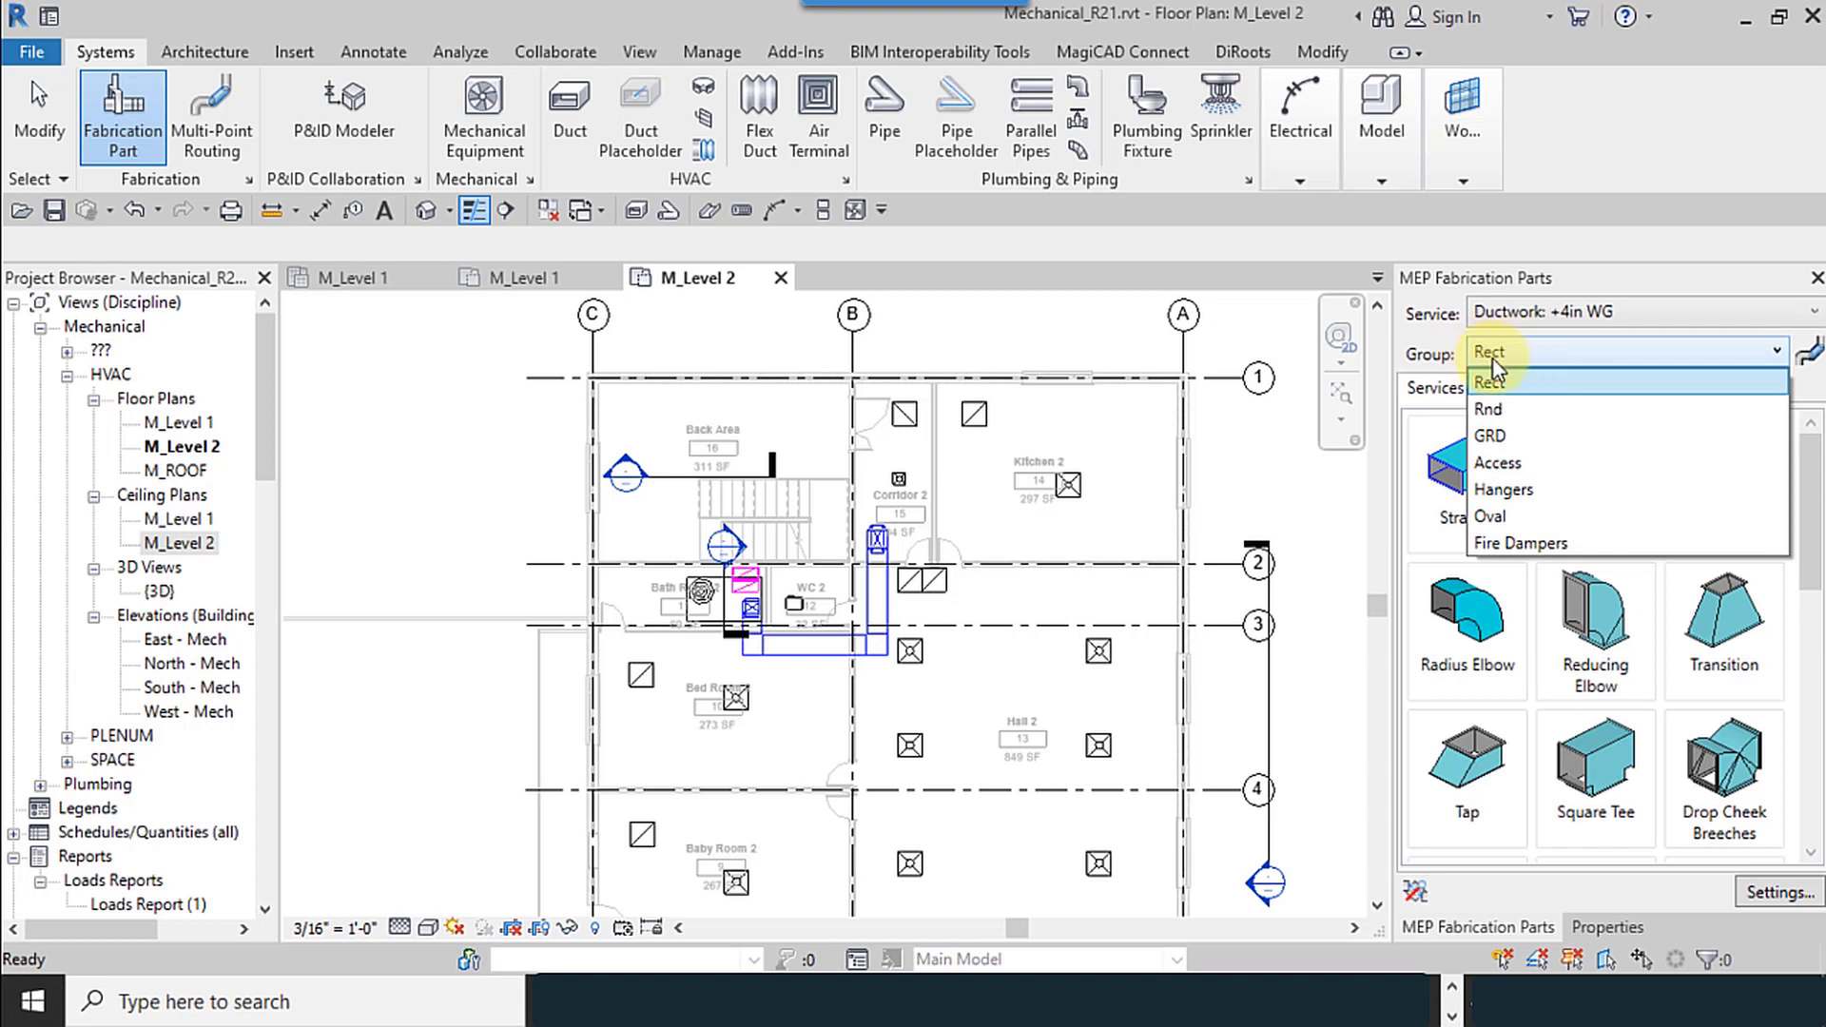
pyautogui.click(1531, 411)
pyautogui.scroll(-3, 1625, 710)
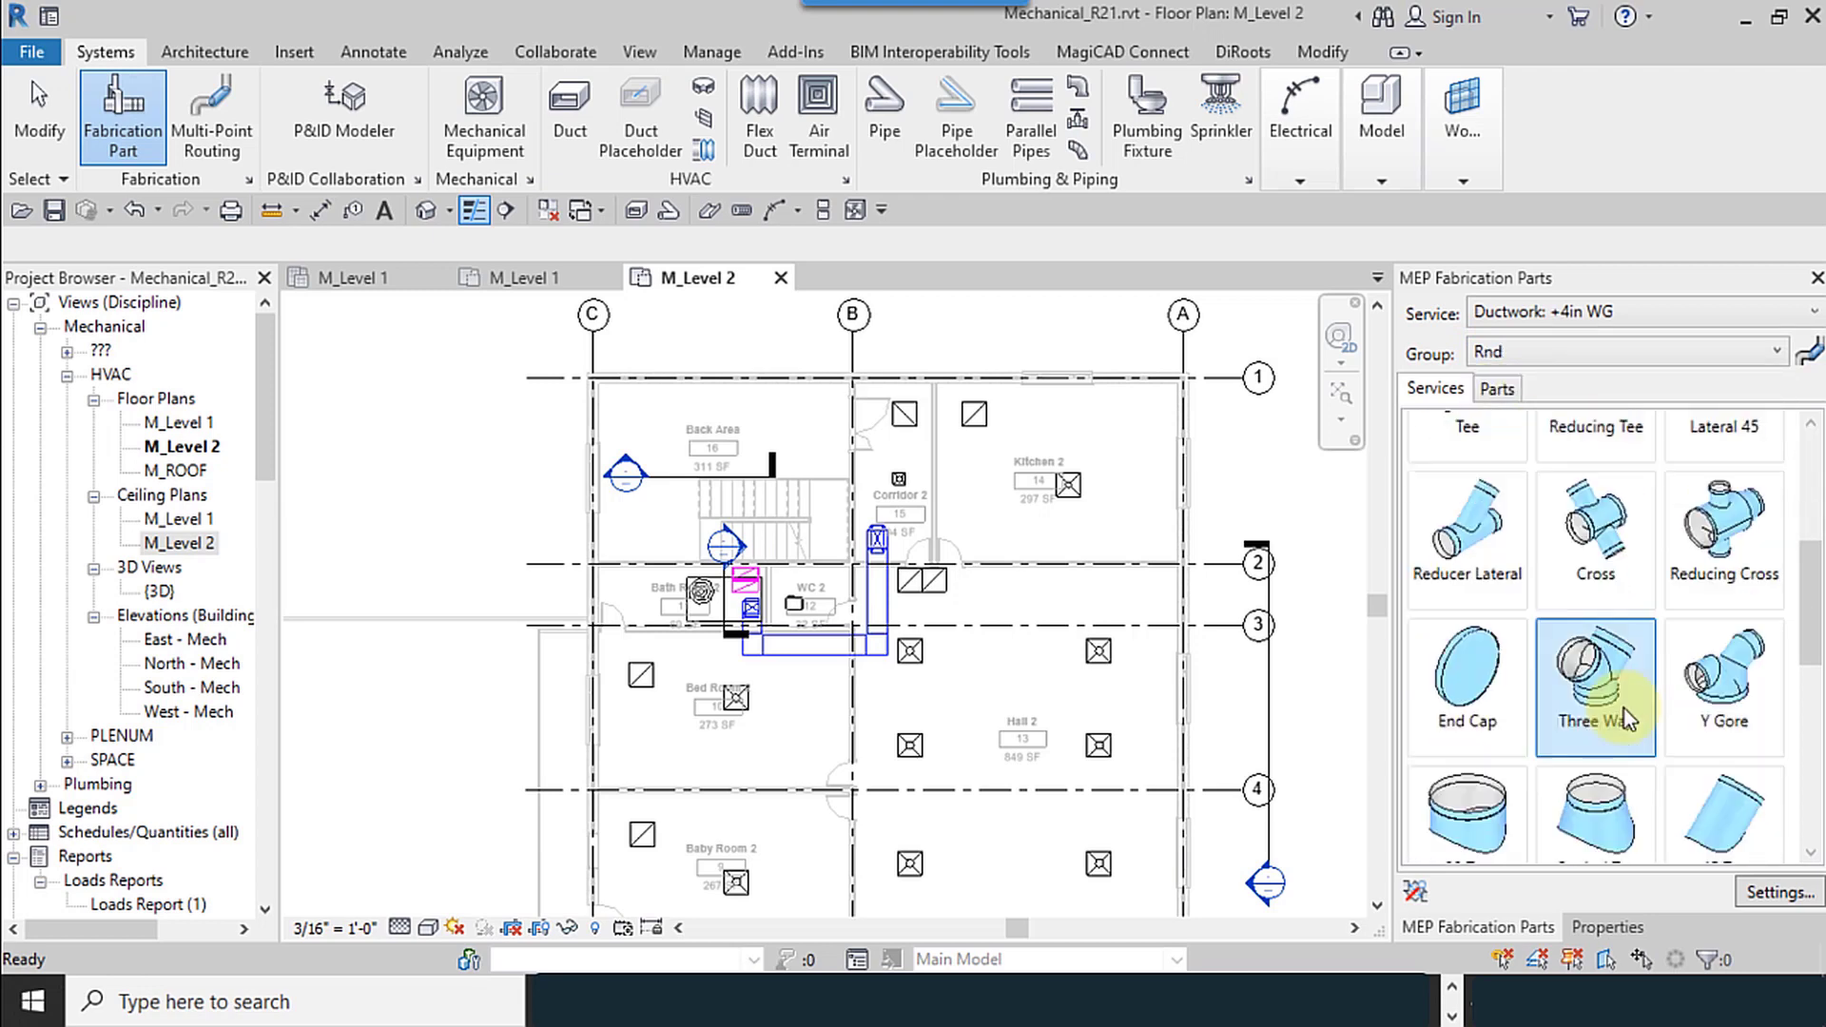
pyautogui.scroll(-5, 1625, 720)
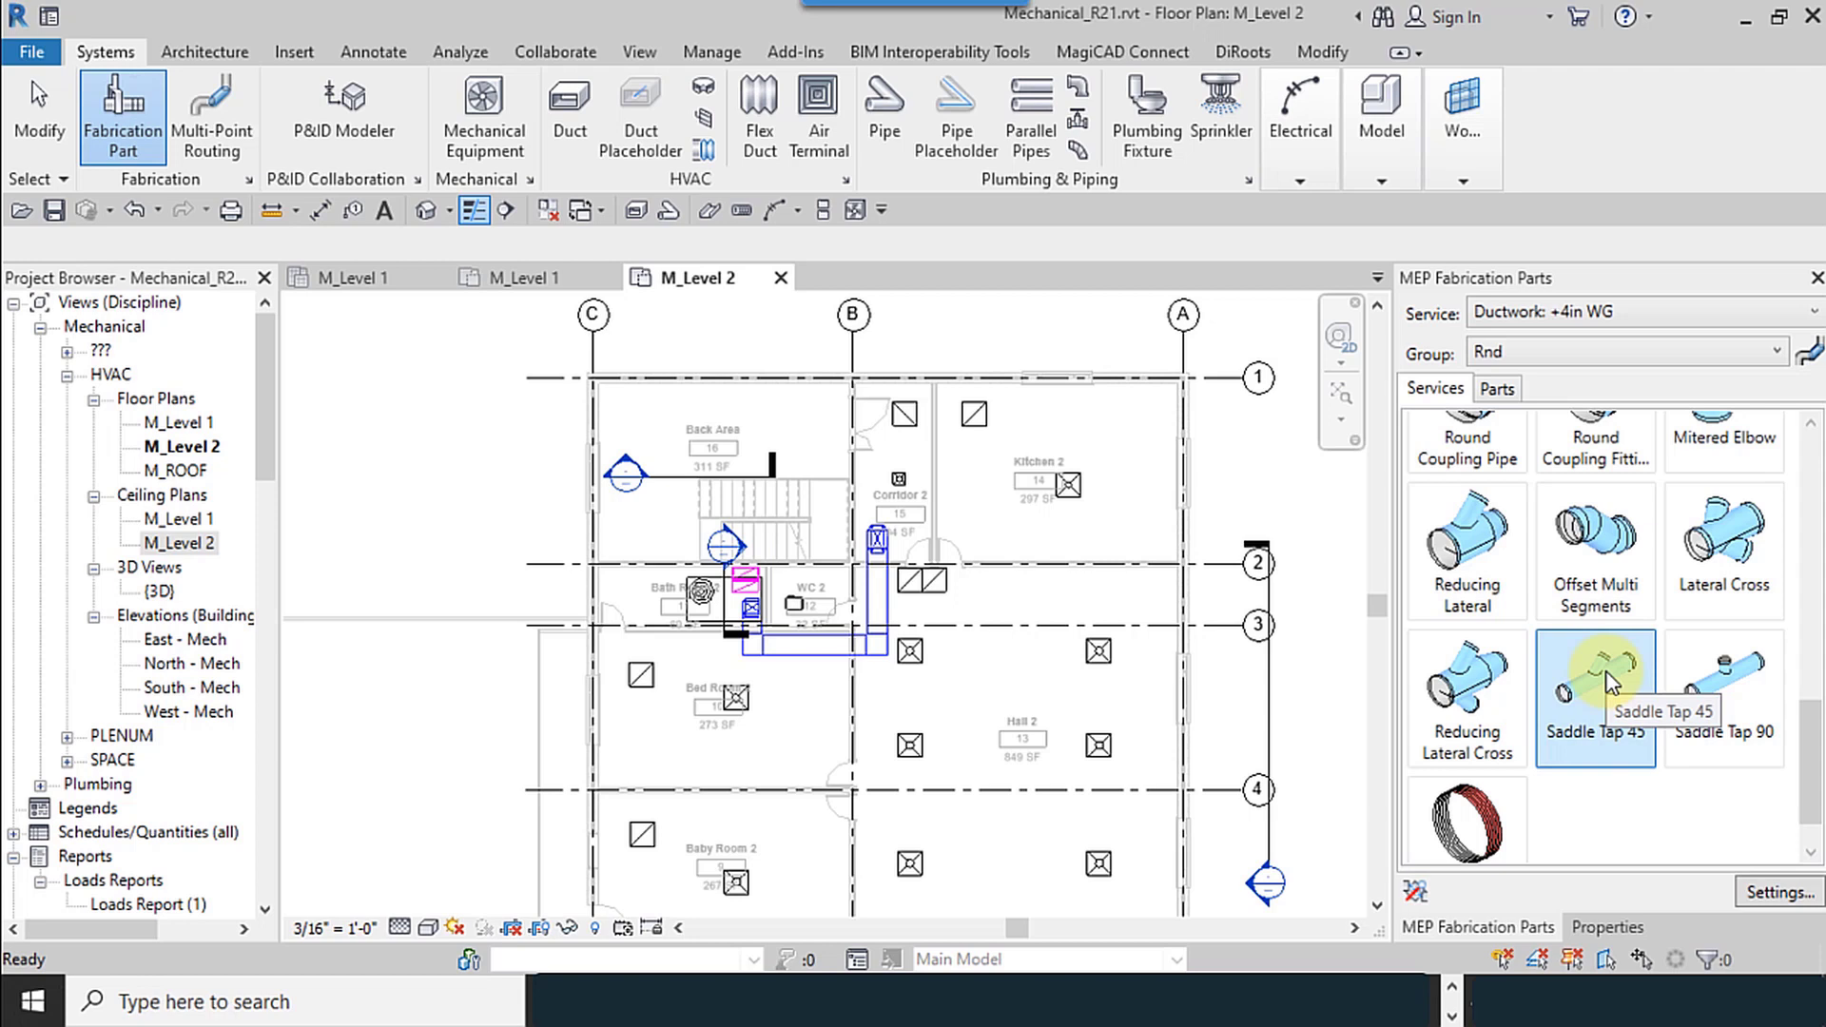
pyautogui.scroll(-1, 1607, 683)
pyautogui.click(1515, 356)
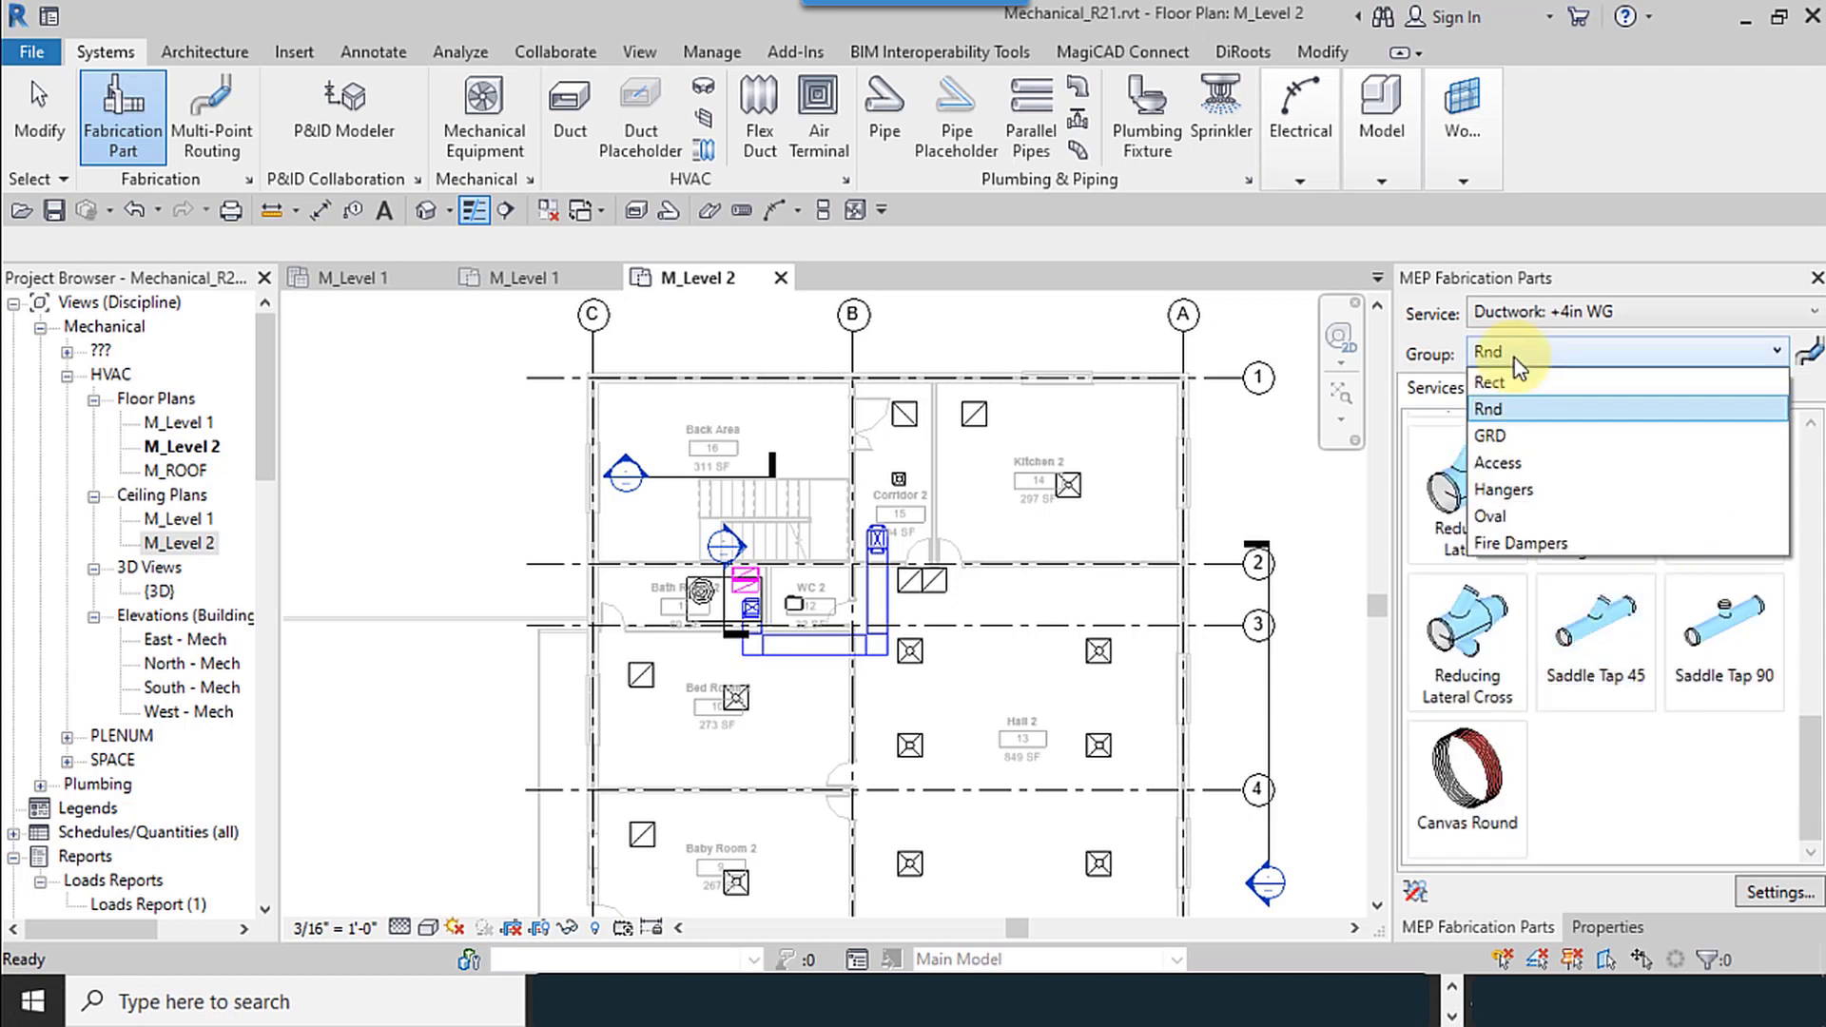
pyautogui.click(1515, 432)
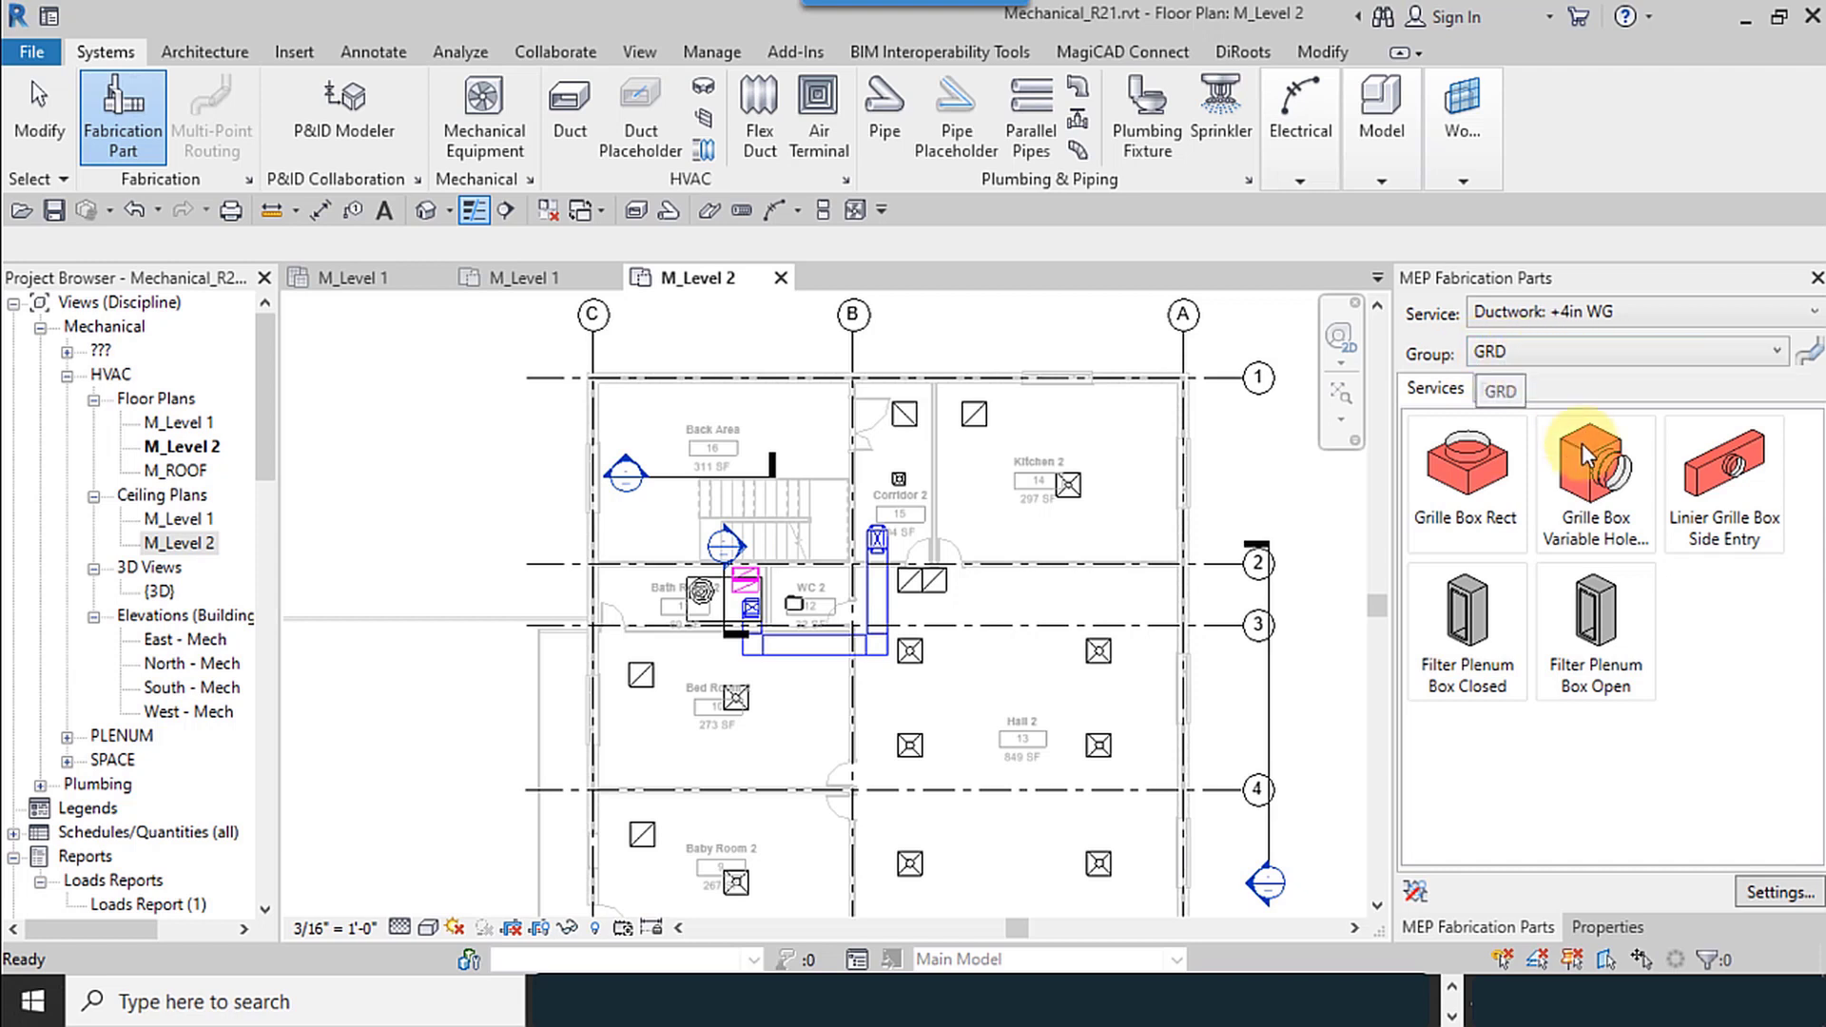
pyautogui.click(1520, 354)
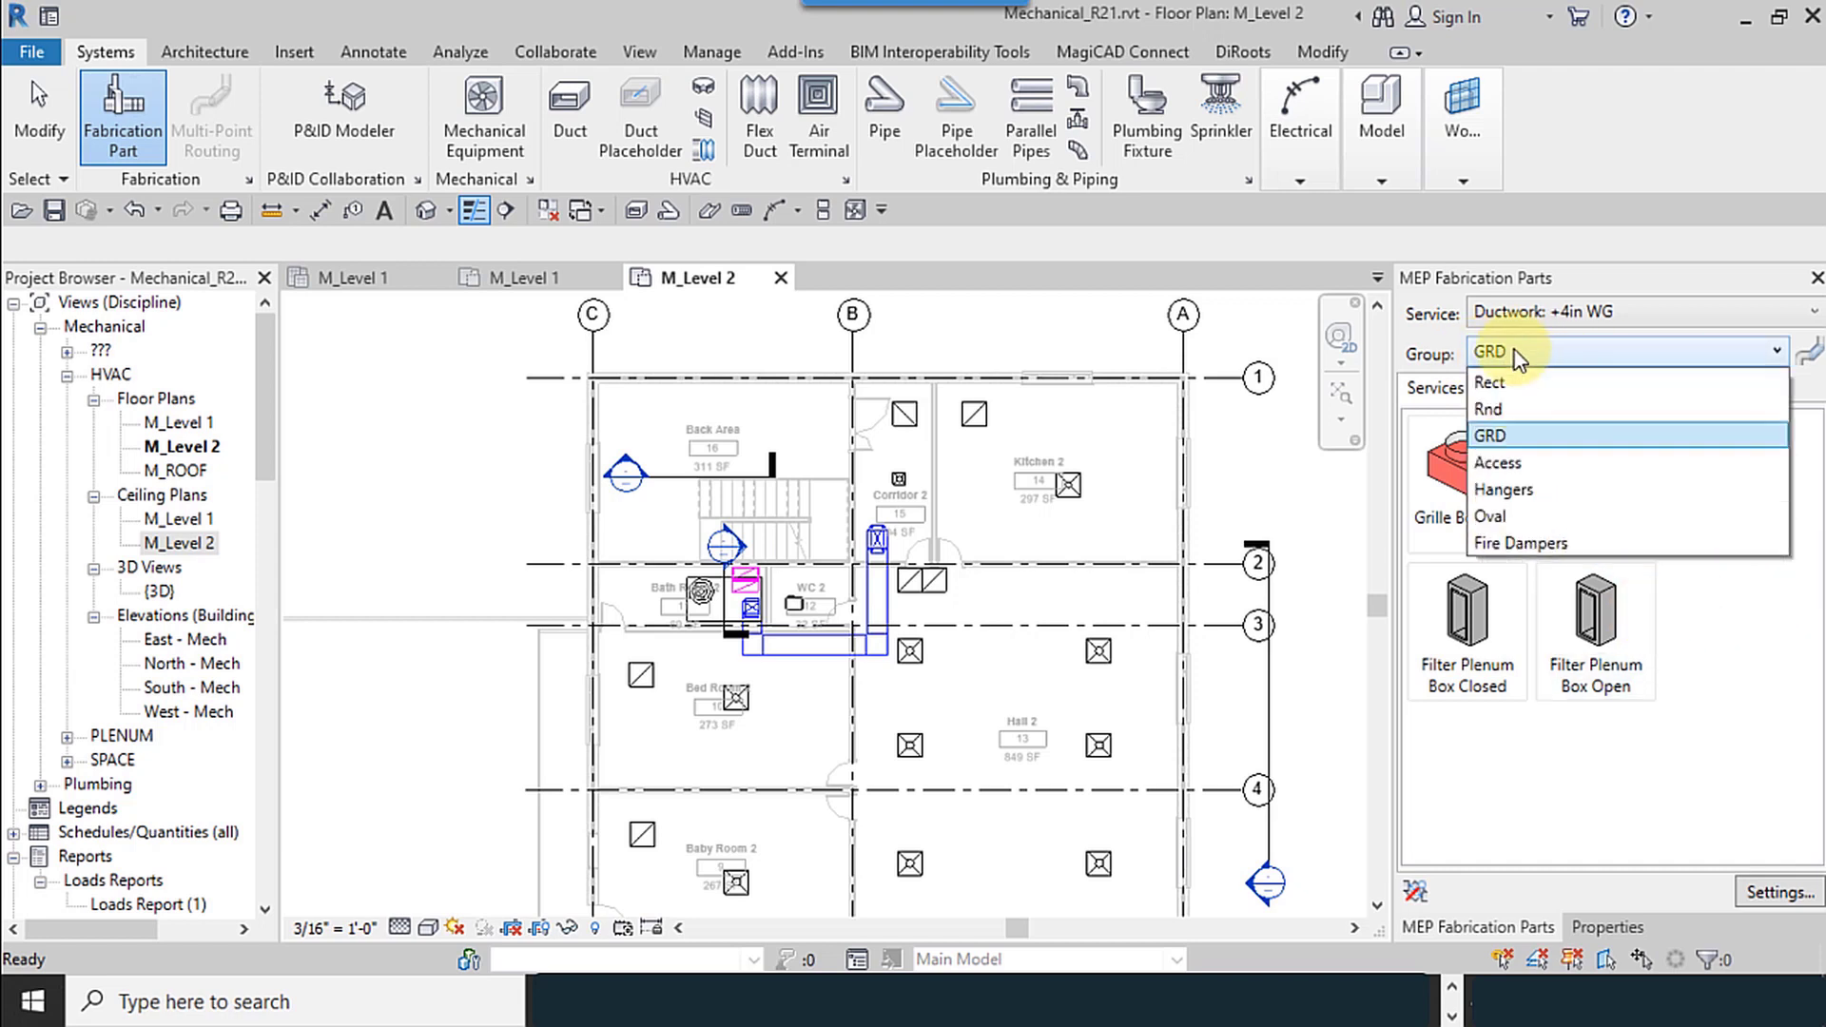
pyautogui.click(1511, 460)
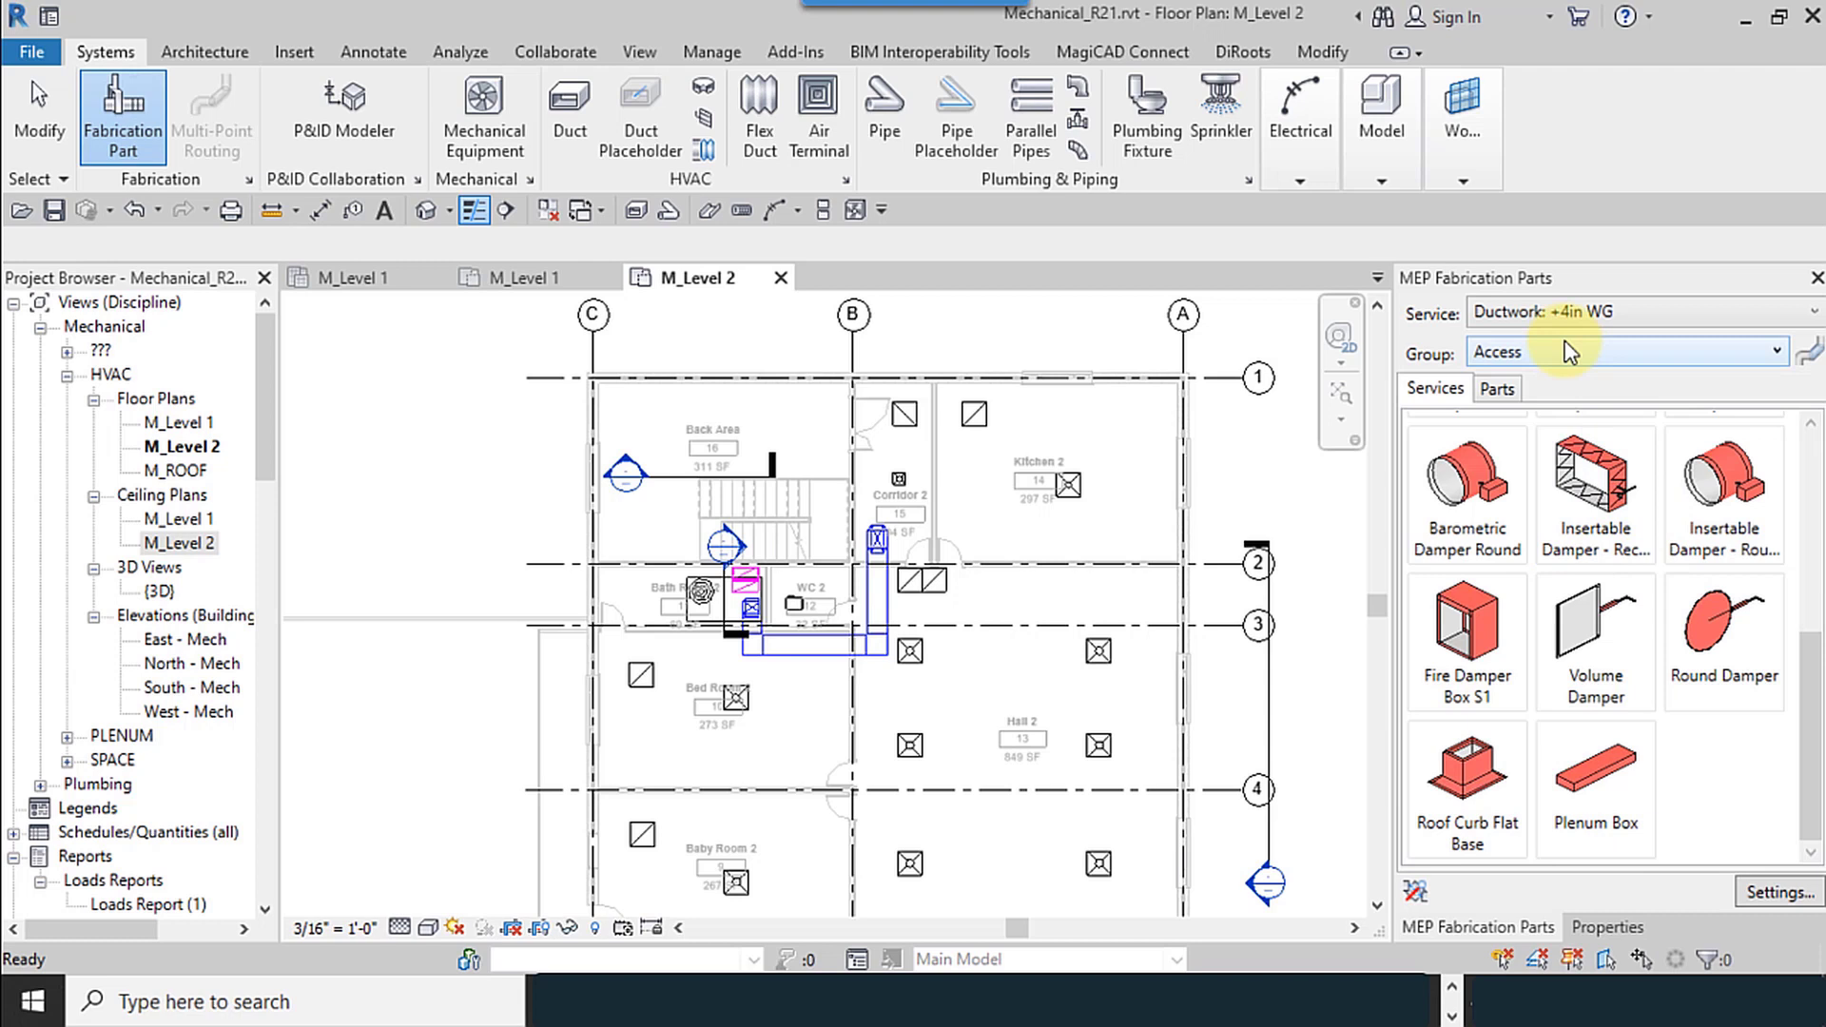
pyautogui.click(1686, 352)
pyautogui.click(1495, 491)
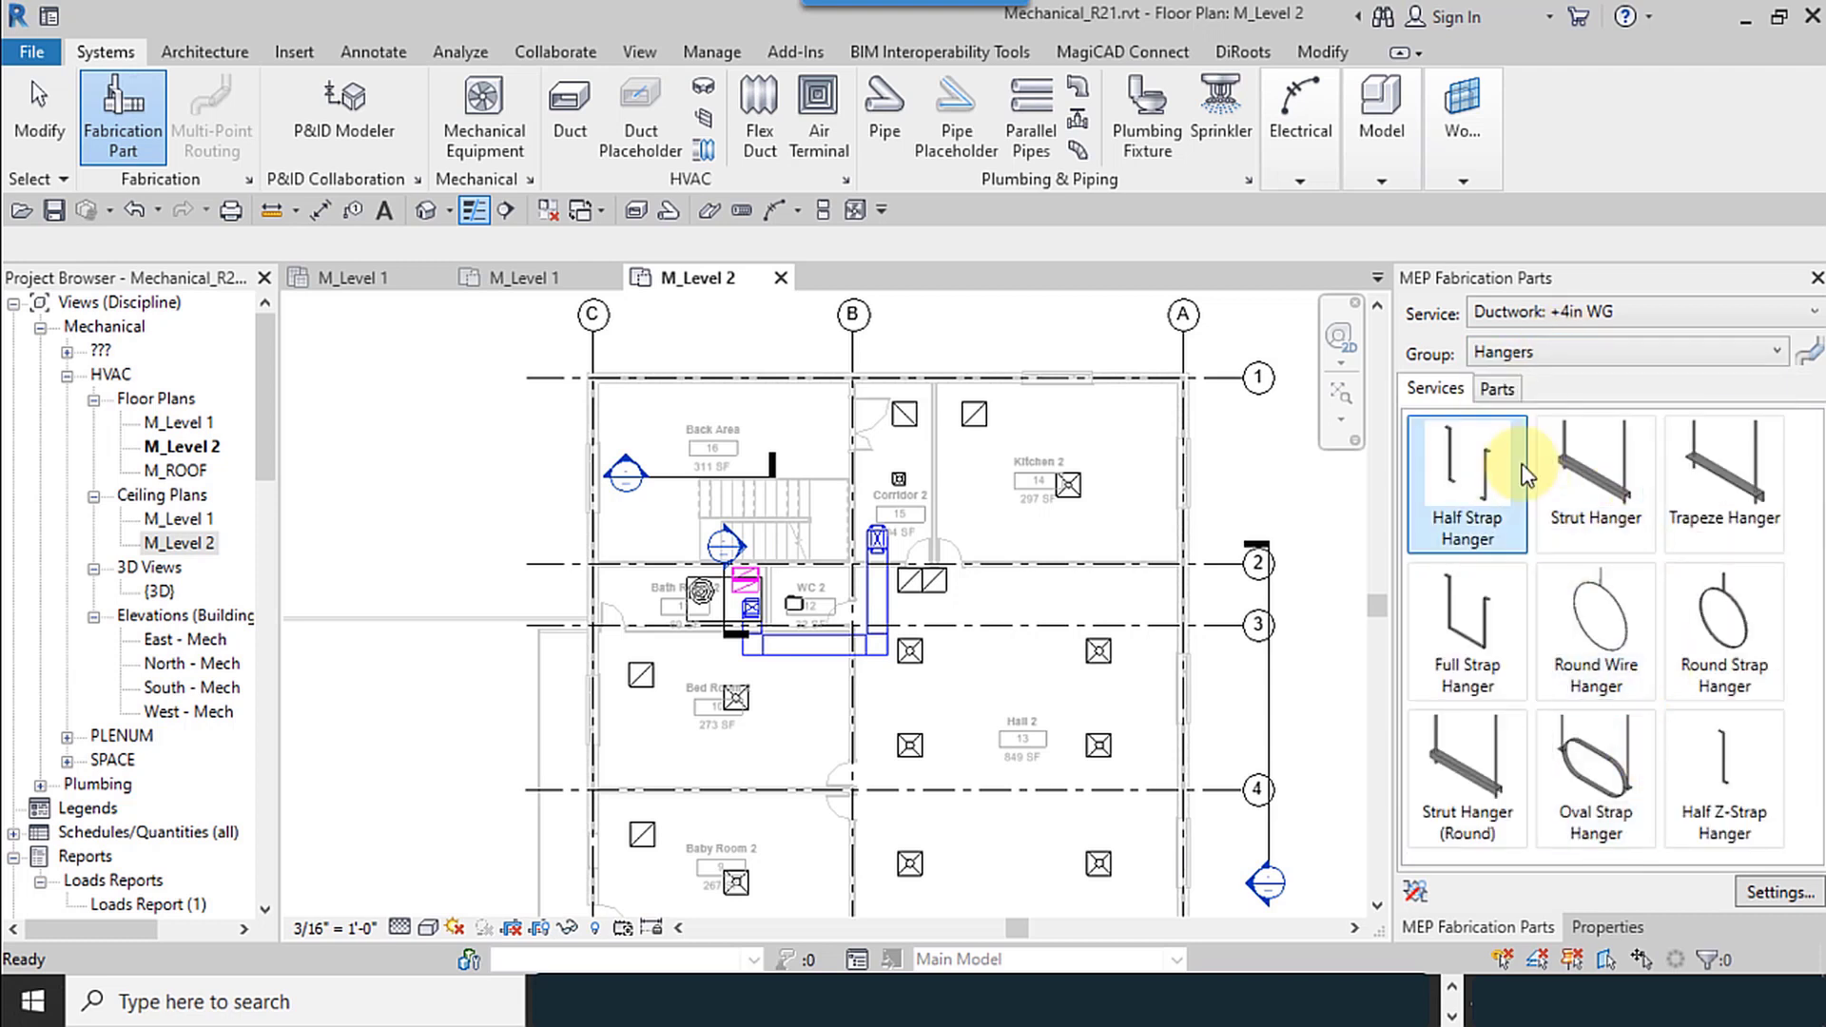
# View the Oval and Fire Dampers groups, then set the +4in WG palette to the Rect group
pyautogui.click(1569, 352)
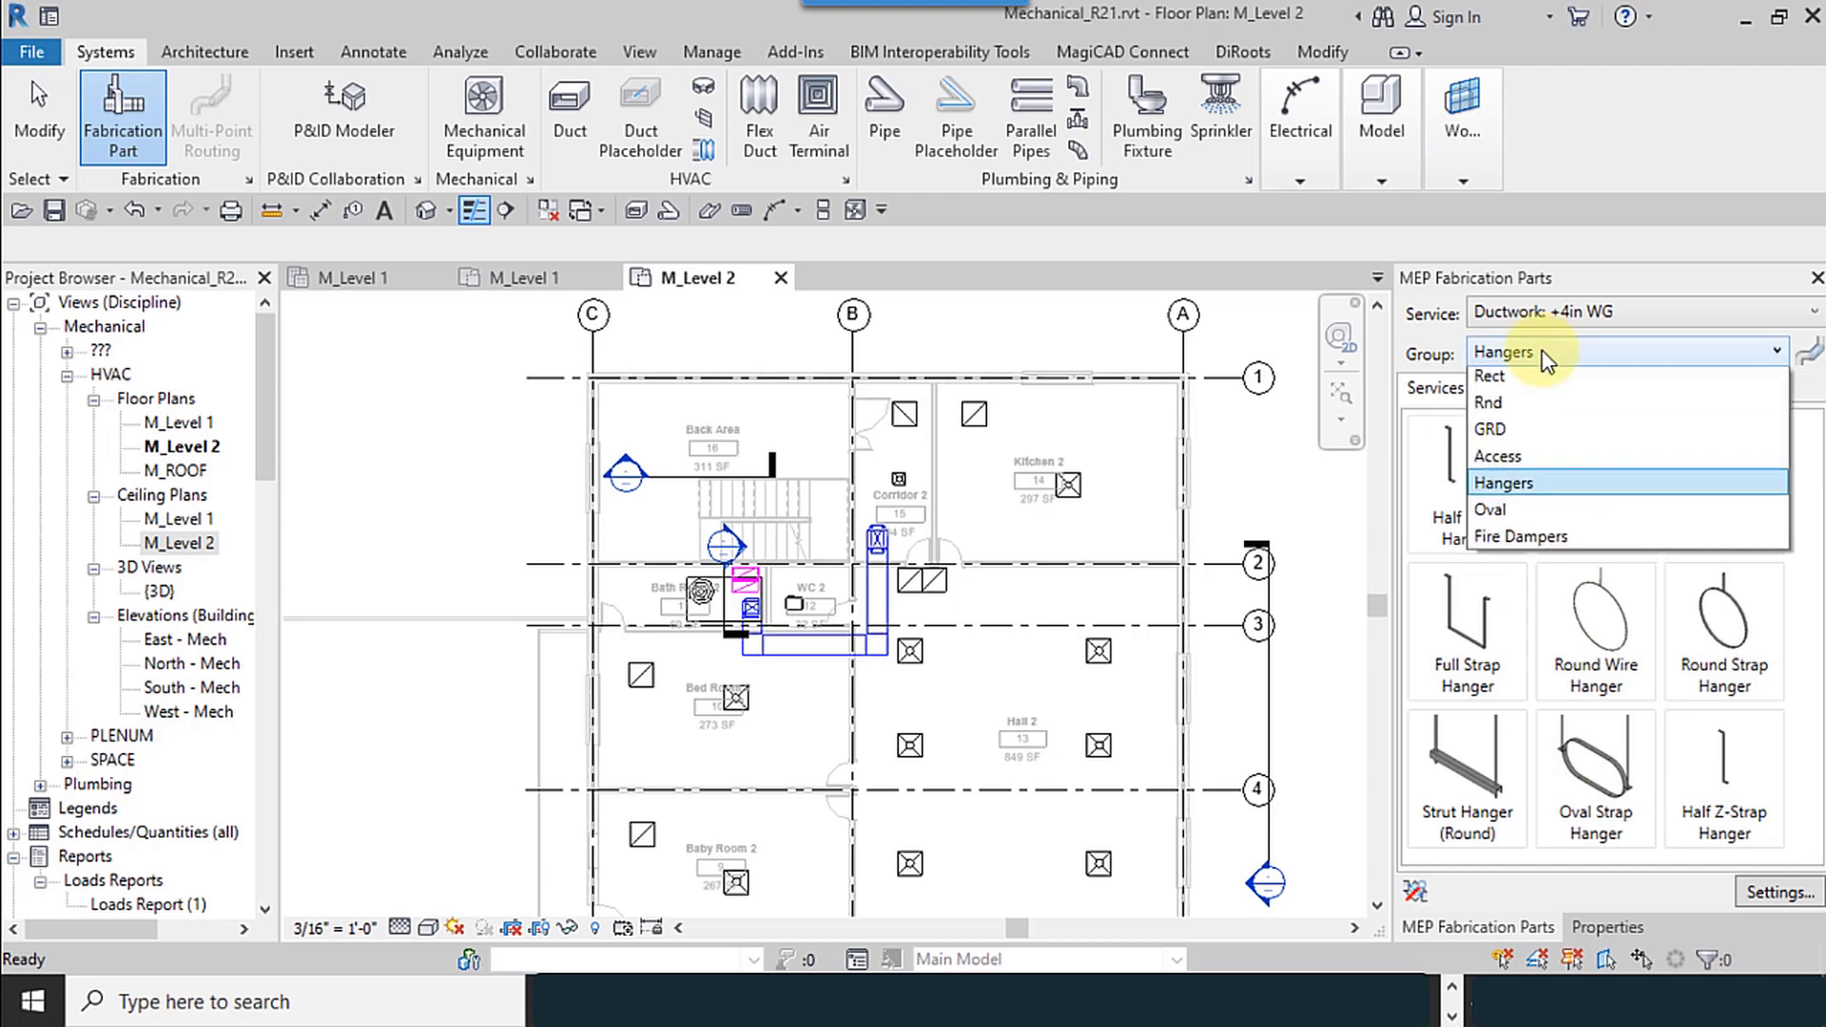
pyautogui.click(1543, 514)
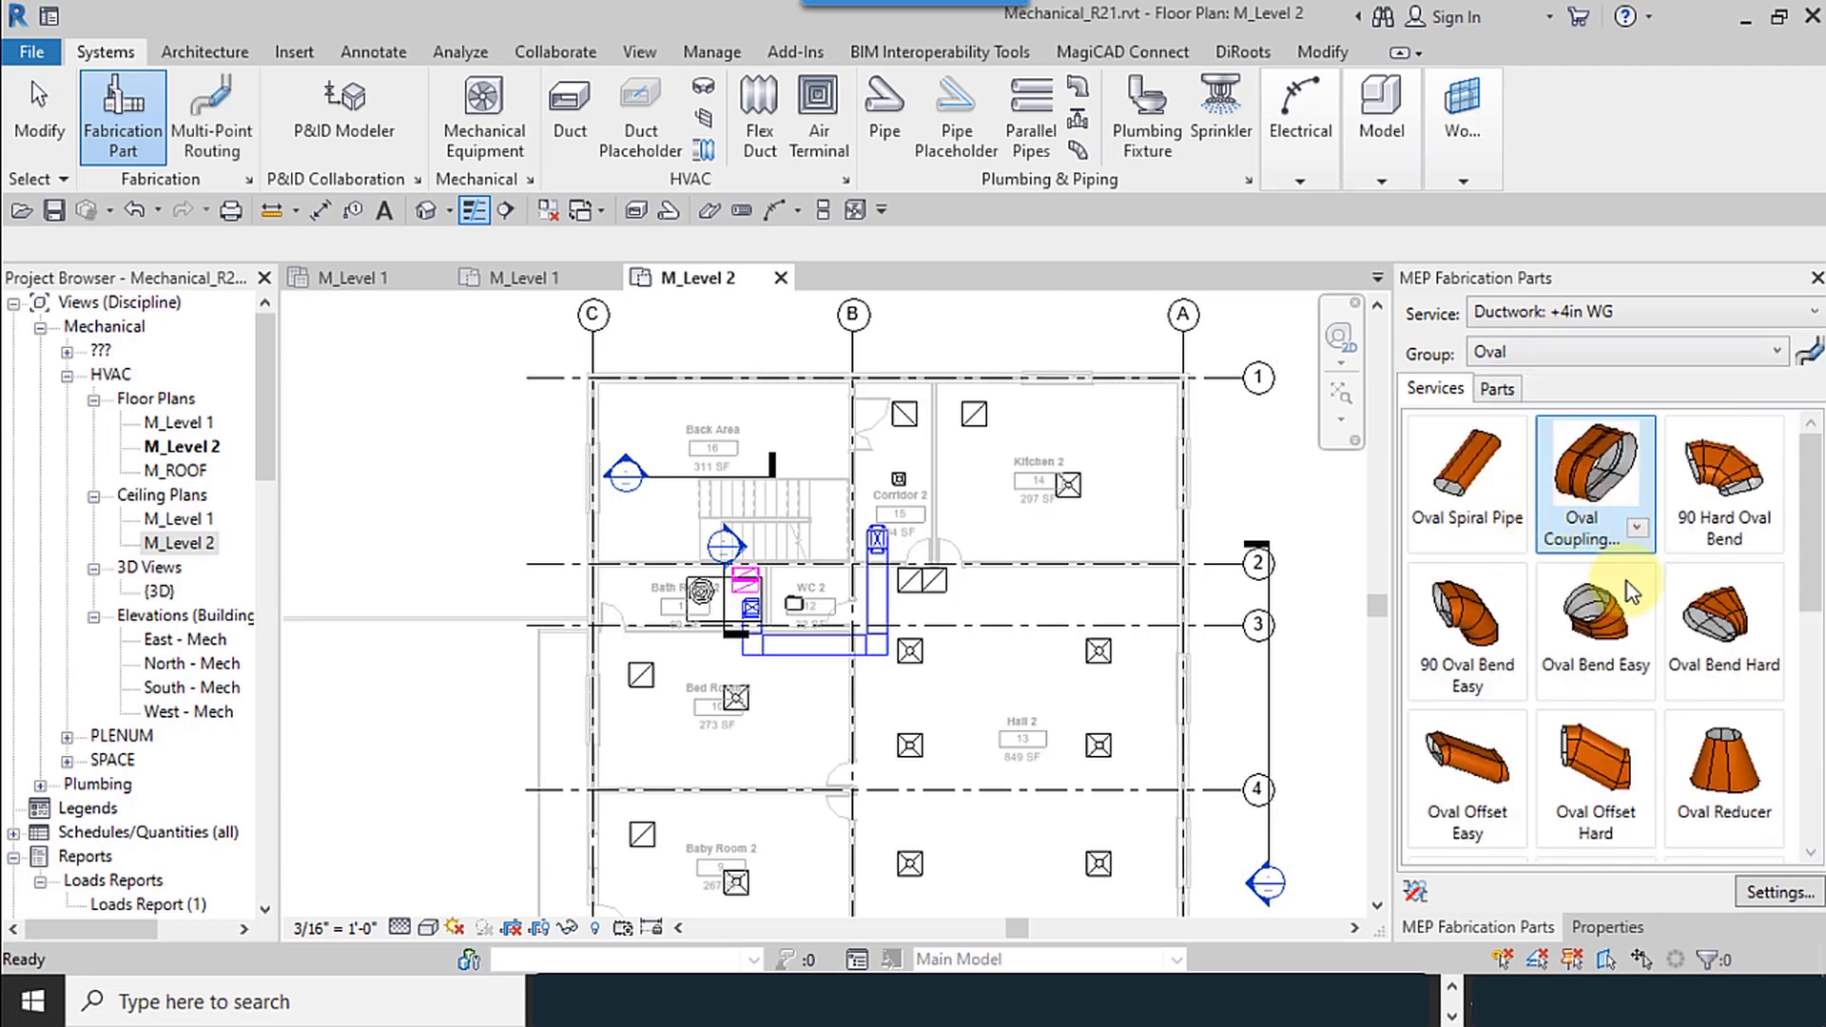
pyautogui.scroll(-5, 1608, 609)
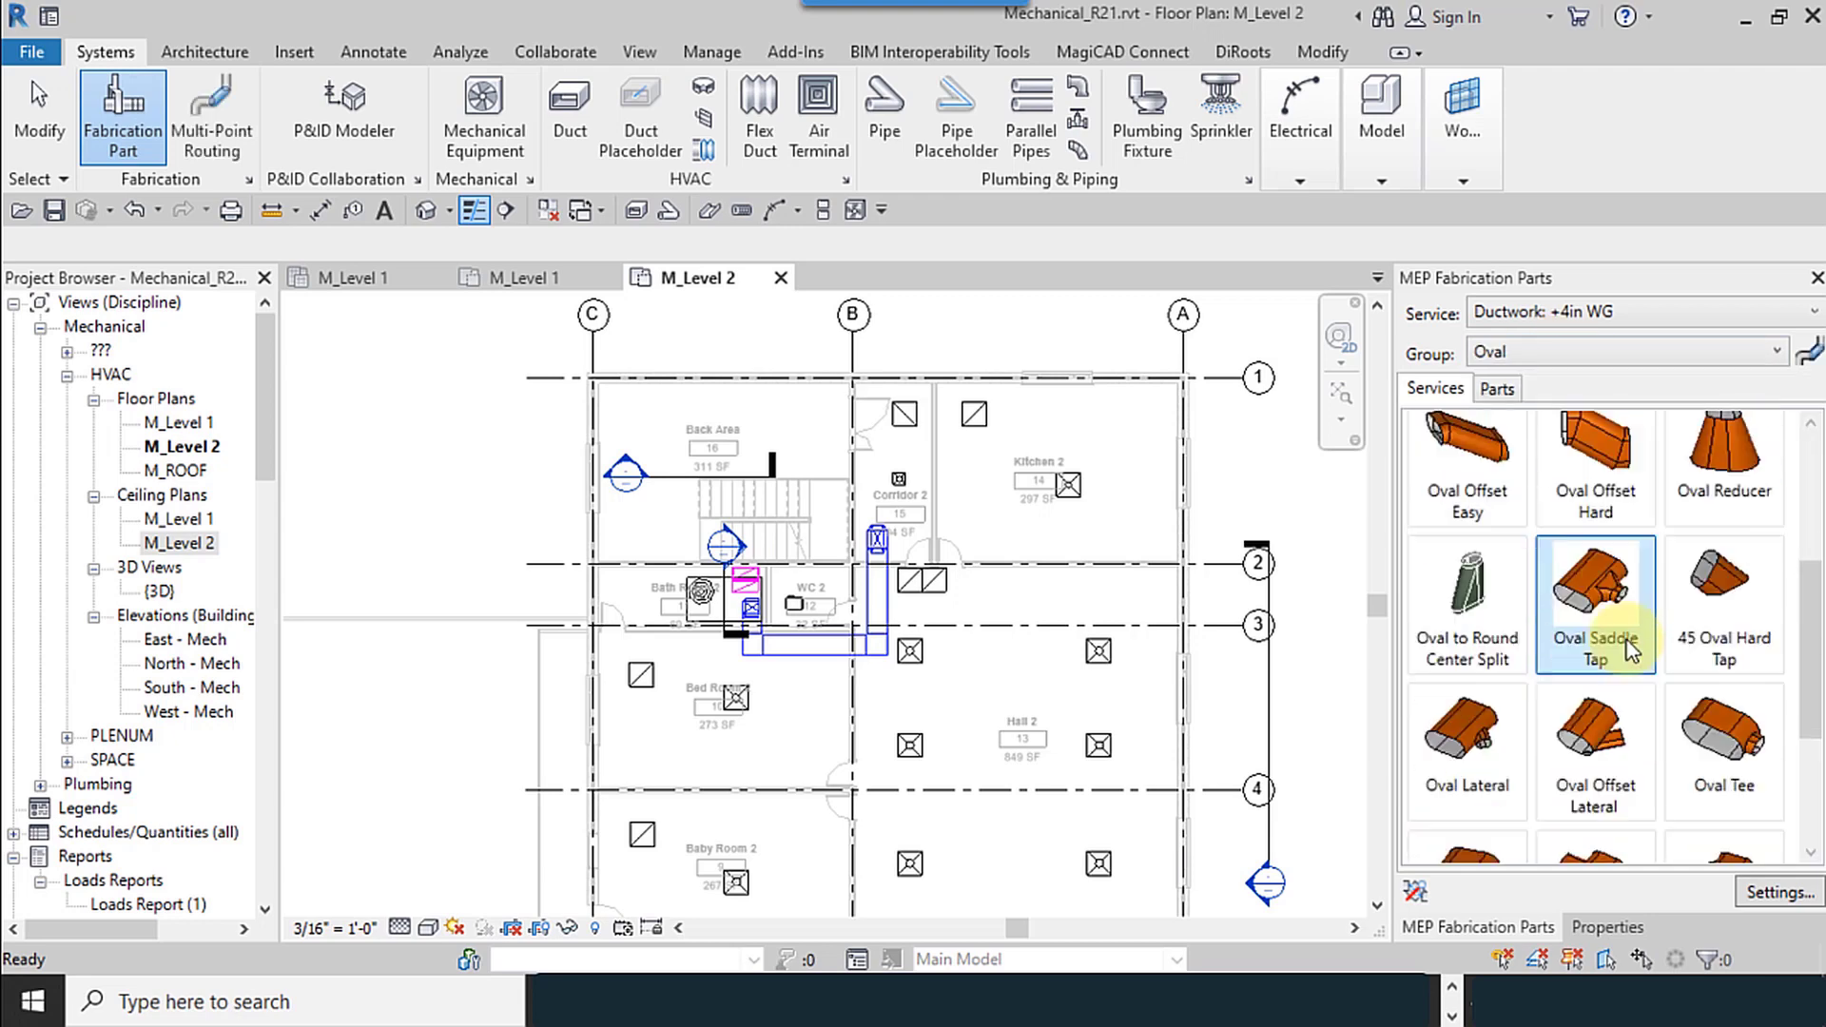
pyautogui.click(1556, 354)
pyautogui.click(1560, 542)
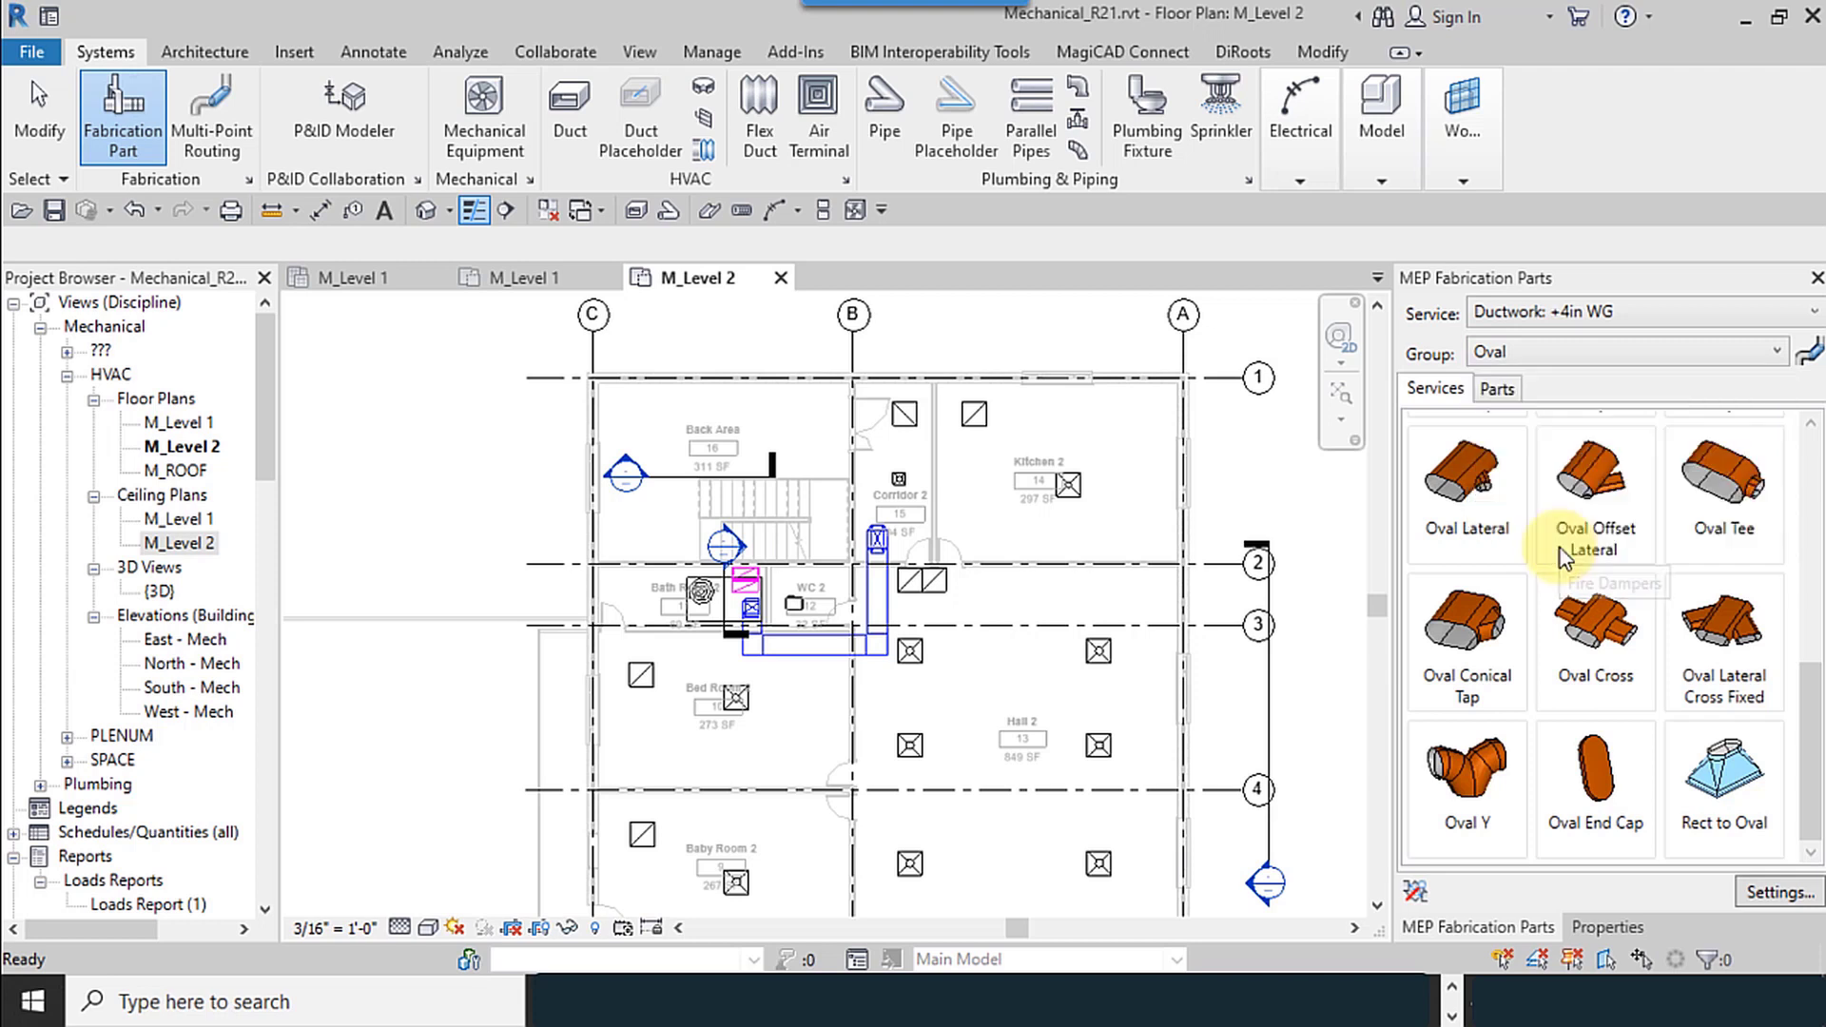
pyautogui.click(1598, 313)
pyautogui.click(1598, 342)
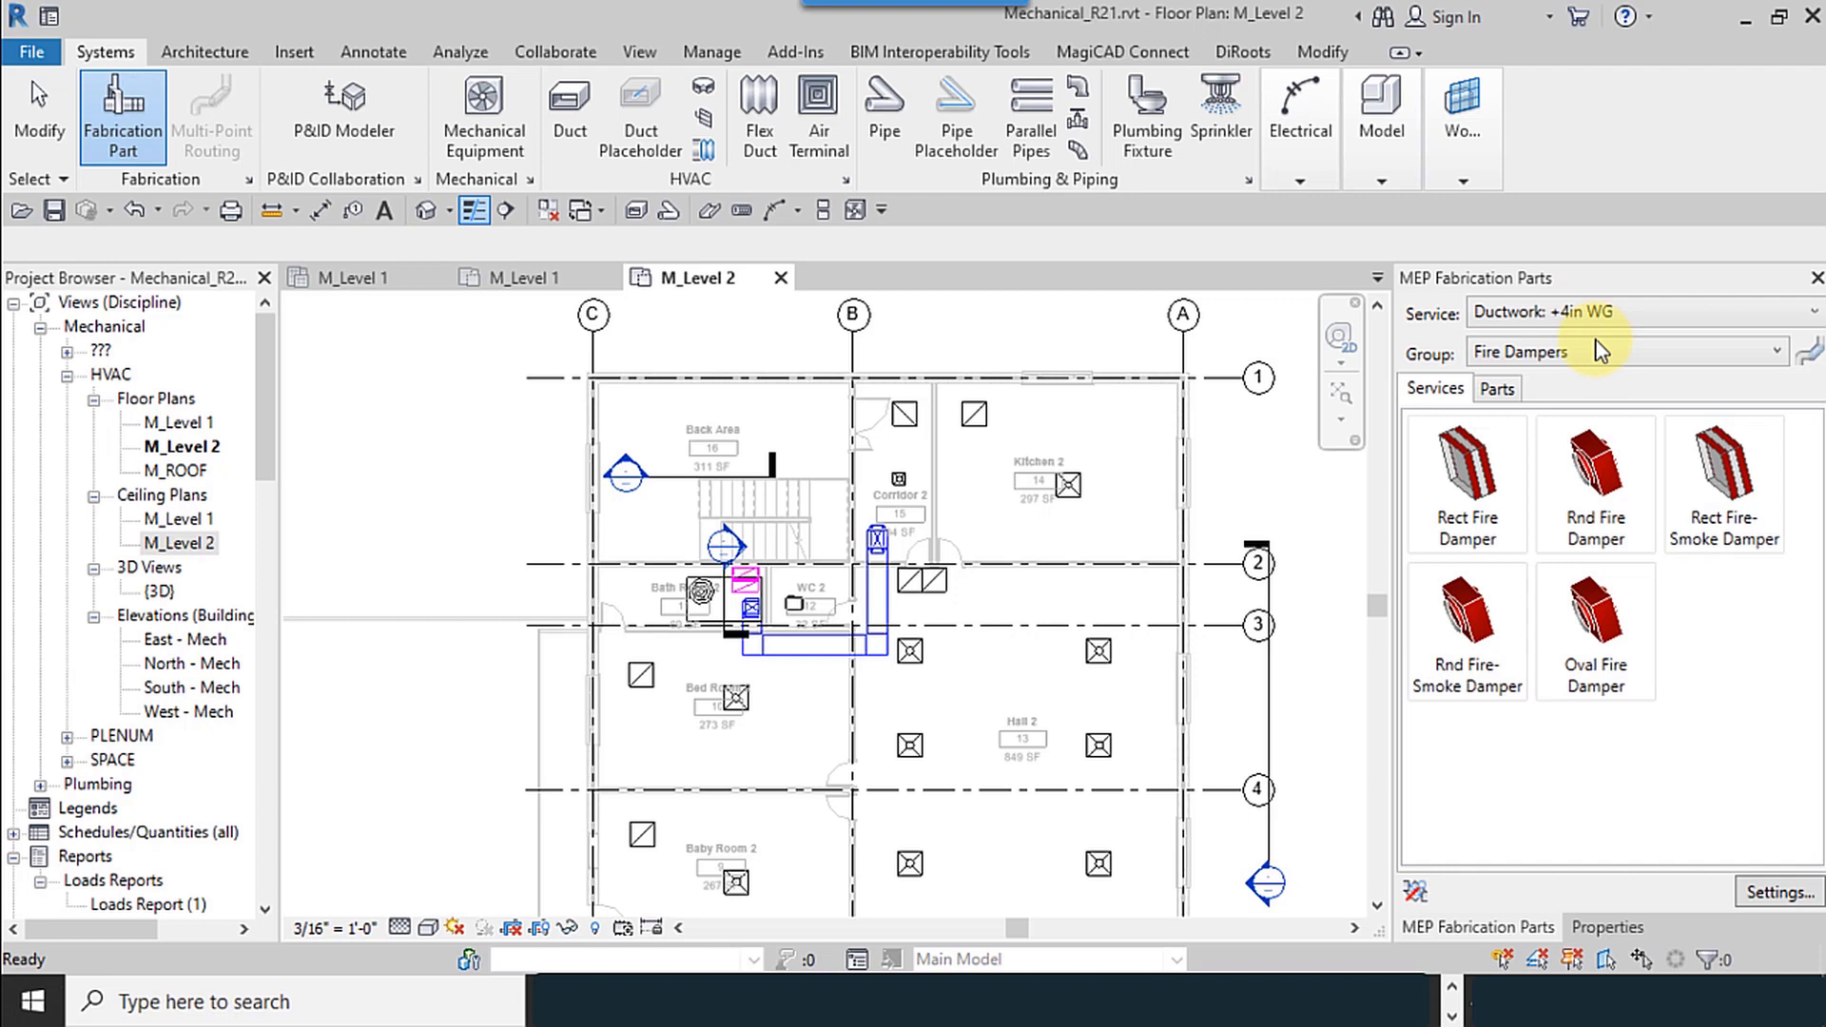
pyautogui.click(1600, 351)
pyautogui.click(1522, 385)
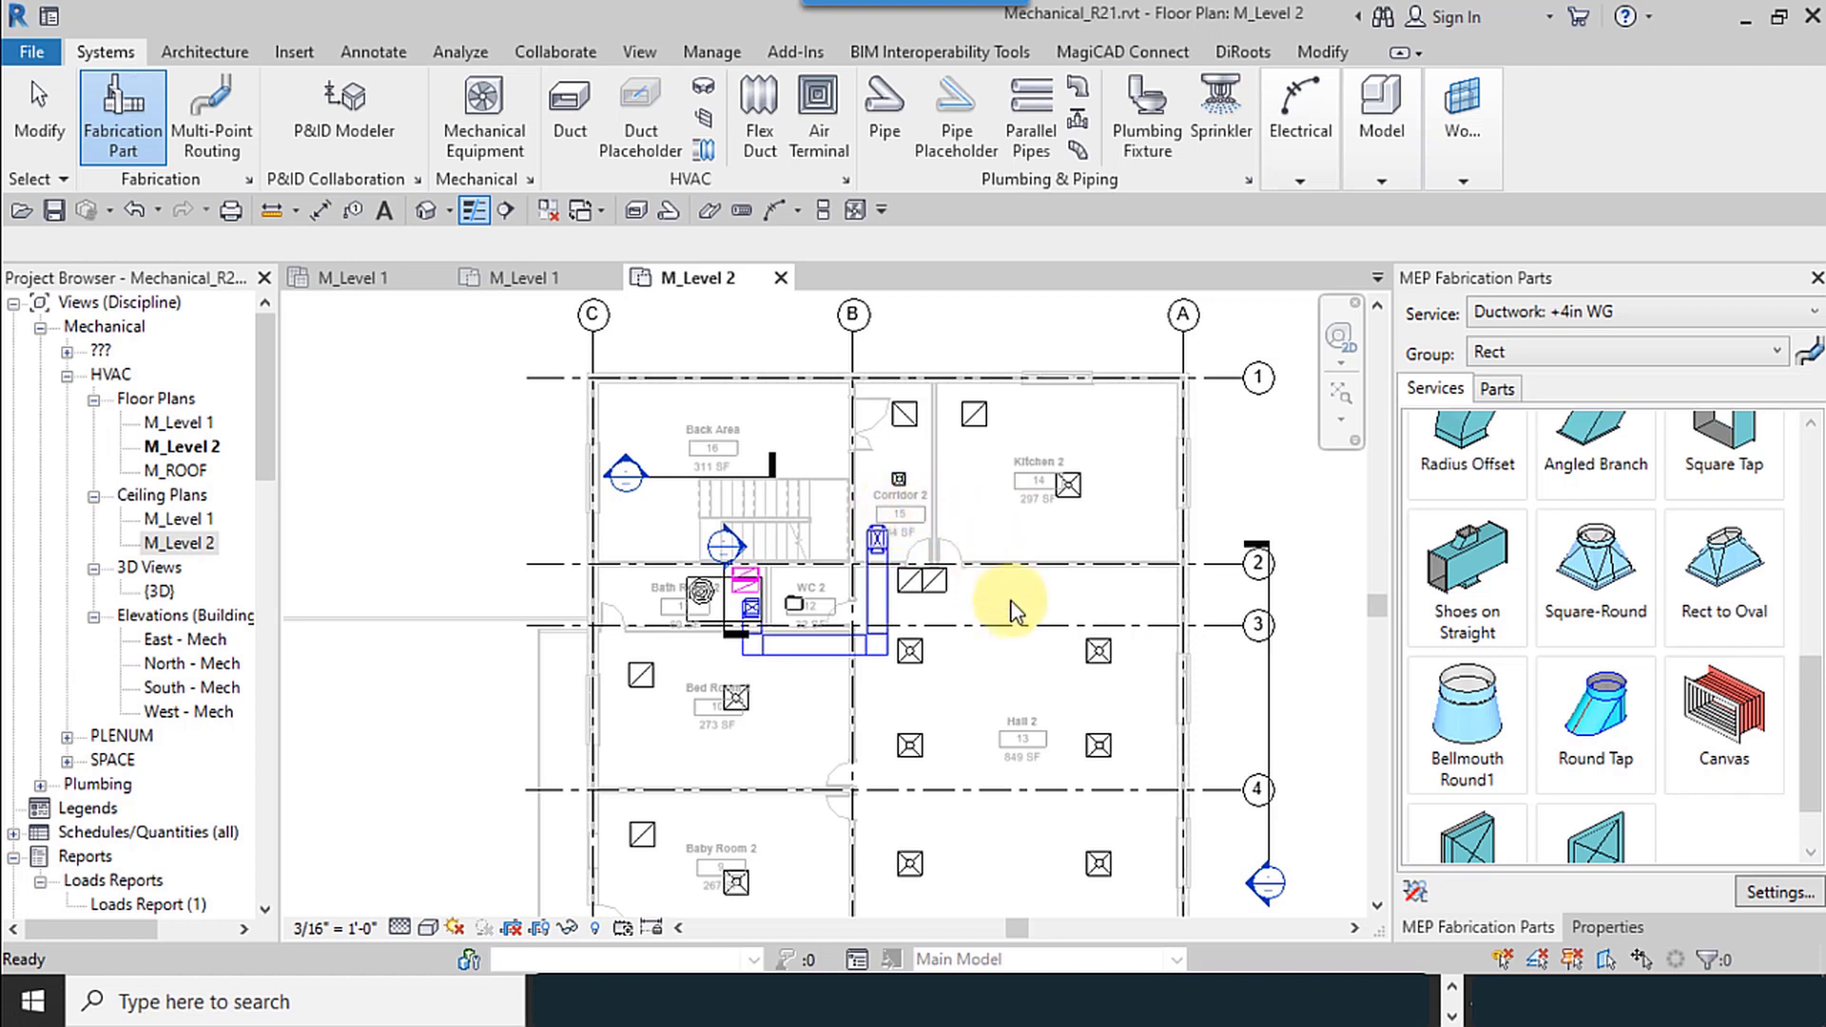
# Switch from Reducing Elbow to the Straight rectangular +4in WG part and preview it near Kitchen 2
pyautogui.scroll(-2, 596, 489)
pyautogui.scroll(1, 758, 546)
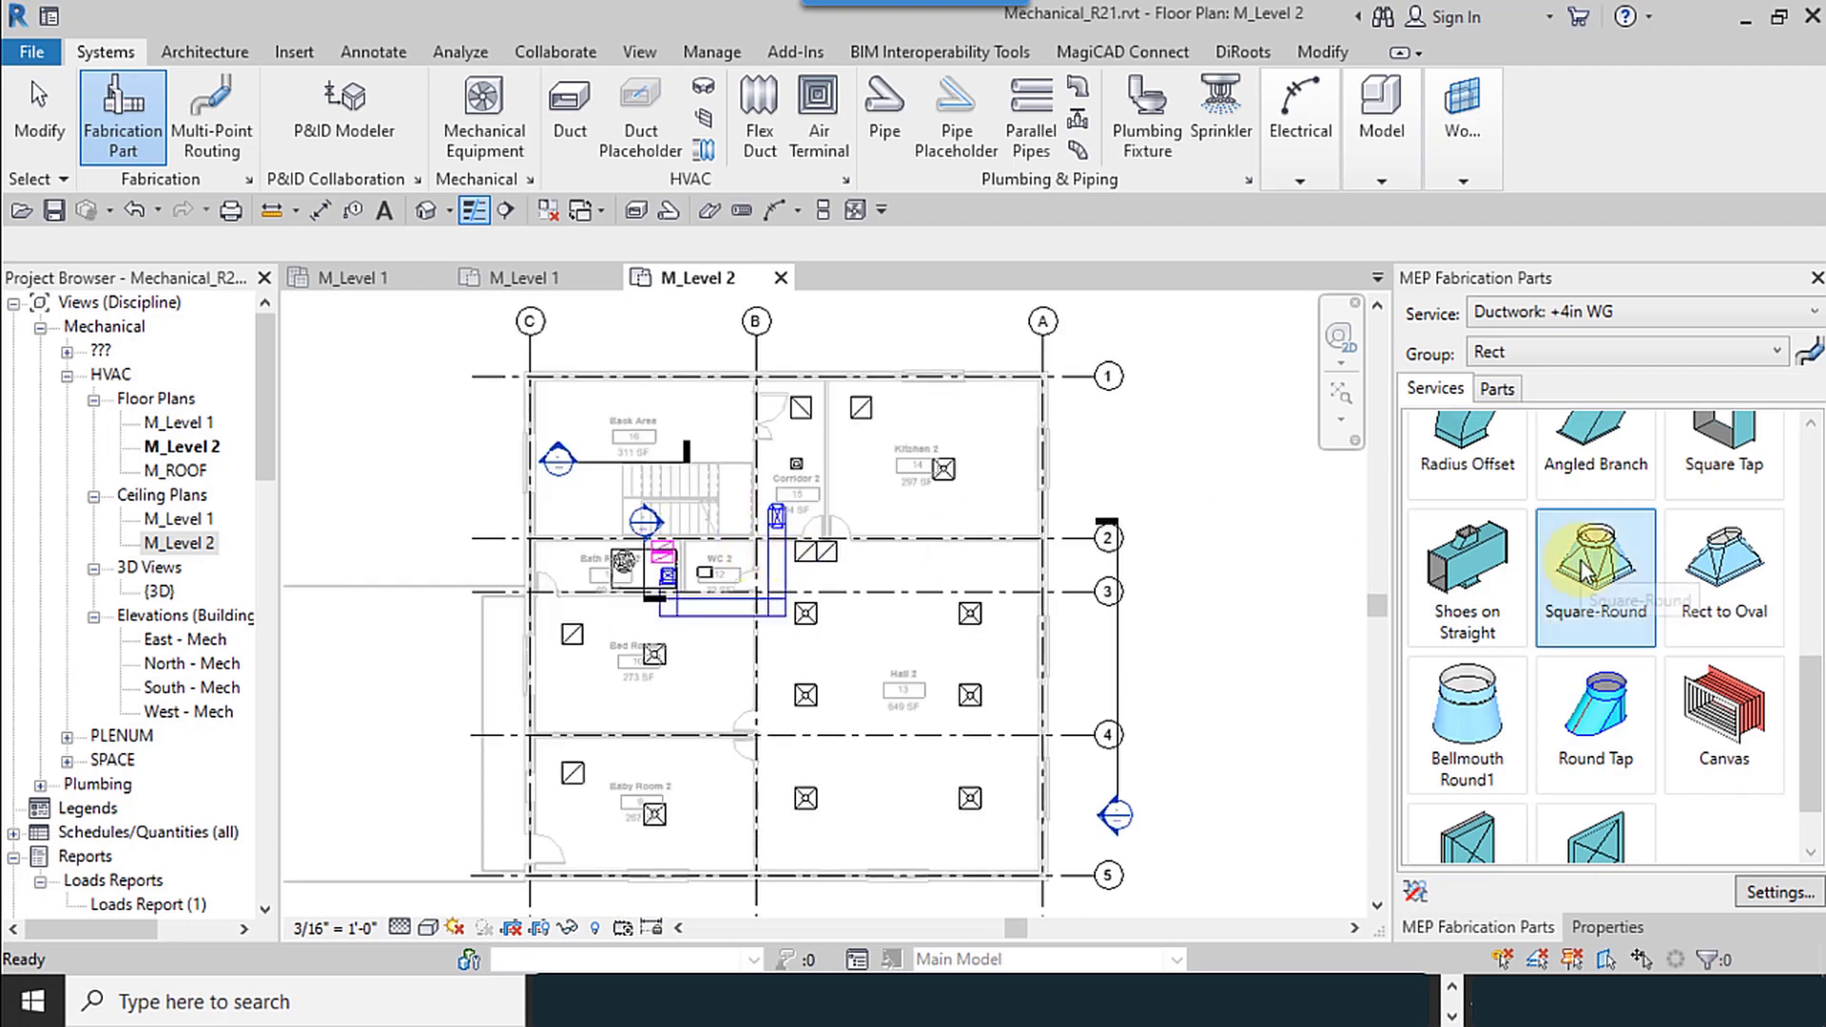
pyautogui.scroll(5, 1581, 569)
pyautogui.click(1554, 567)
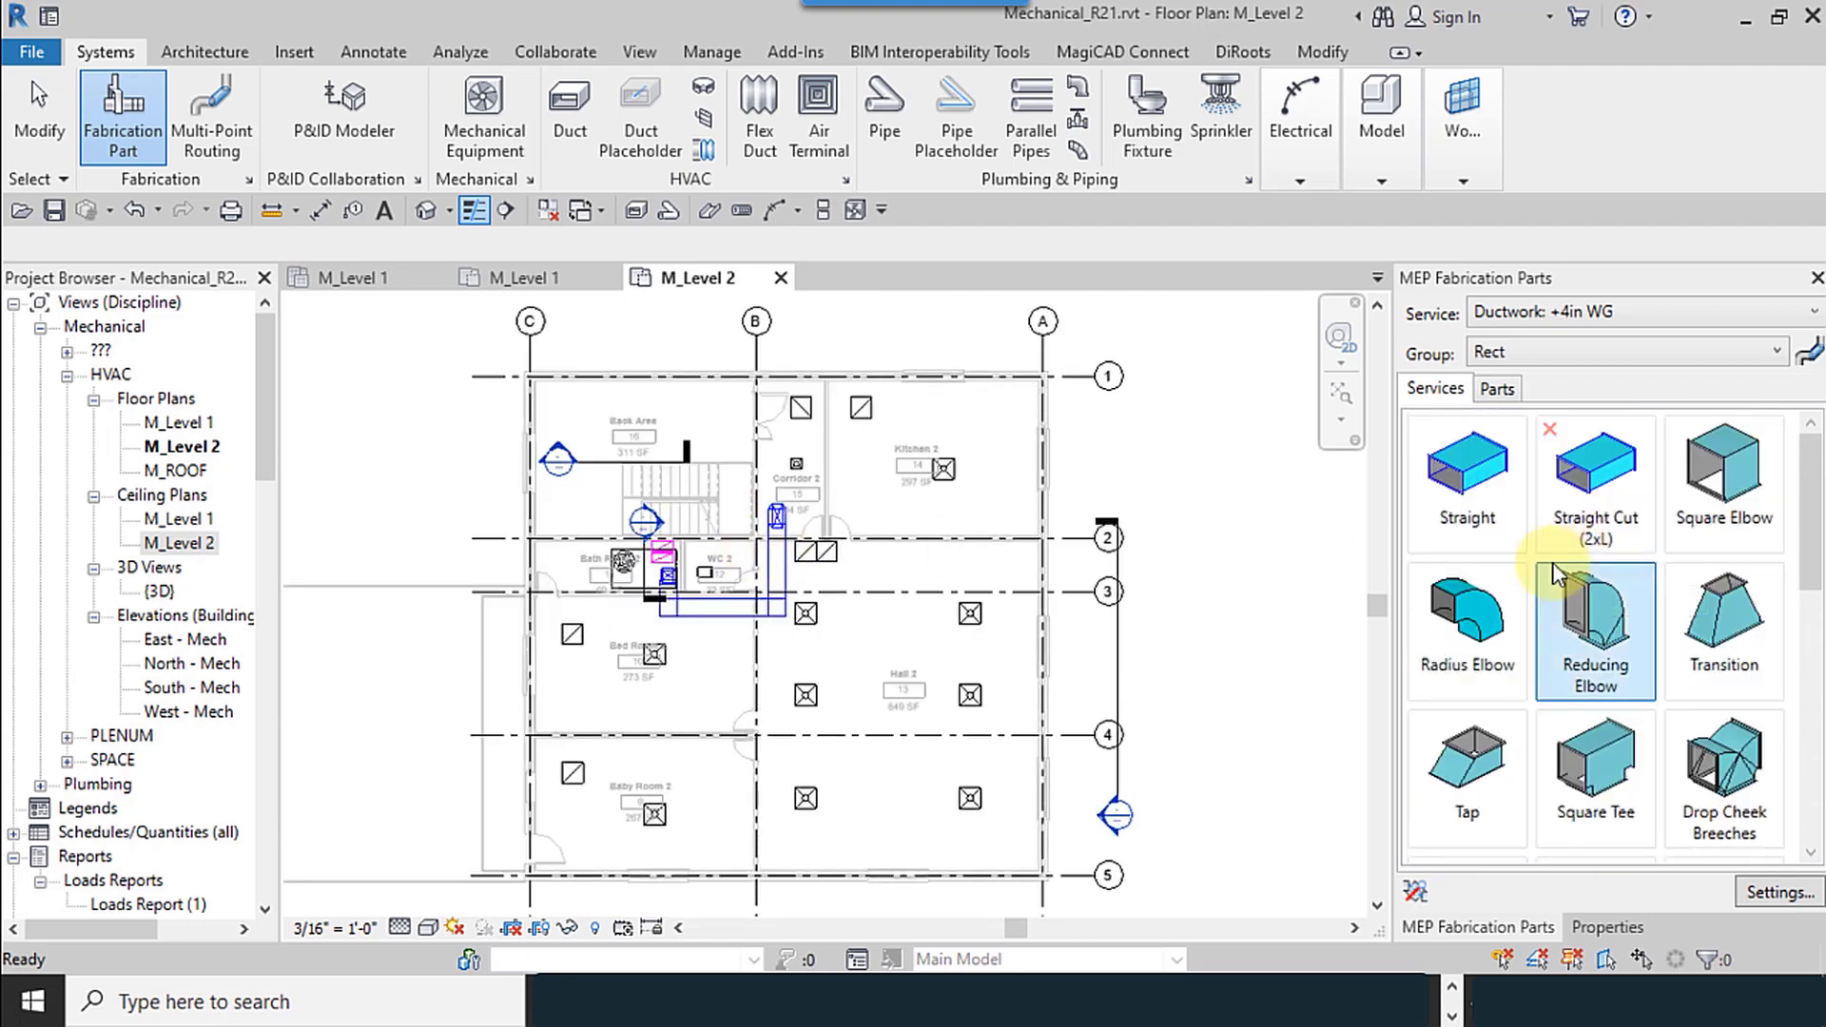
pyautogui.click(1447, 519)
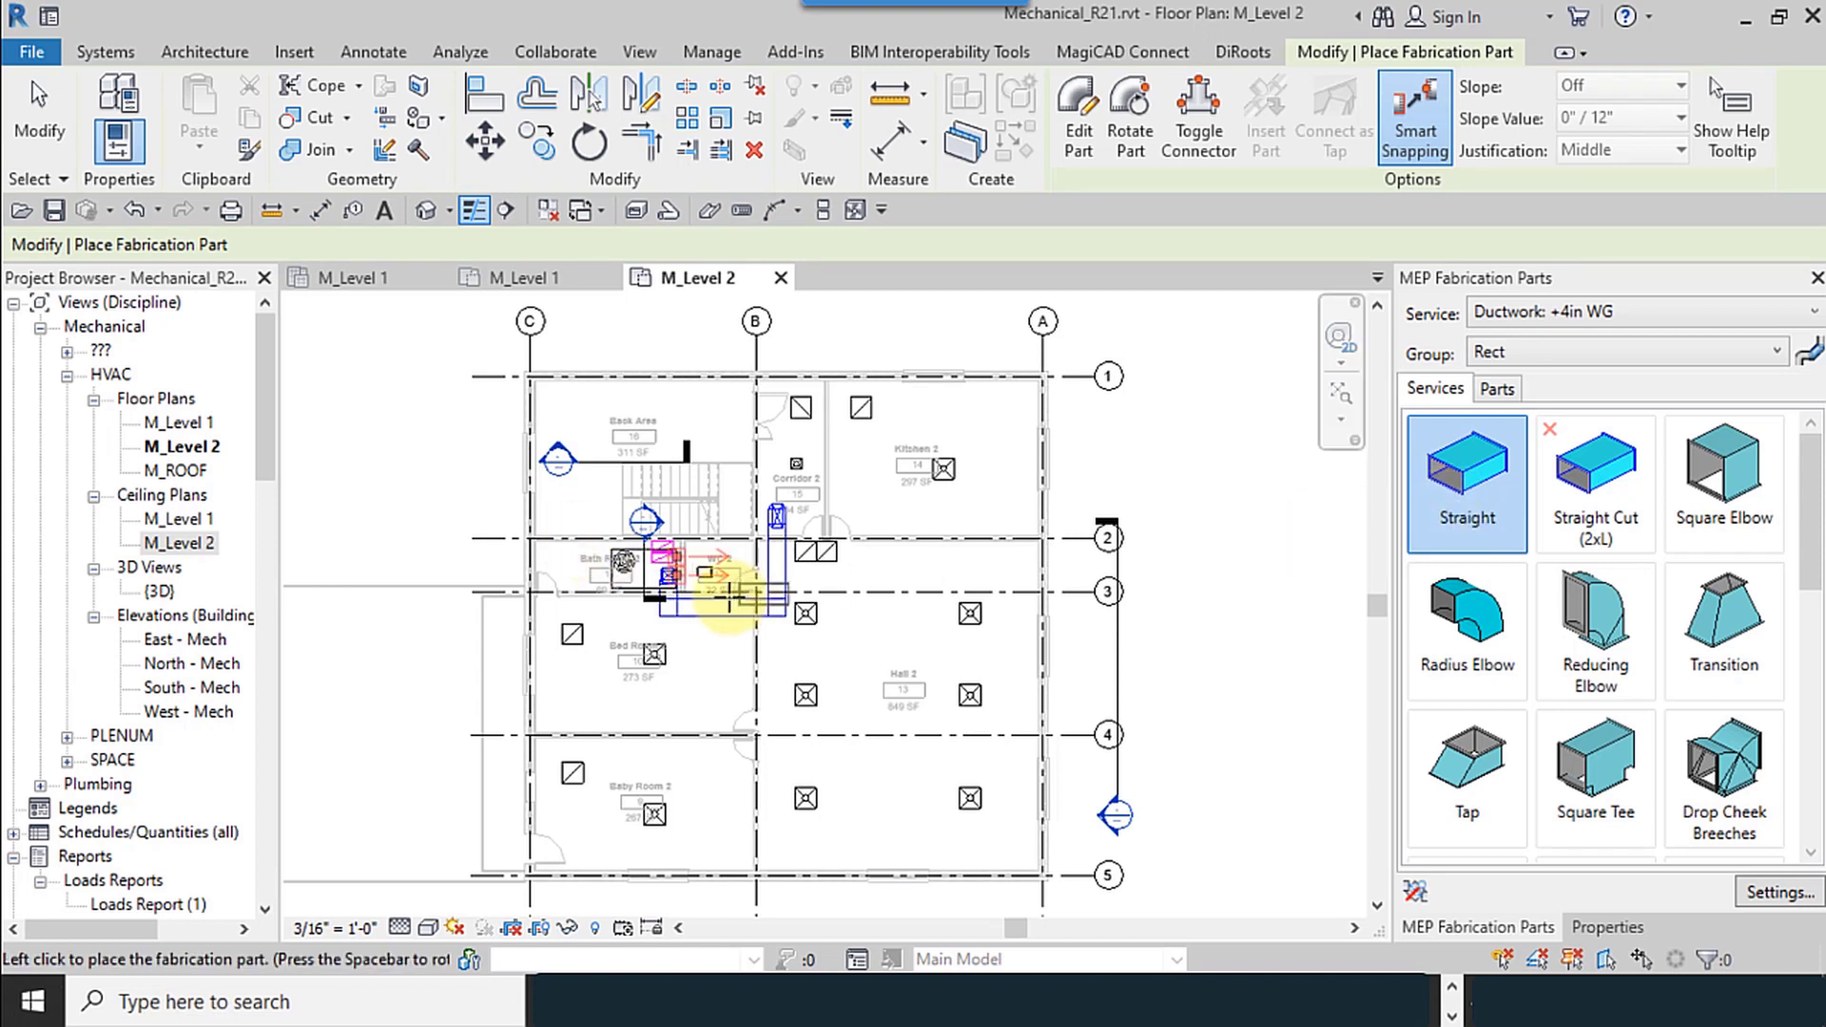
pyautogui.scroll(-2, 721, 582)
pyautogui.scroll(1, 1154, 477)
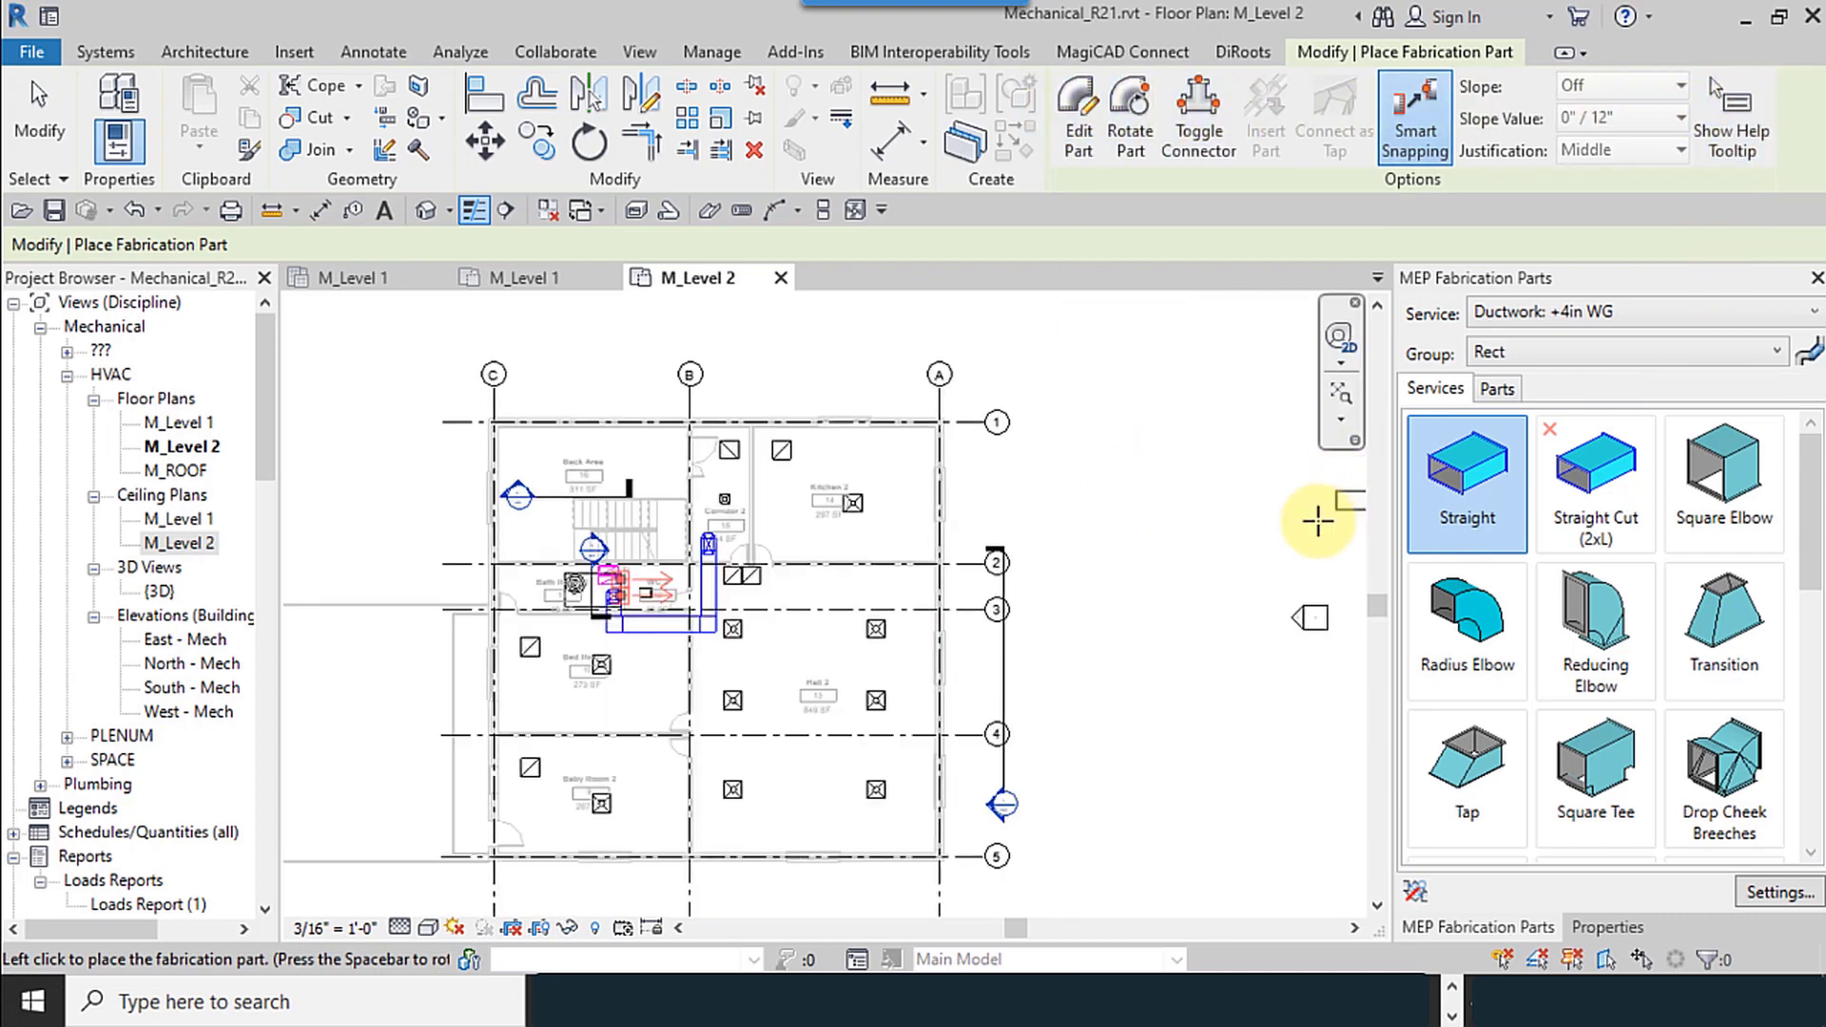
pyautogui.moveTo(1000, 510); pyautogui.dragTo(1149, 461, button='middle')
pyautogui.scroll(1, 701, 505)
pyautogui.scroll(1, 717, 546)
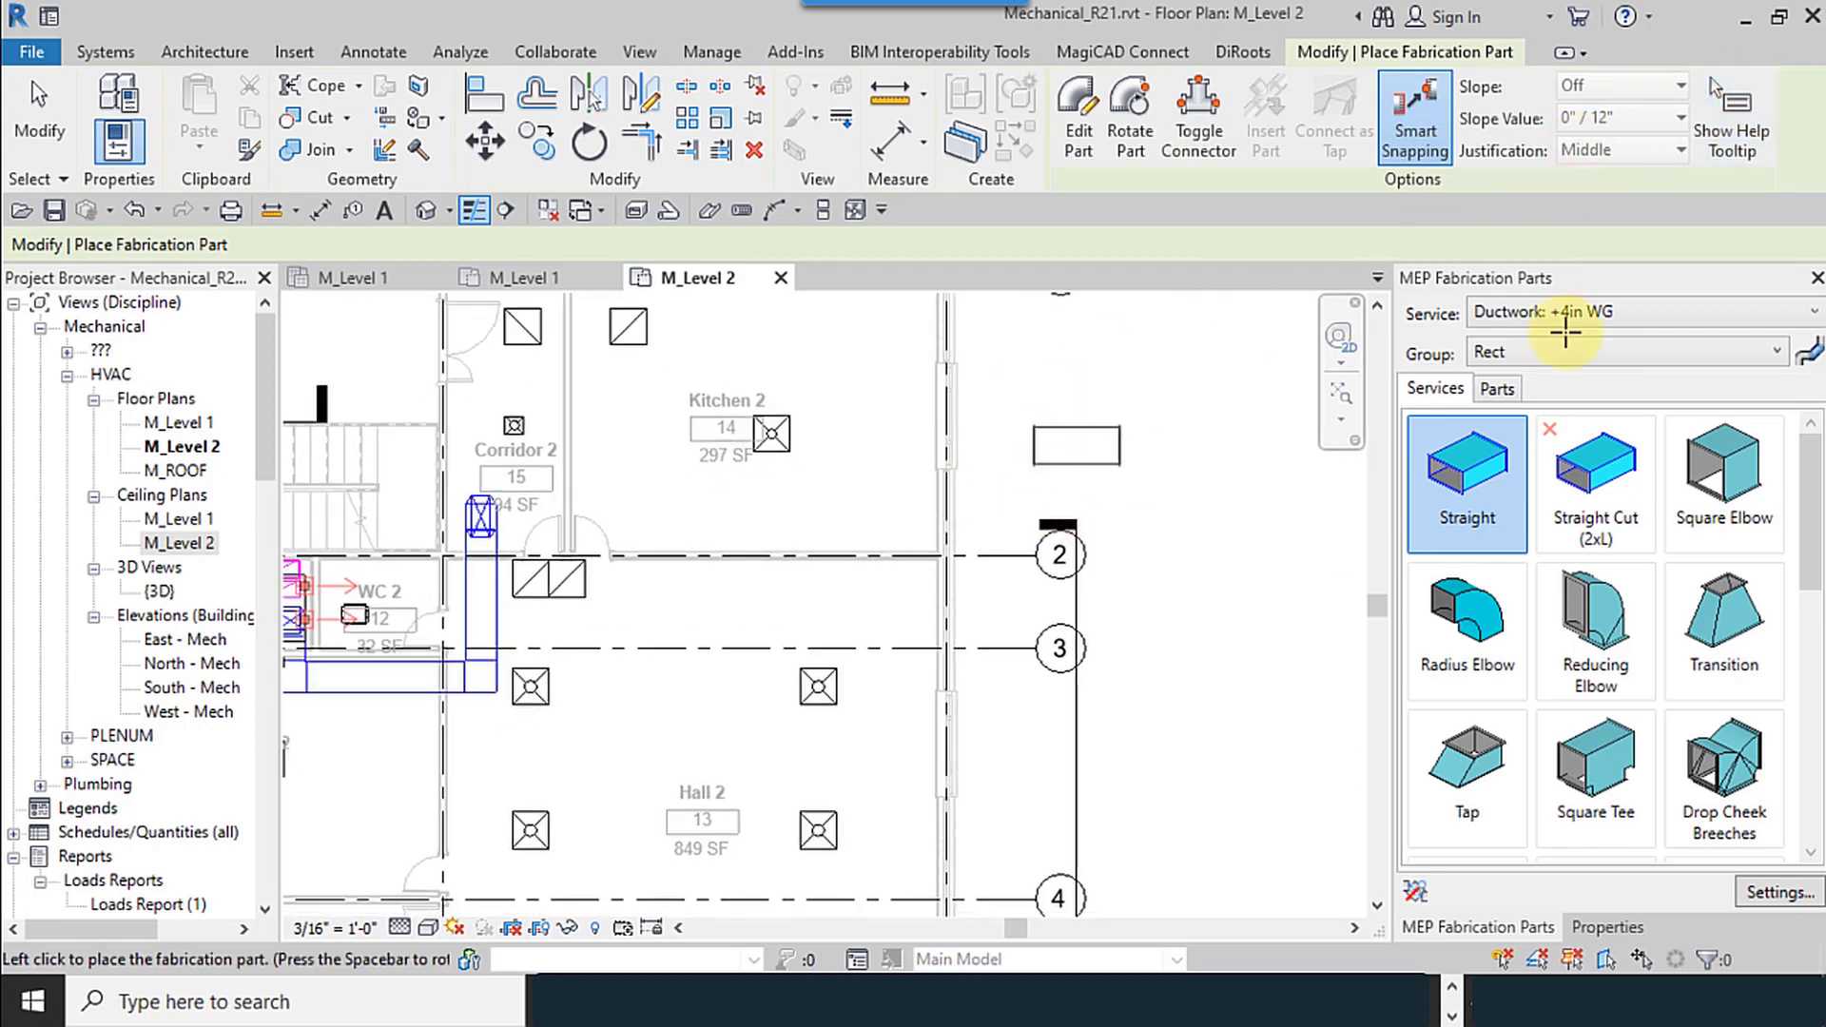
pyautogui.click(1732, 152)
pyautogui.moveTo(1167, 436); pyautogui.dragTo(919, 495, button='middle')
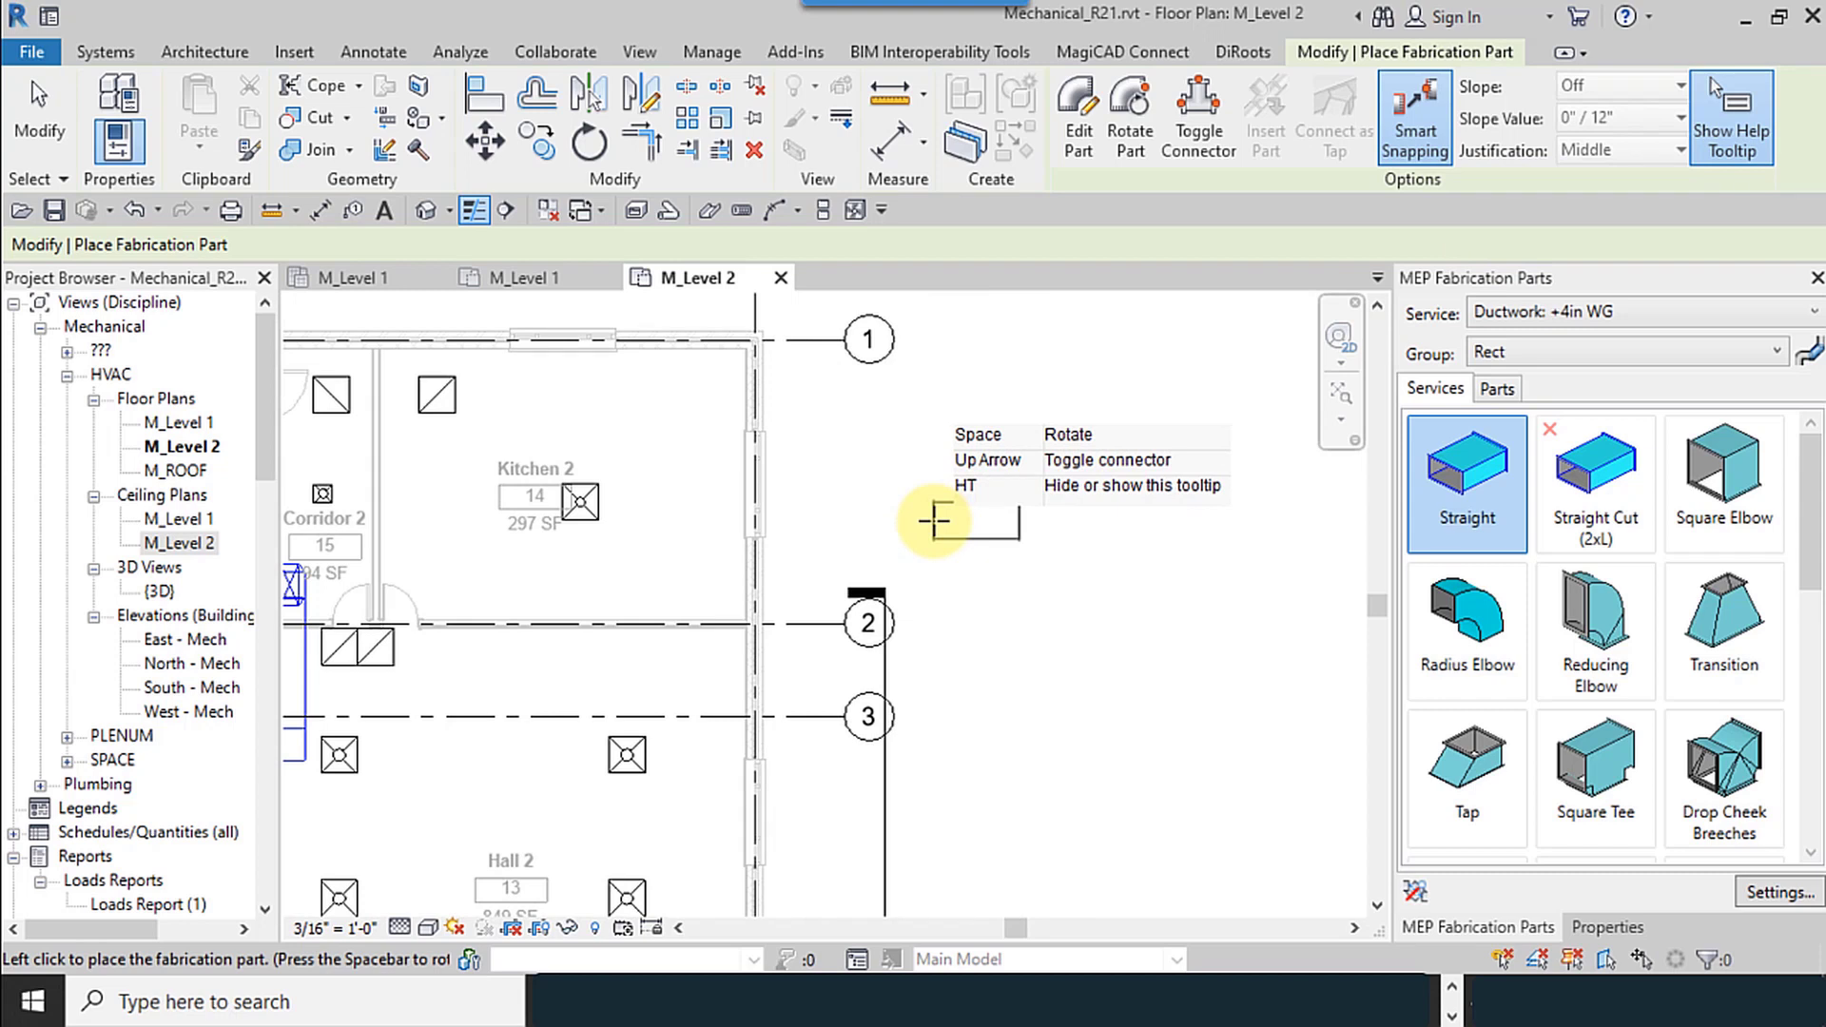
pyautogui.press('space')
pyautogui.press('space')
pyautogui.press('space')
pyautogui.press('space')
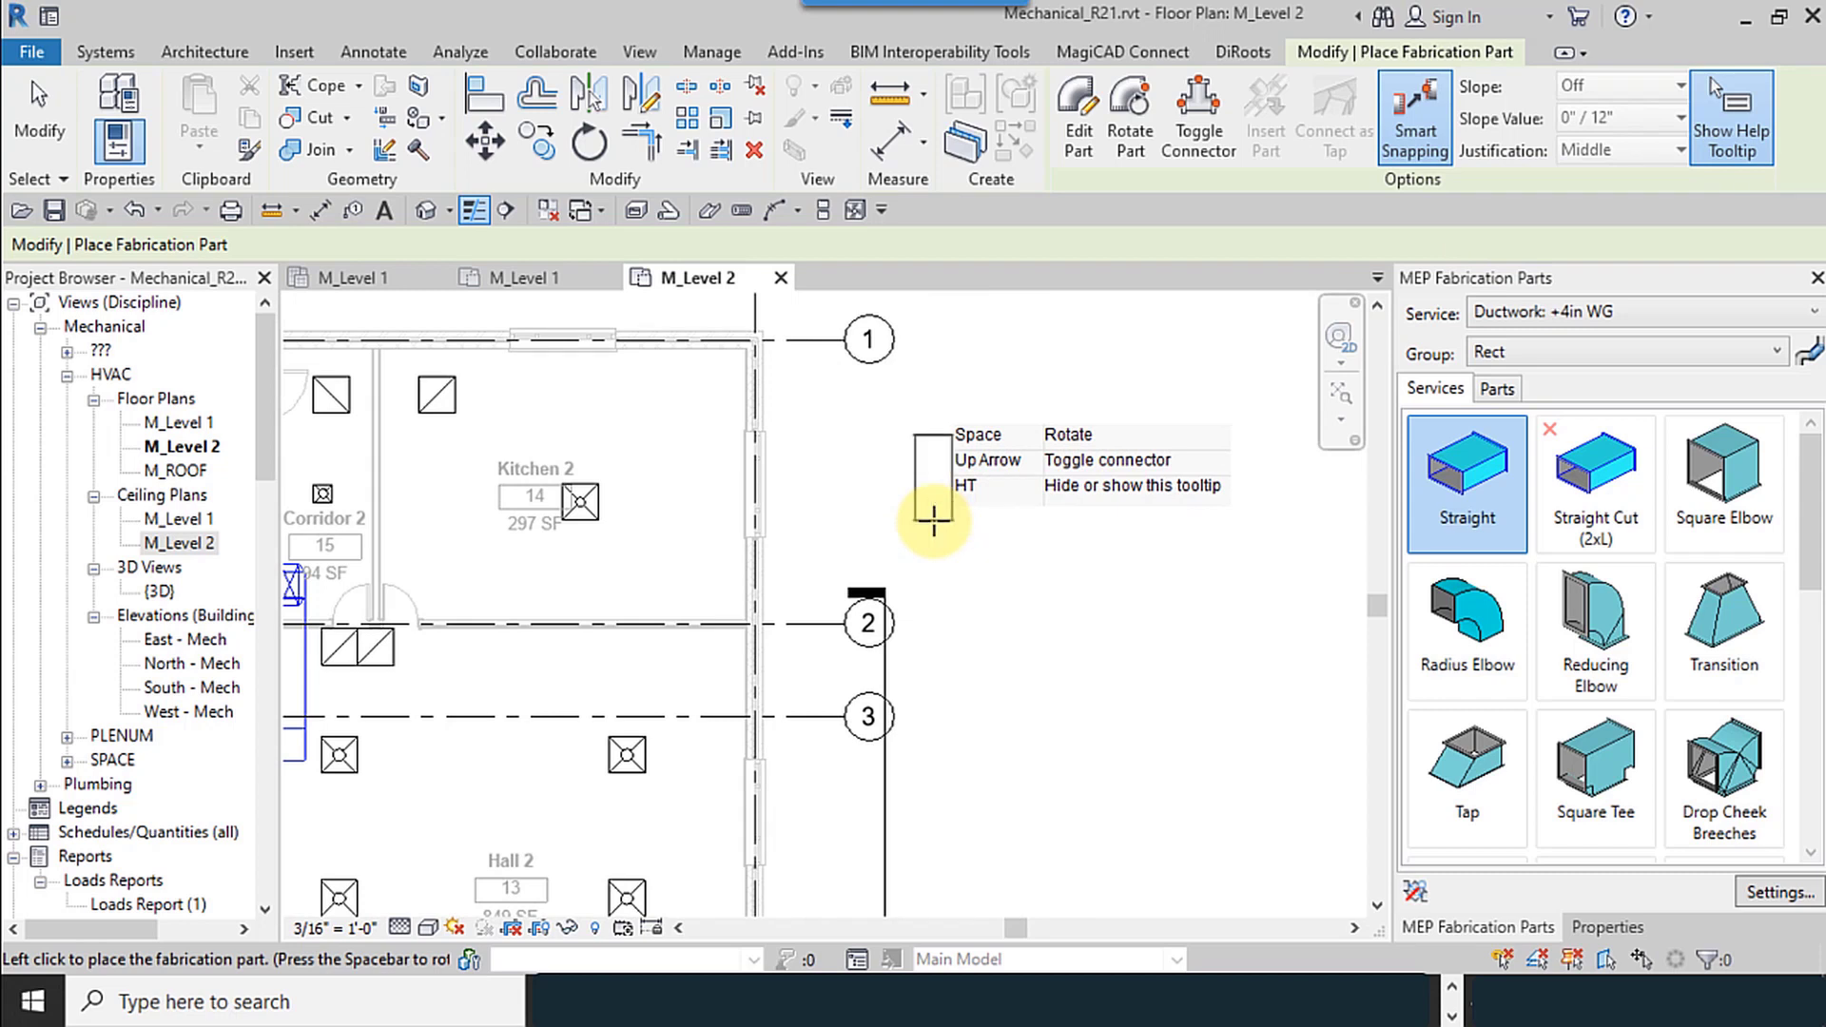
pyautogui.press('space')
pyautogui.press('space')
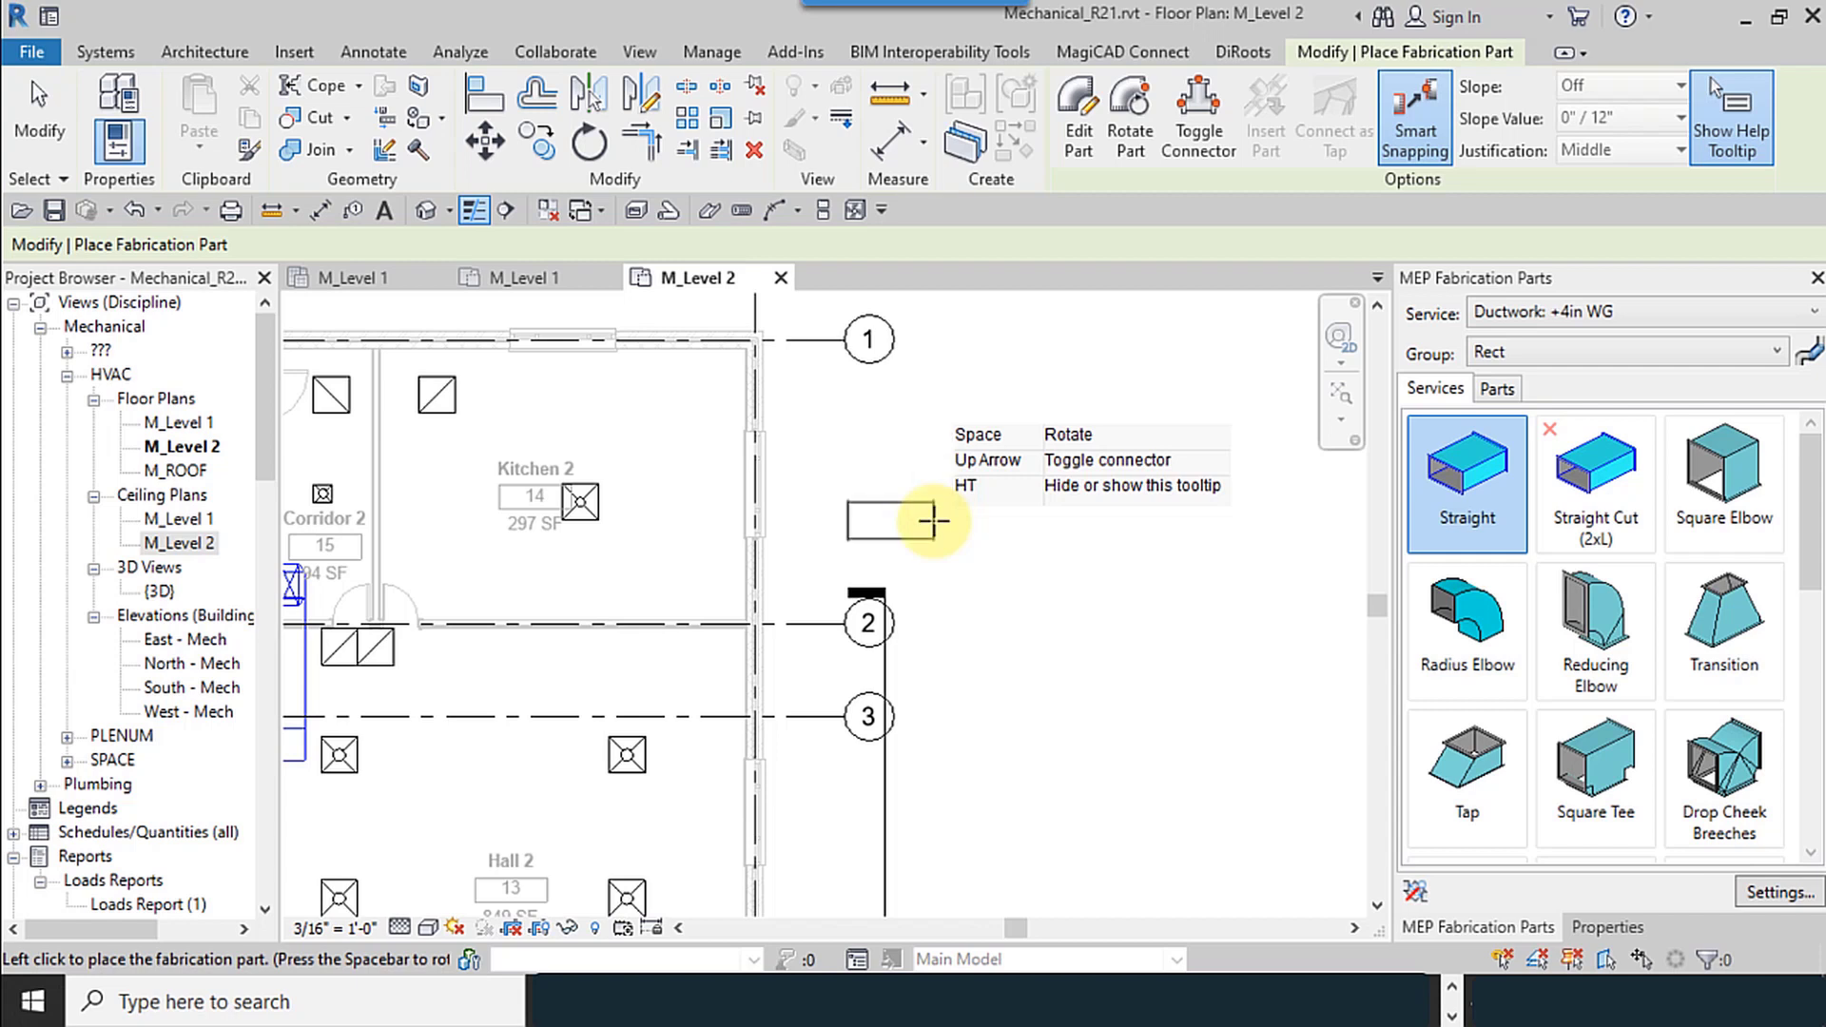
pyautogui.press('space')
pyautogui.press('space')
pyautogui.press('space')
pyautogui.press('space')
pyautogui.press('space')
pyautogui.press('space')
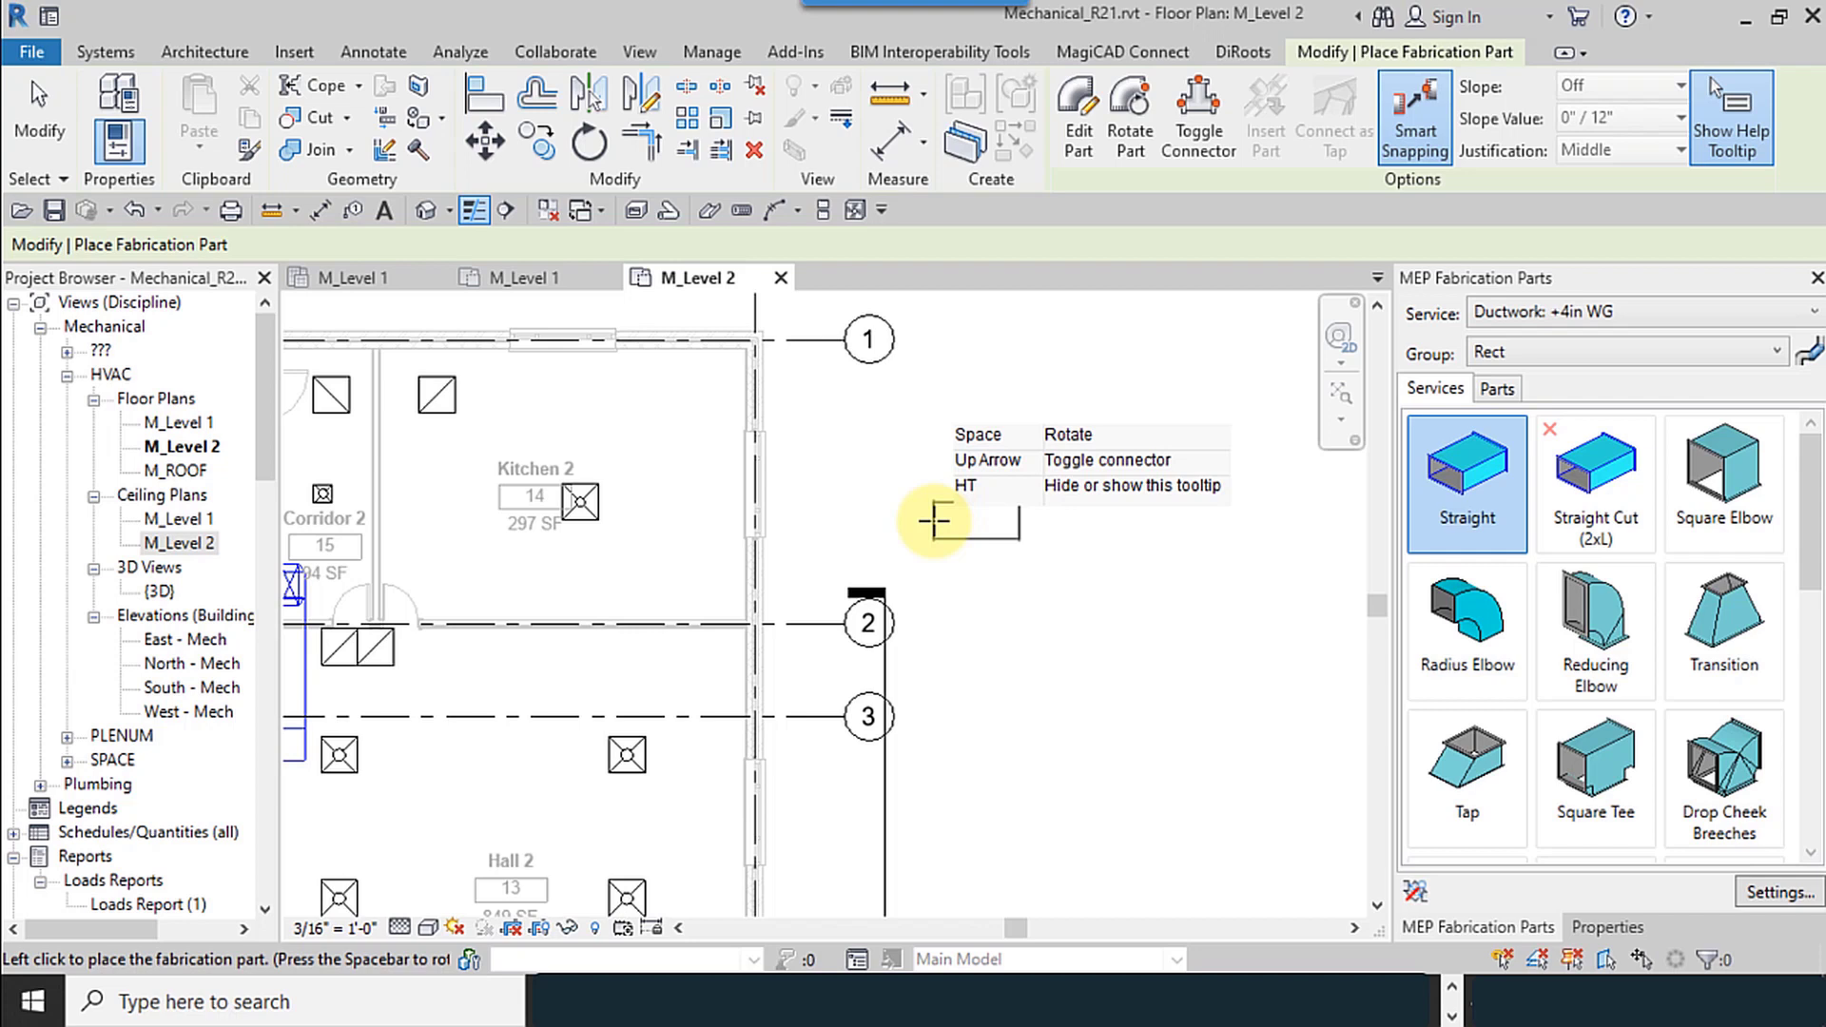
pyautogui.press('h')
pyautogui.press('t')
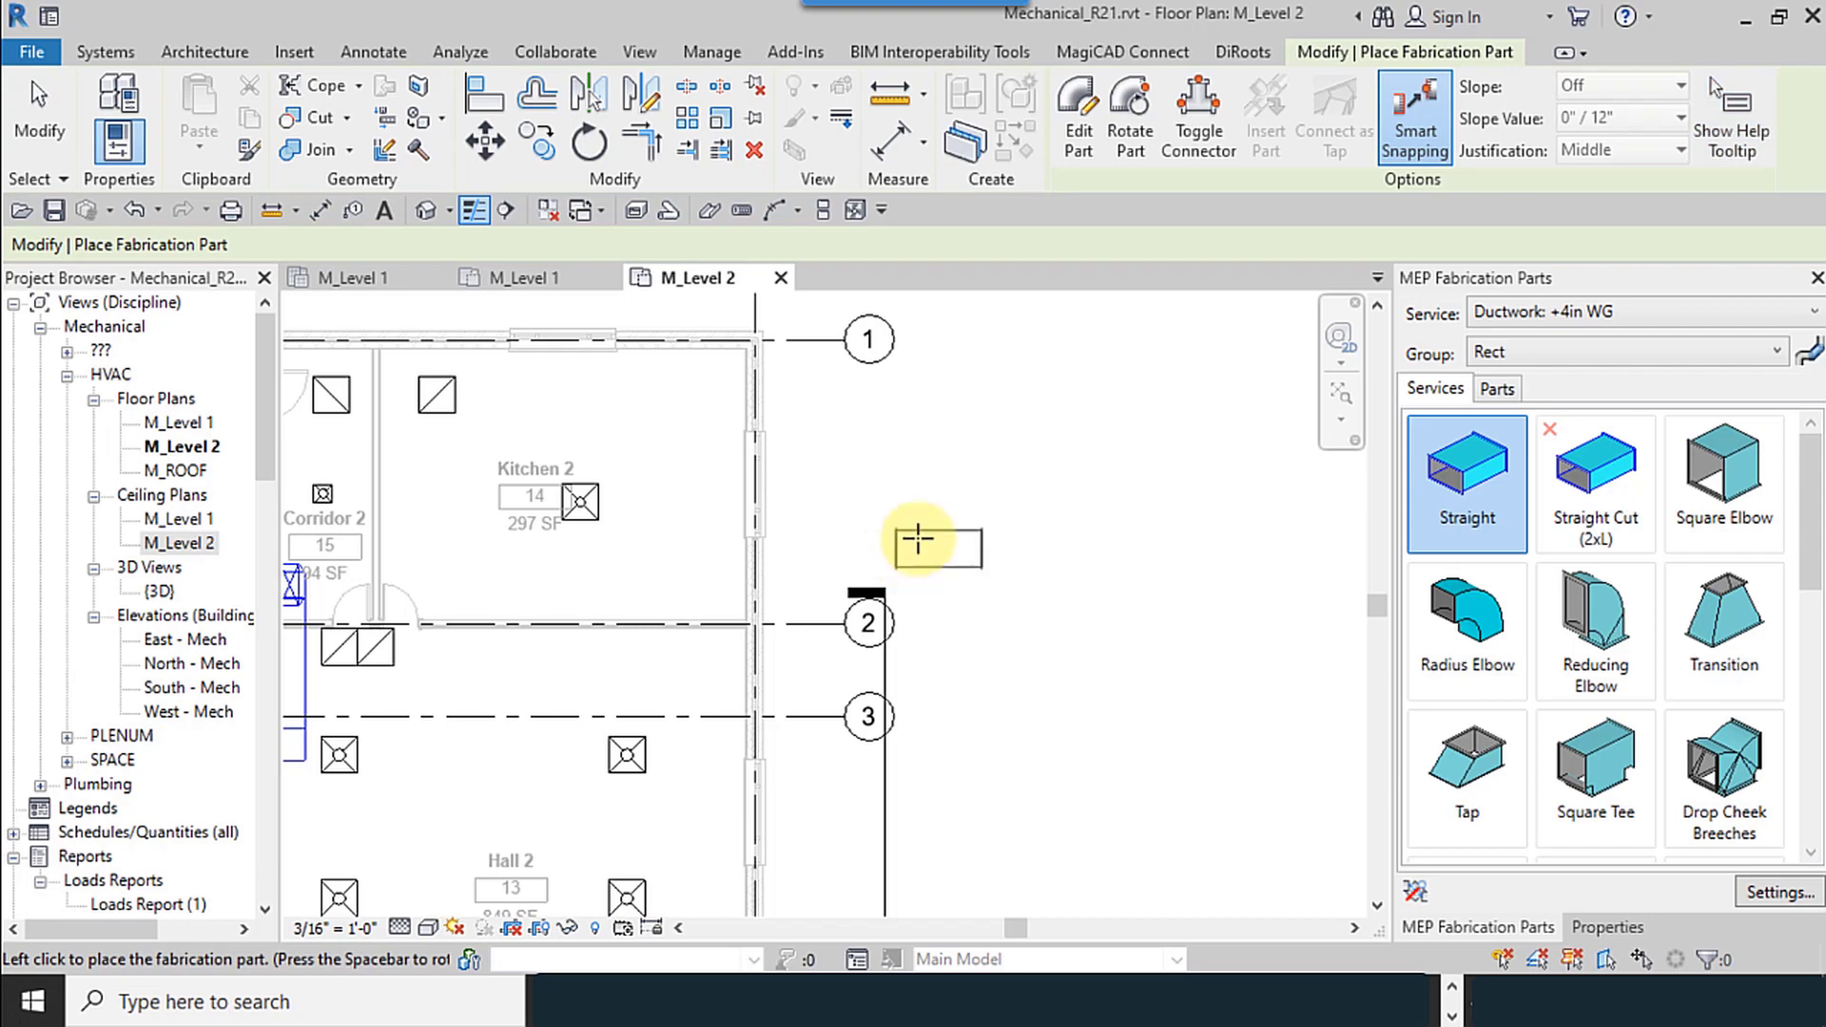
# Pan and zoom the plan to show grids 2–5, Hall 2, Bath Room 2 and WC 2 around the rooftop unit
pyautogui.scroll(-2, 970, 489)
pyautogui.moveTo(970, 489); pyautogui.dragTo(1094, 389, button='middle')
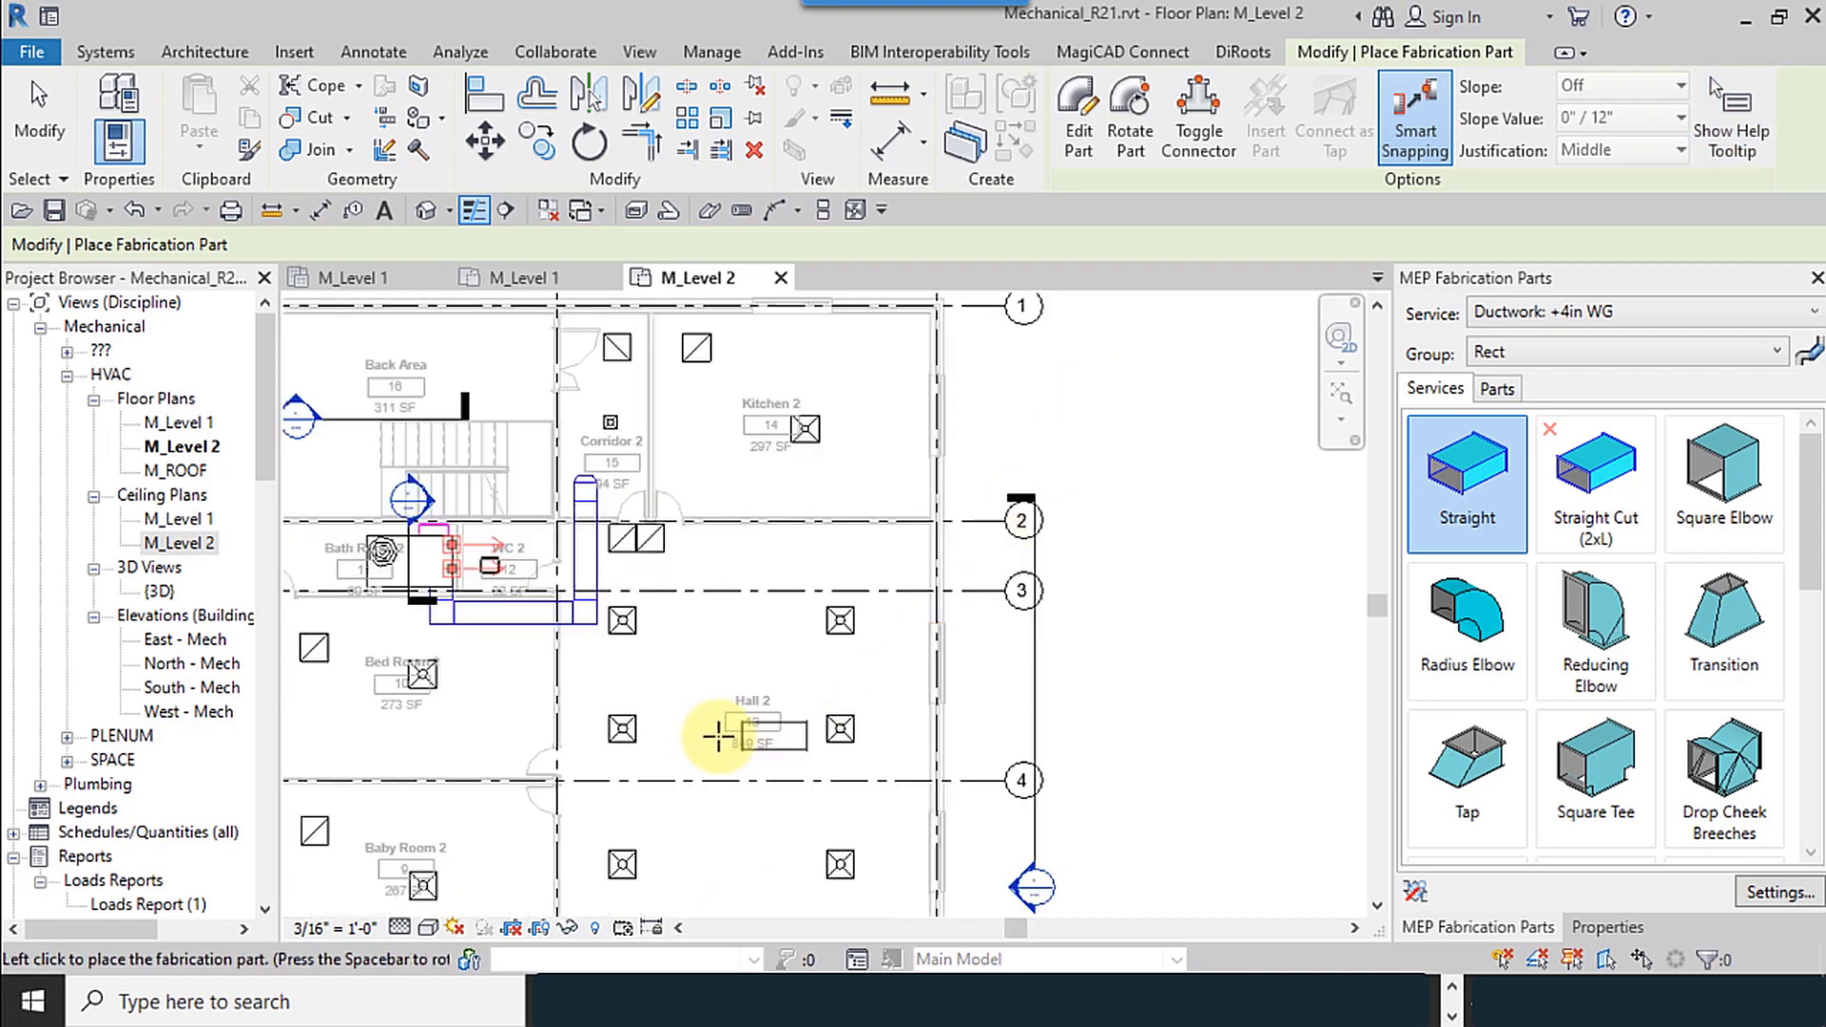
pyautogui.moveTo(721, 738); pyautogui.dragTo(791, 675, button='middle')
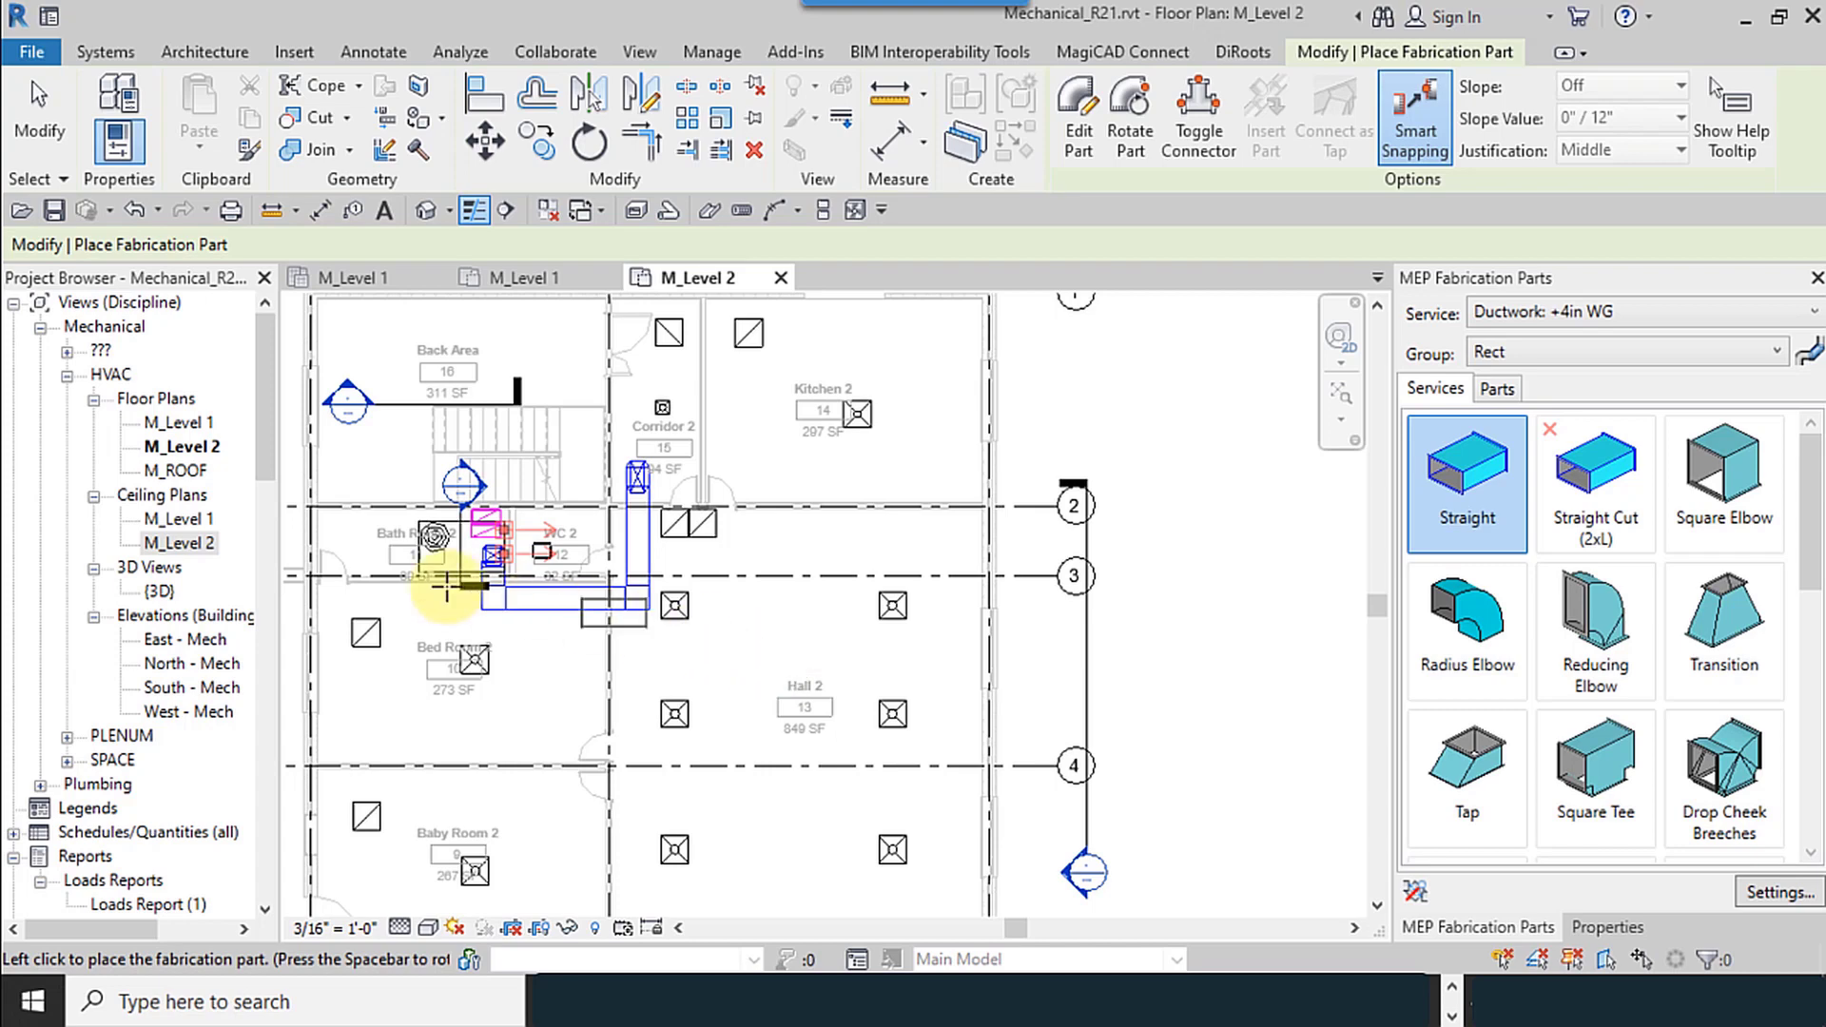
pyautogui.scroll(5, 436, 570)
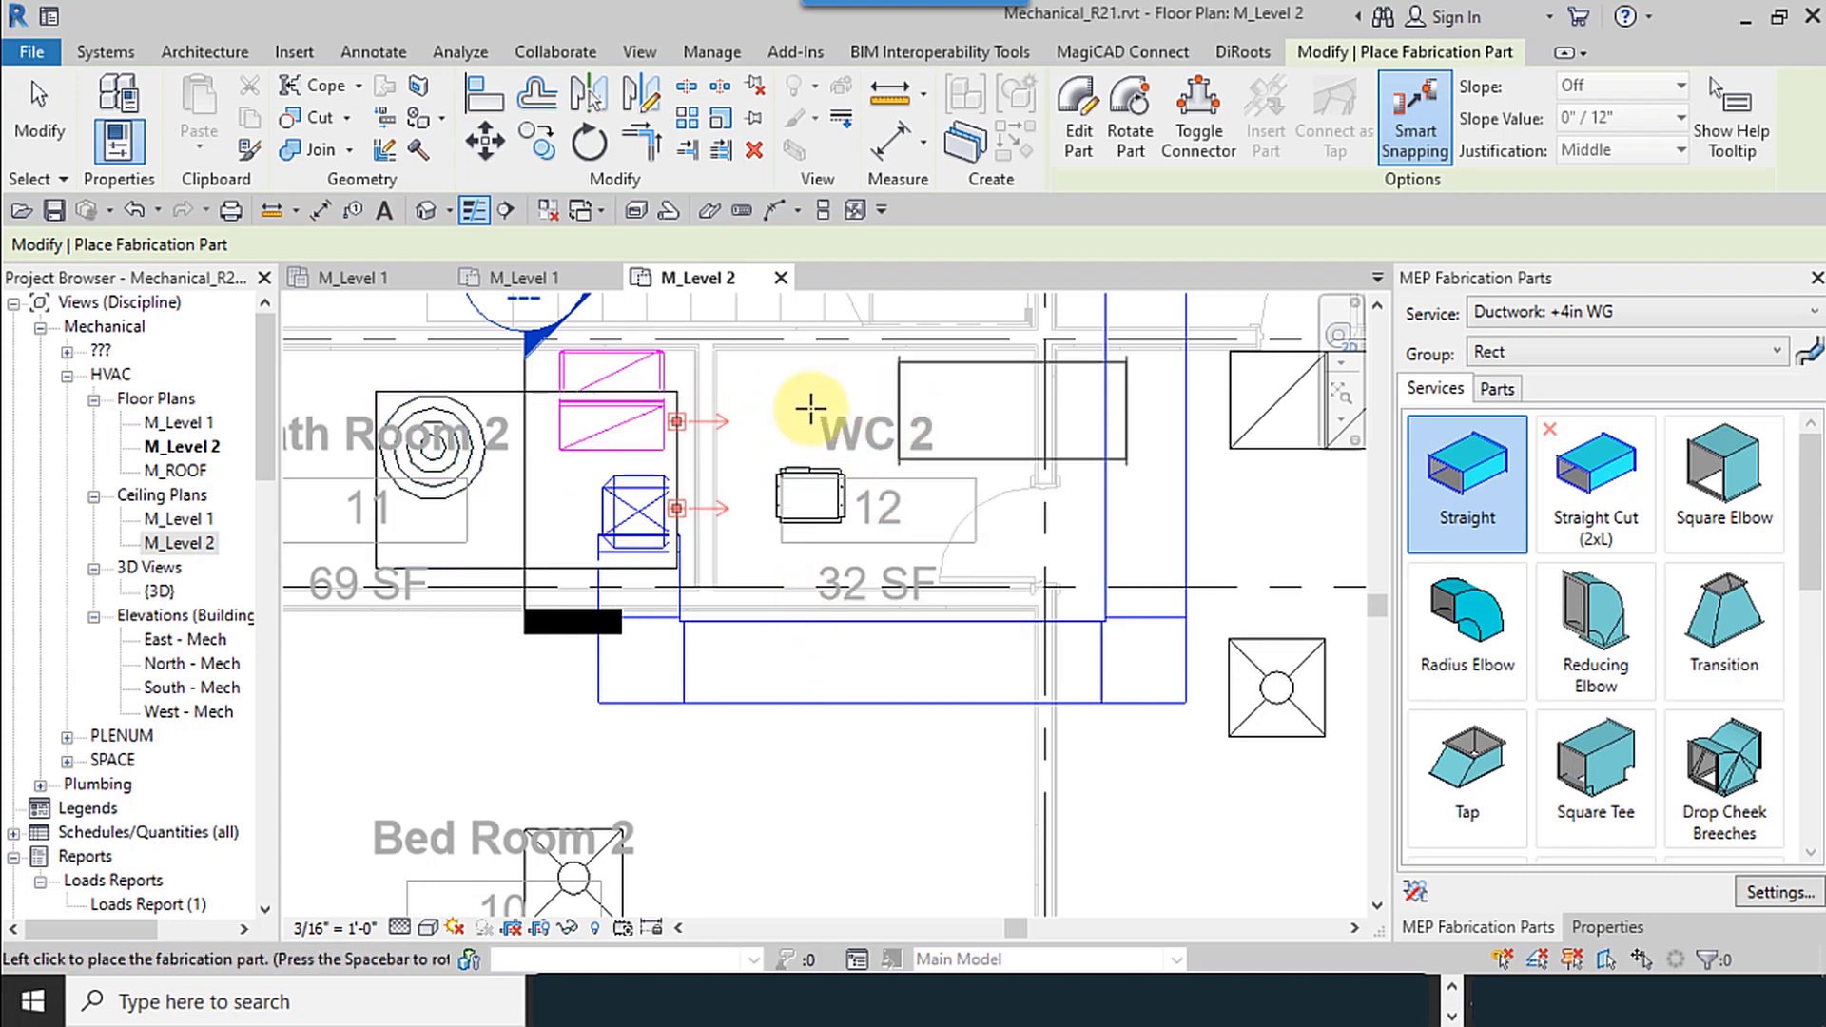
pyautogui.scroll(-3, 663, 602)
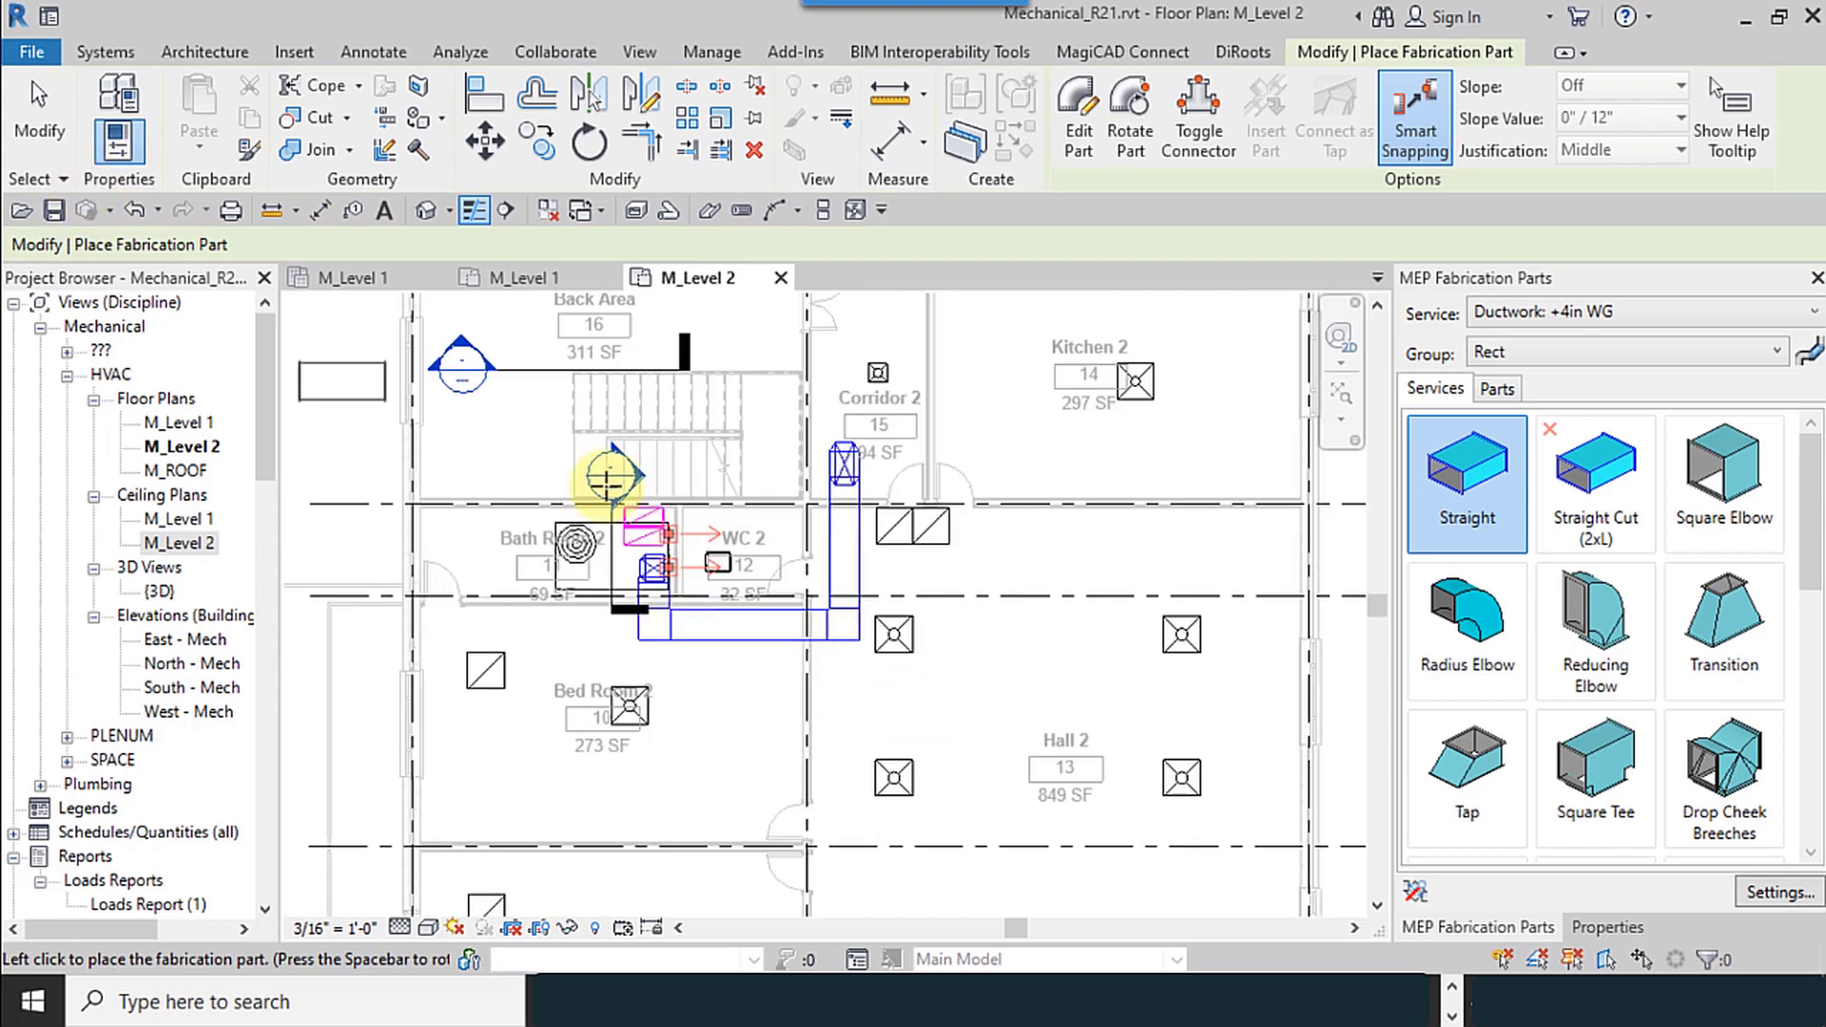
pyautogui.moveTo(904, 666); pyautogui.dragTo(759, 743, button='middle')
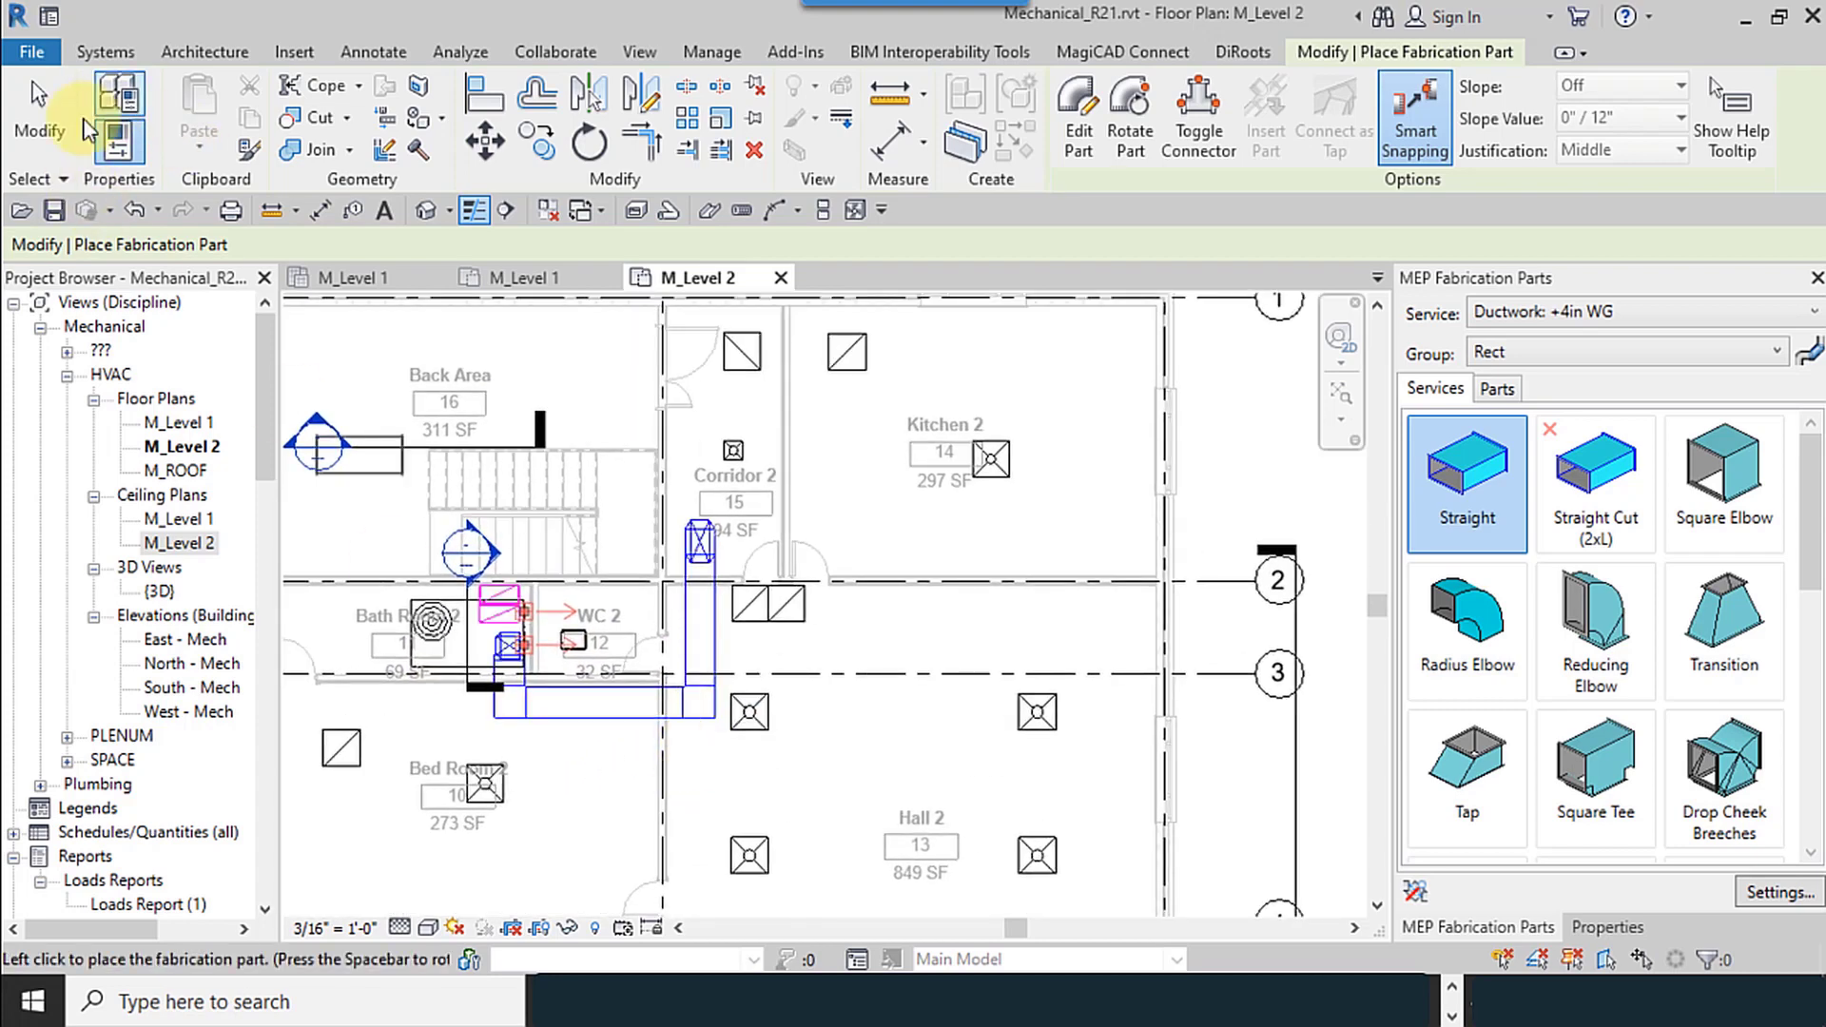
# Cancel duct placement, check the rooftop unit's height in Section 5, then close it and zoom out on M_Level 2
pyautogui.press('Escape')
pyautogui.moveTo(497, 608); pyautogui.dragTo(606, 480, button='middle')
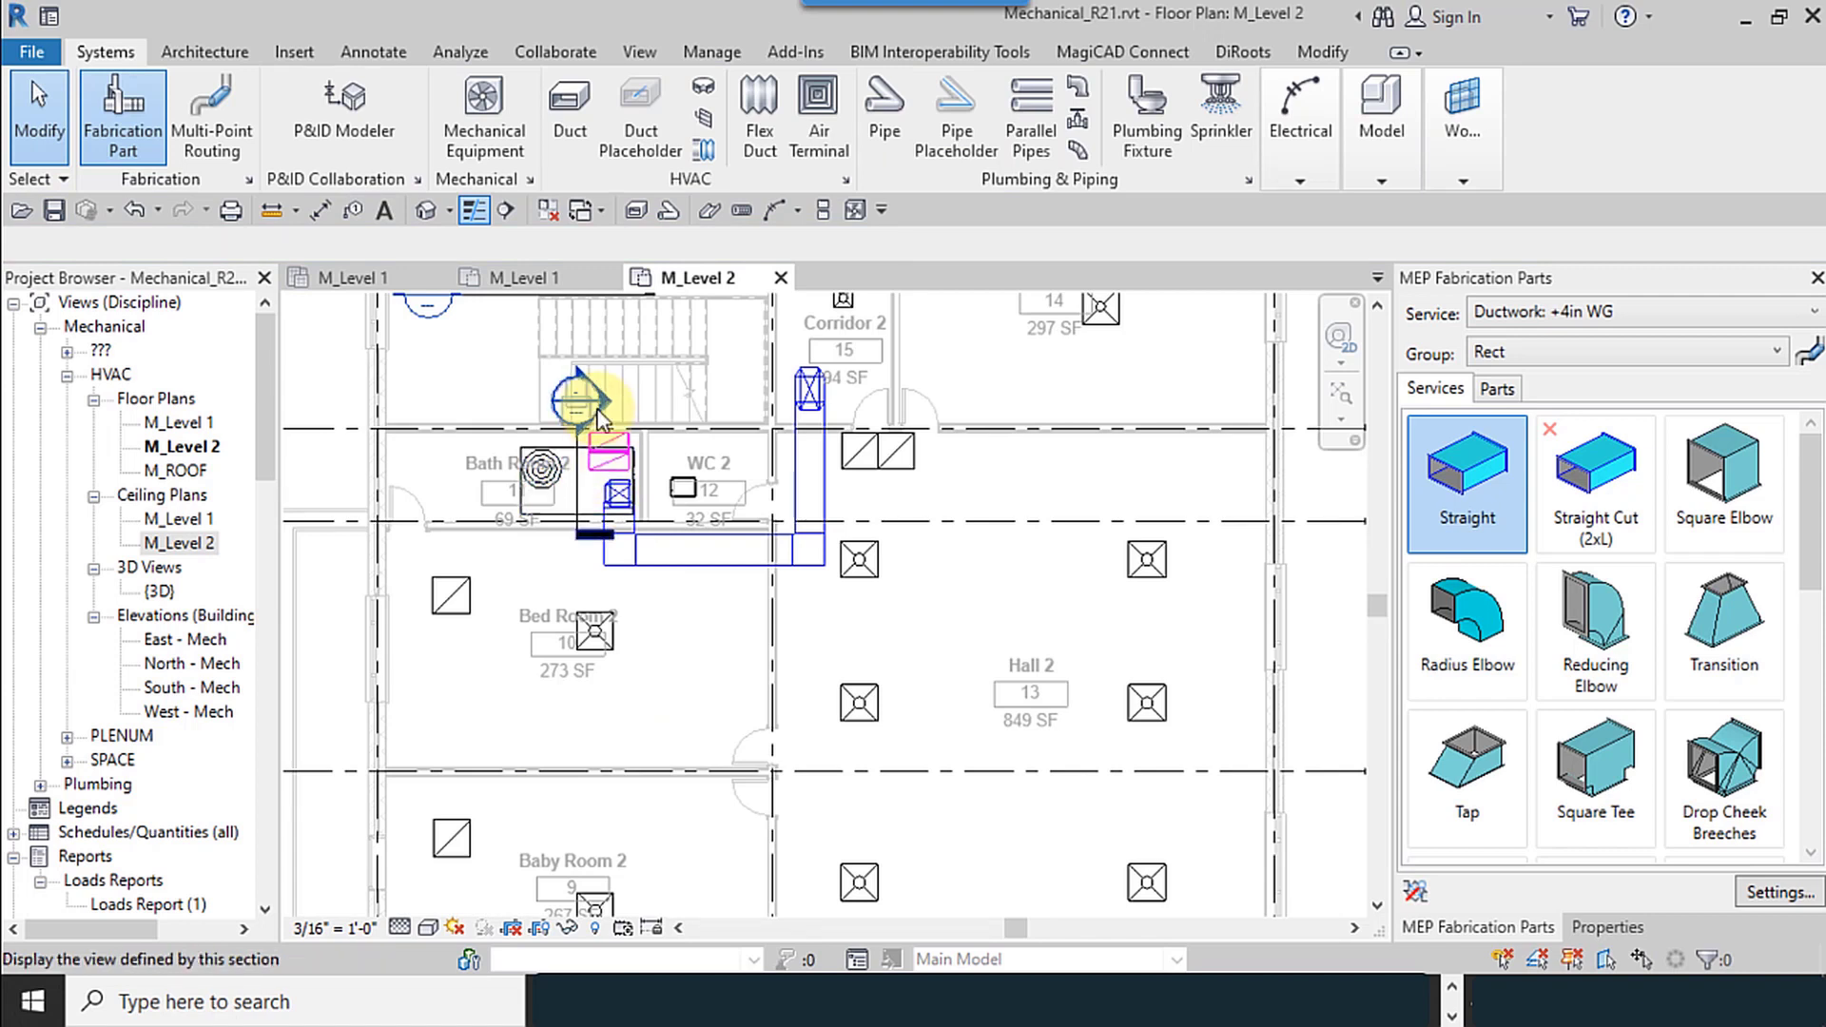
pyautogui.doubleClick(598, 412)
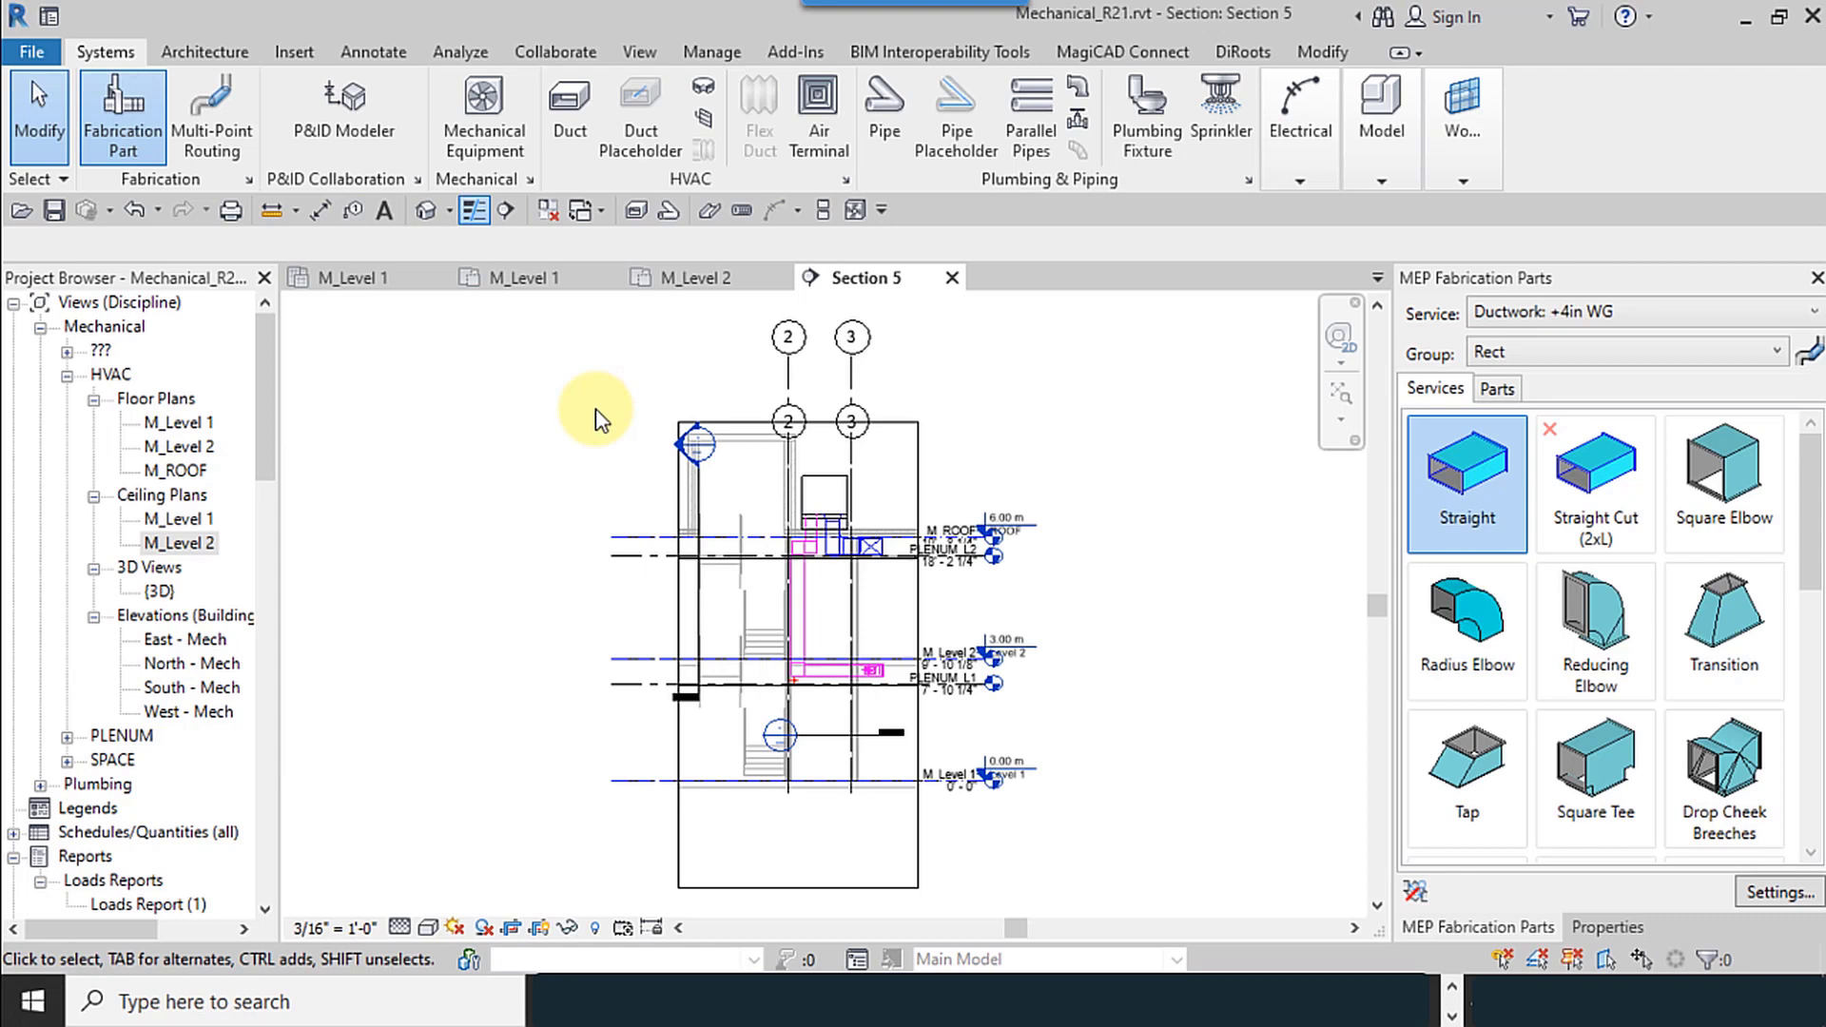
pyautogui.scroll(5, 824, 559)
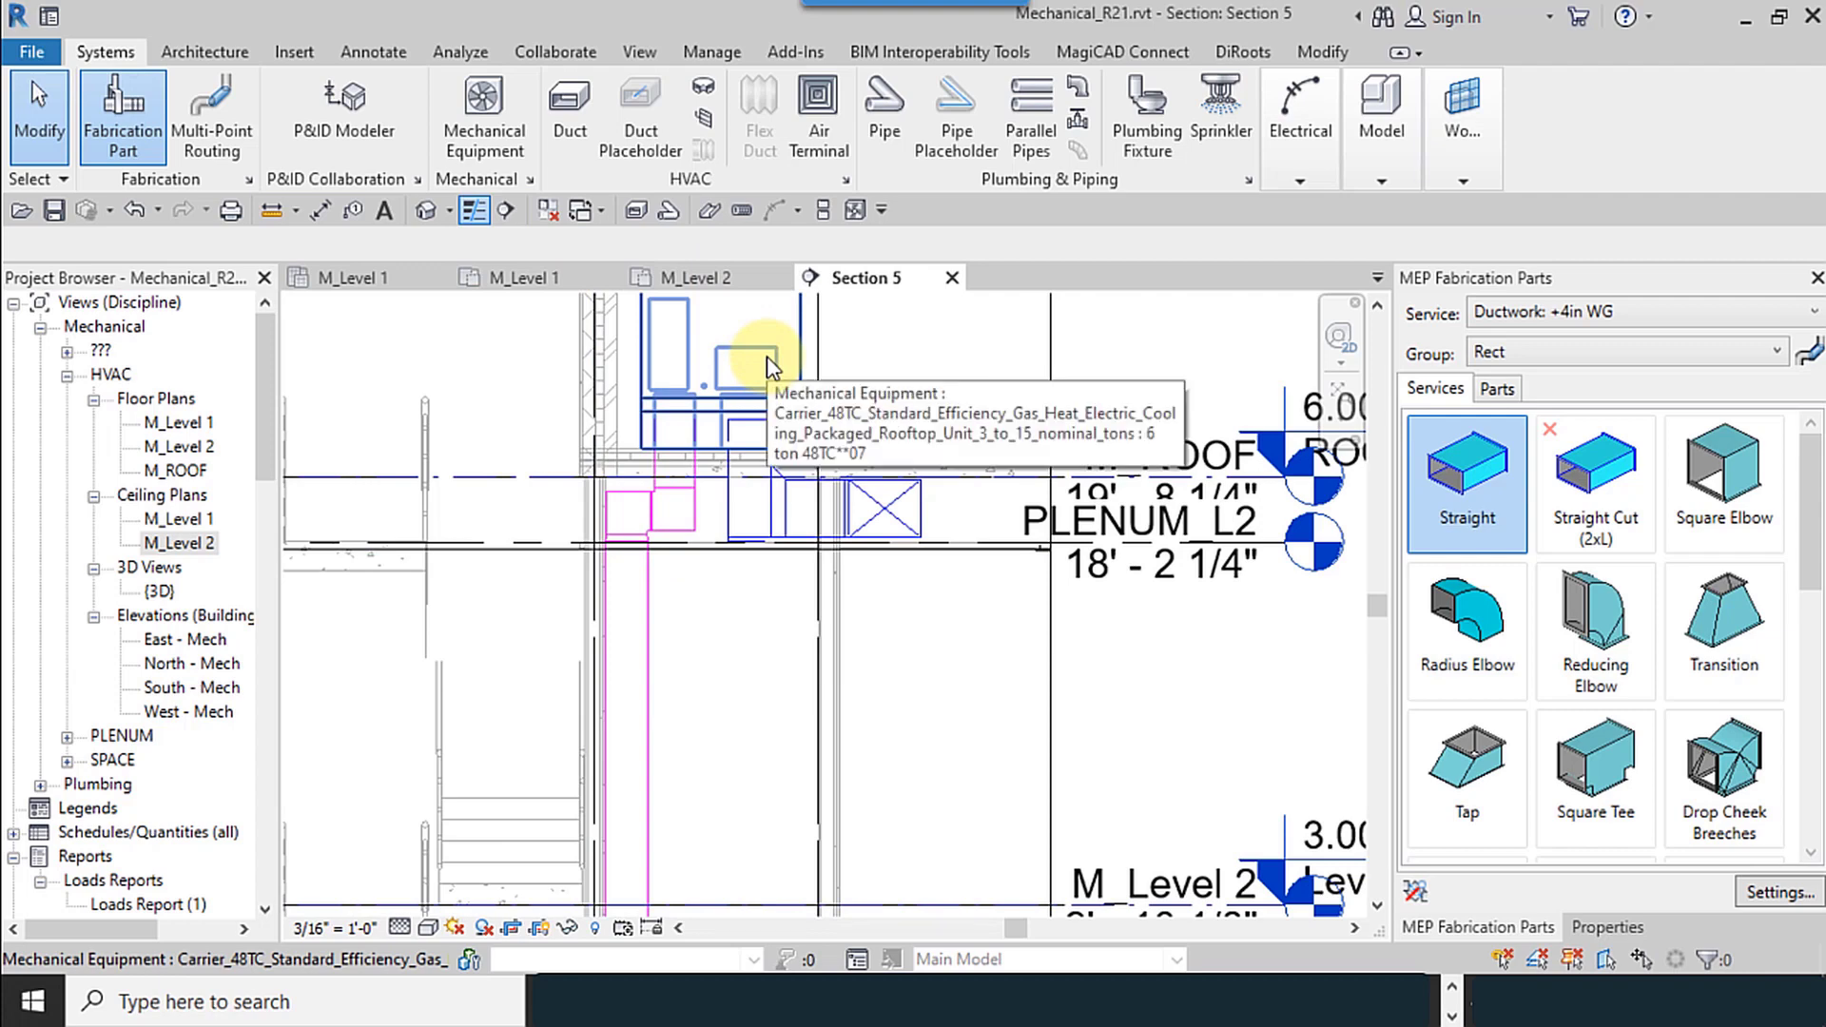
pyautogui.click(951, 277)
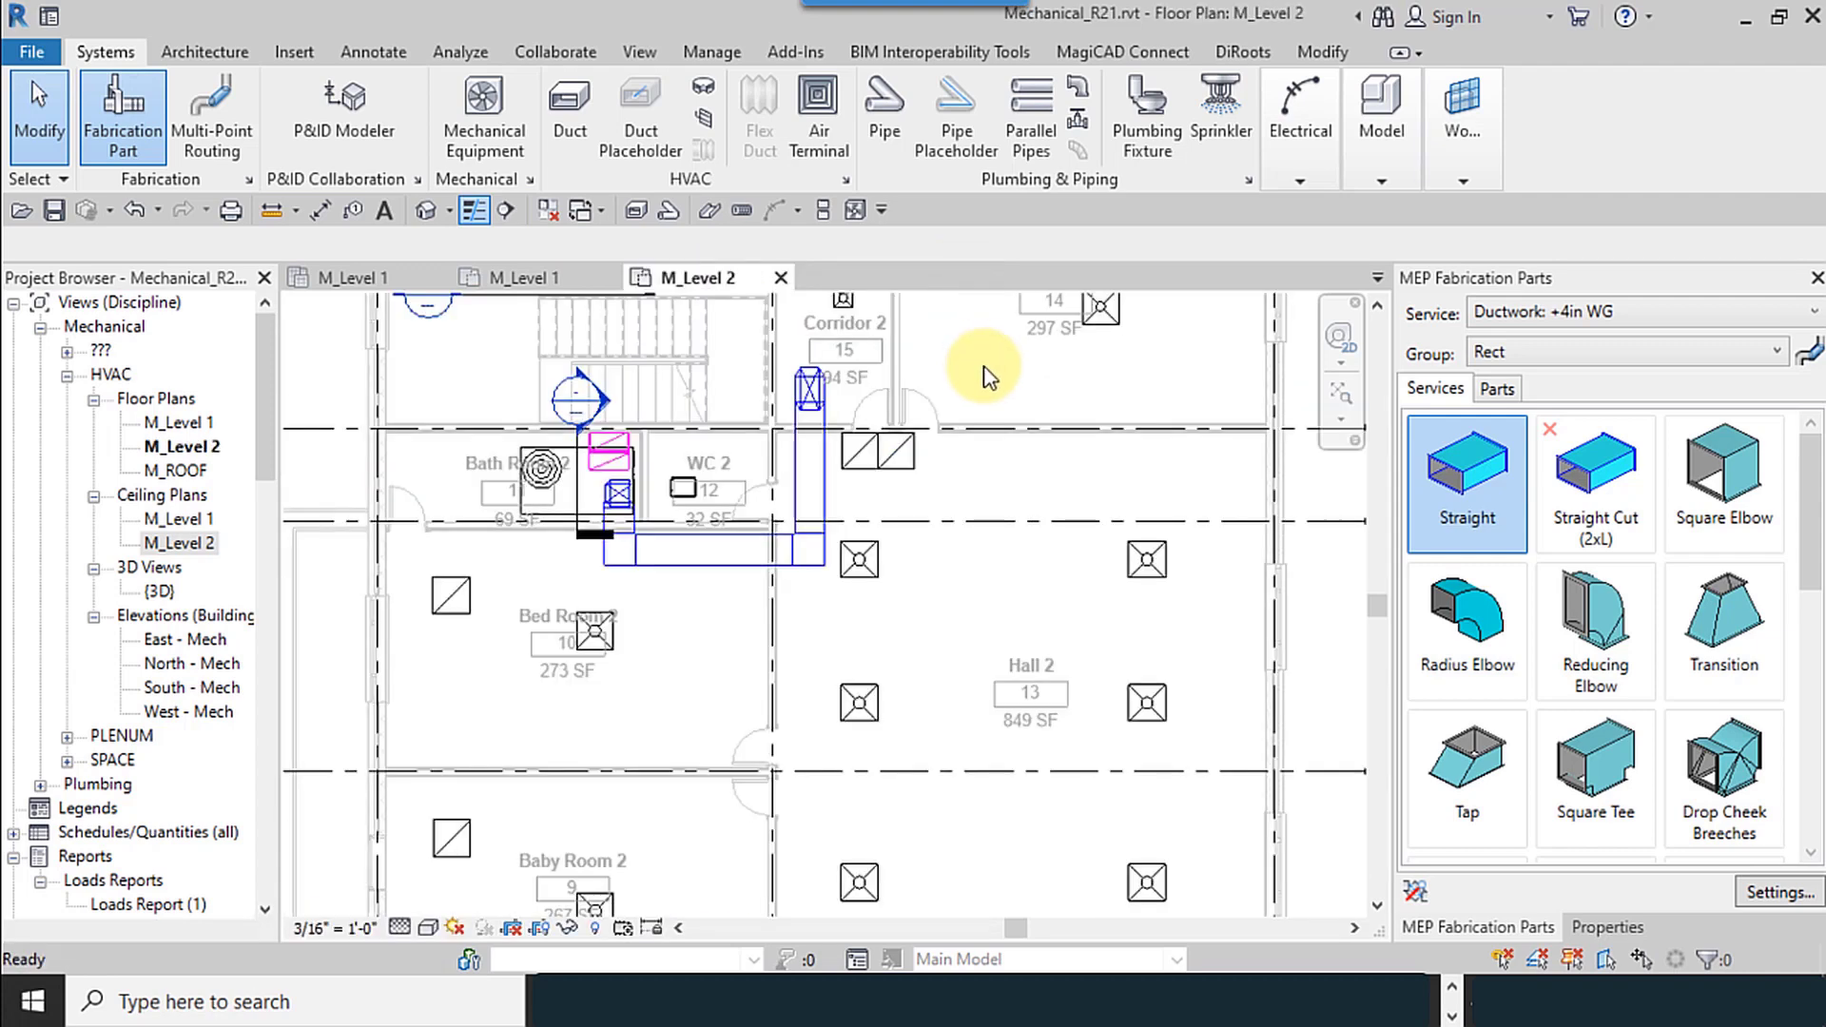
pyautogui.scroll(-3, 767, 701)
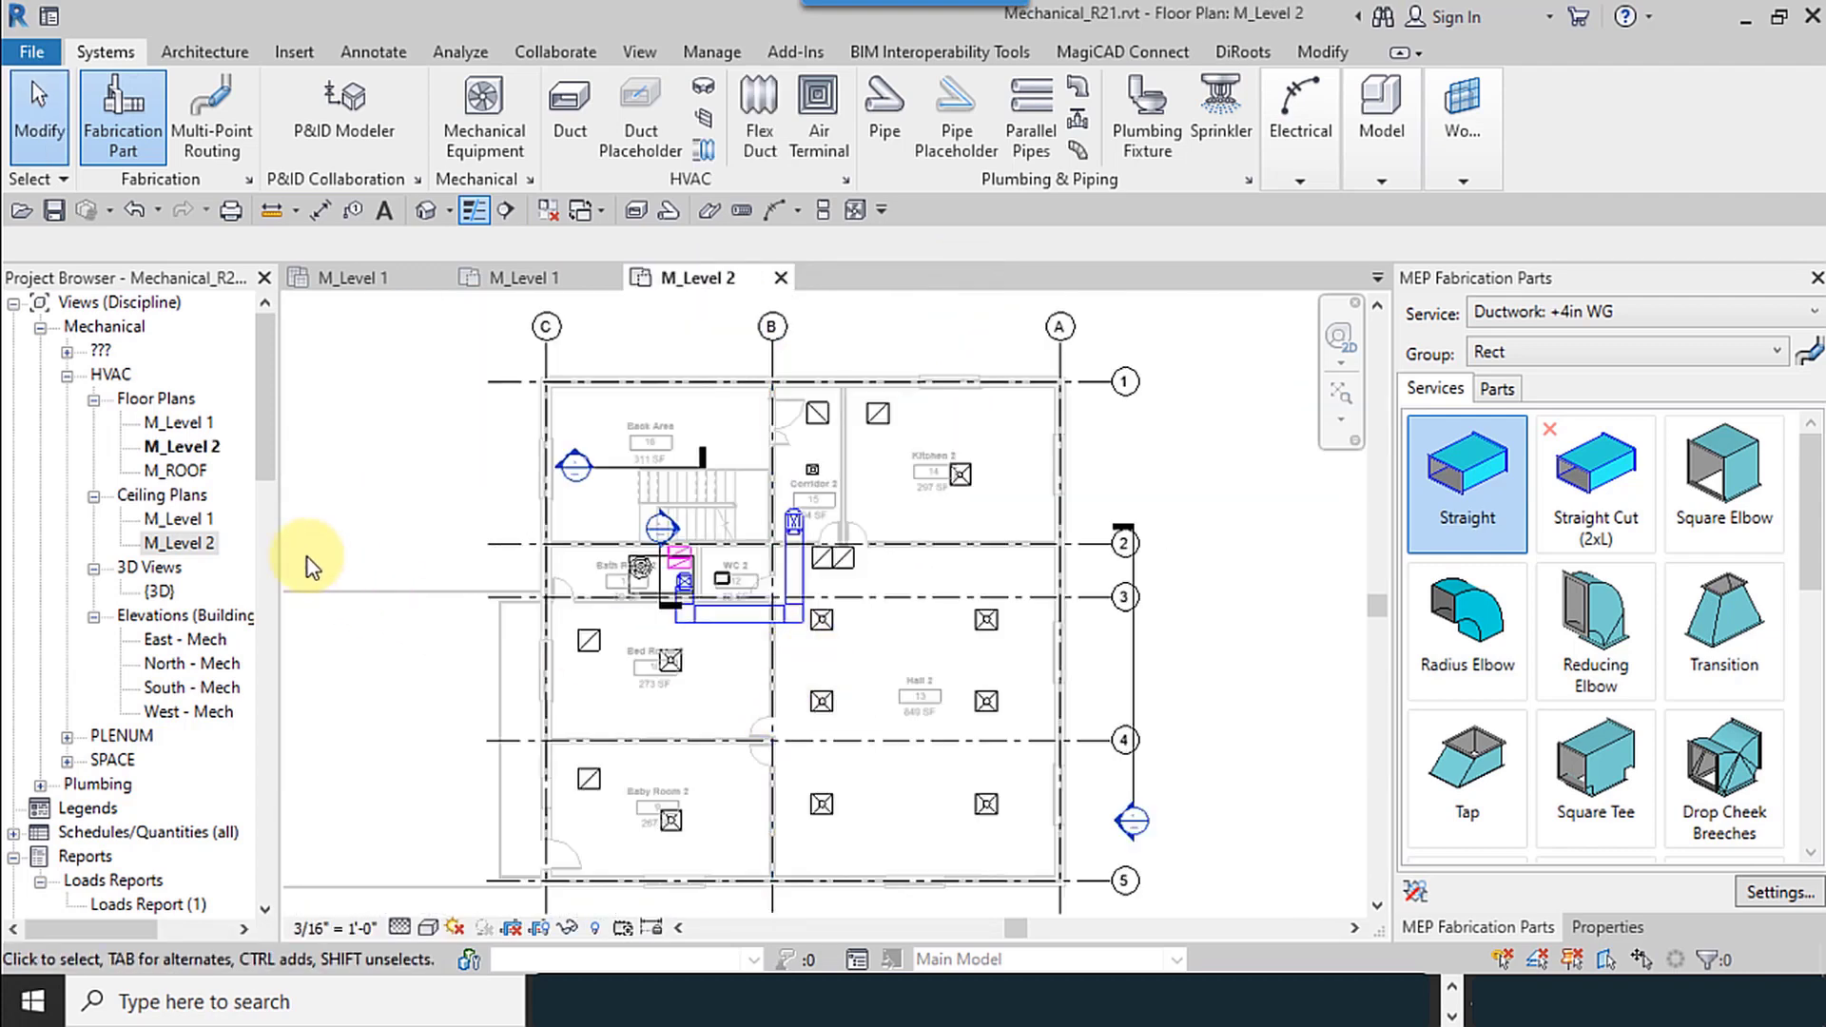